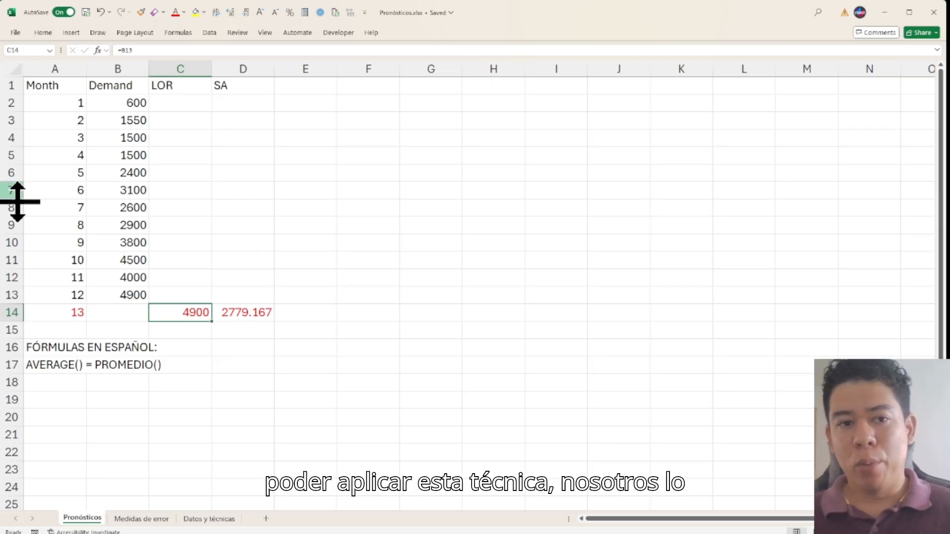
Clear the month 12 demand in B13 and enter its LOR forecast in C13 as =B12
left_click(128, 295)
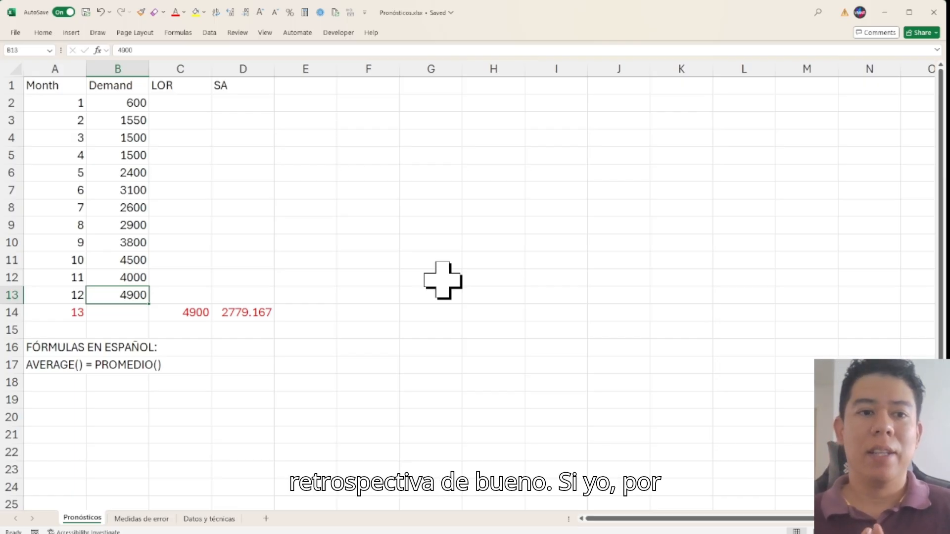
key("Delete")
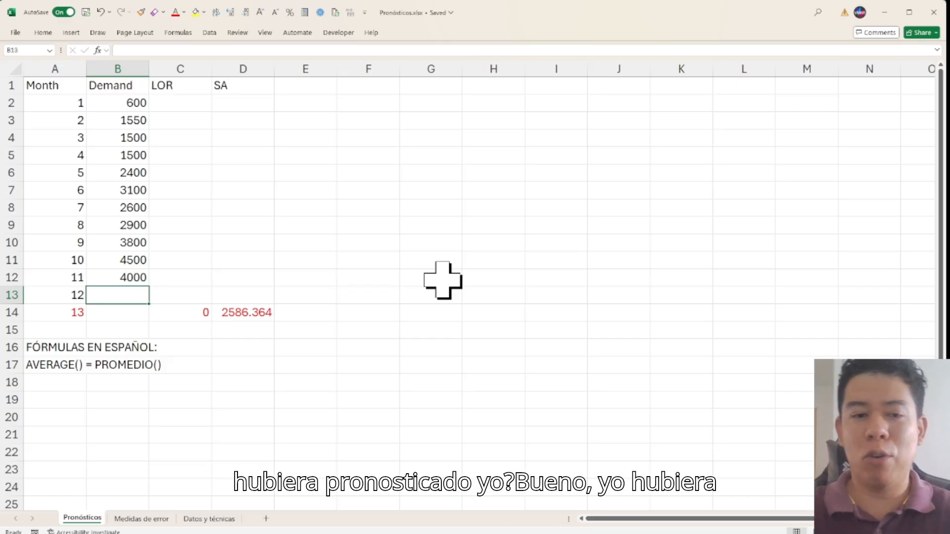
key("Right")
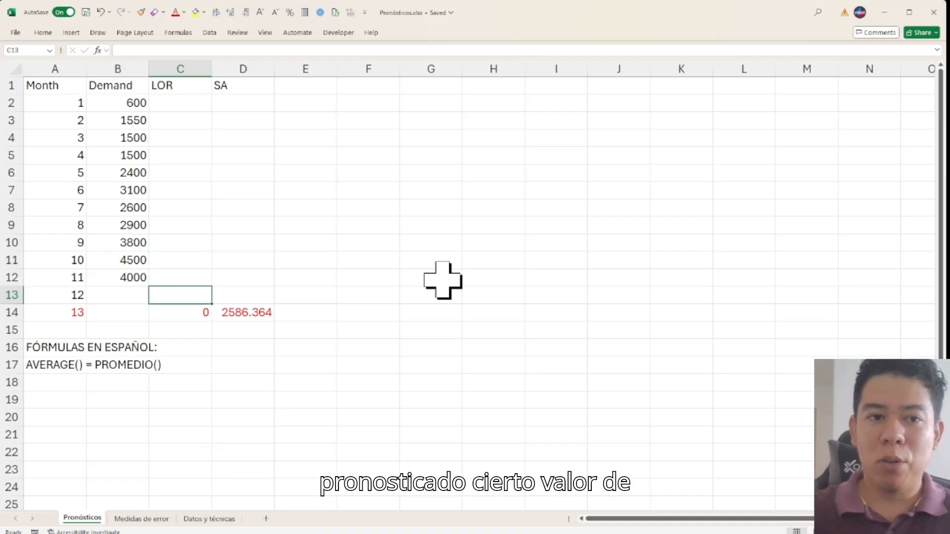
type("=")
key("Up")
key("Left")
key("Return")
Enter 4900 as the month 12 demand in cell B13
key("Left")
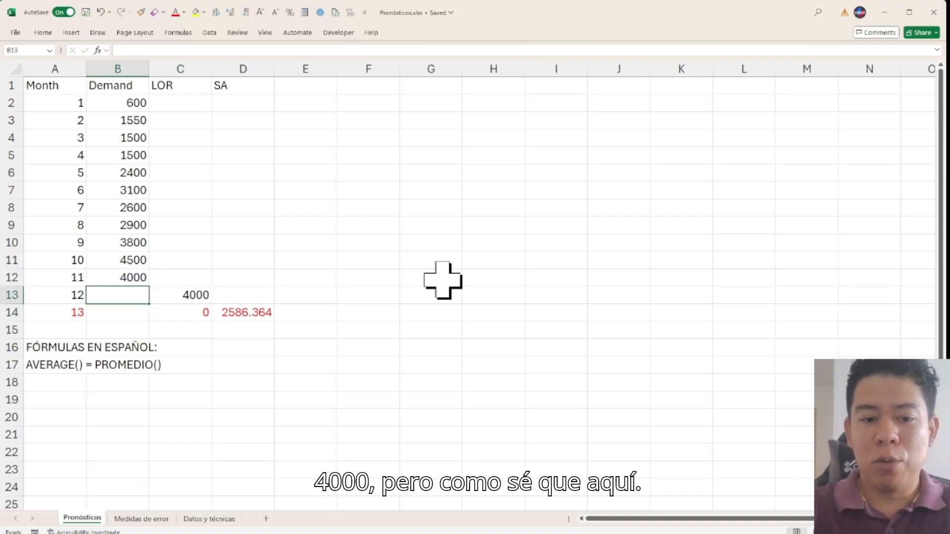
type("1")
type("49")
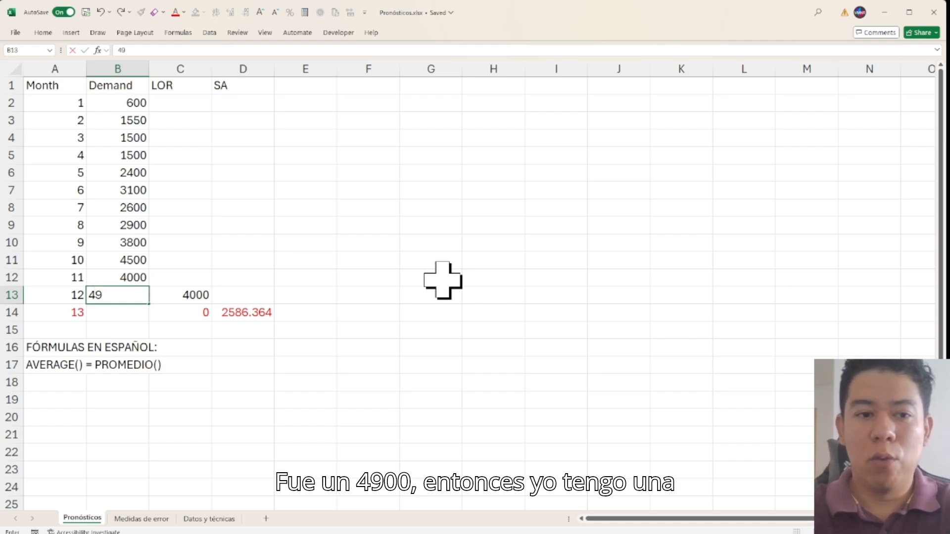
type("00")
key("Return")
key("Up")
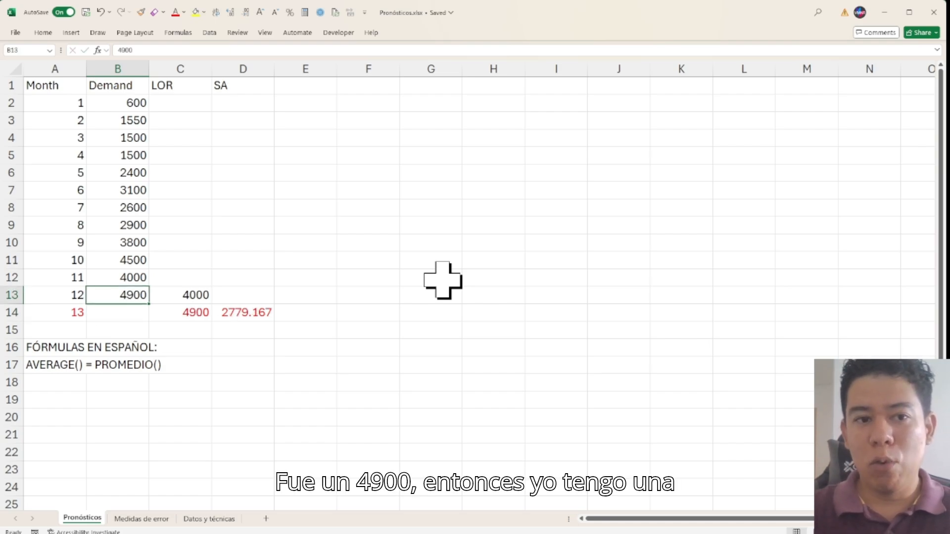
key("Right")
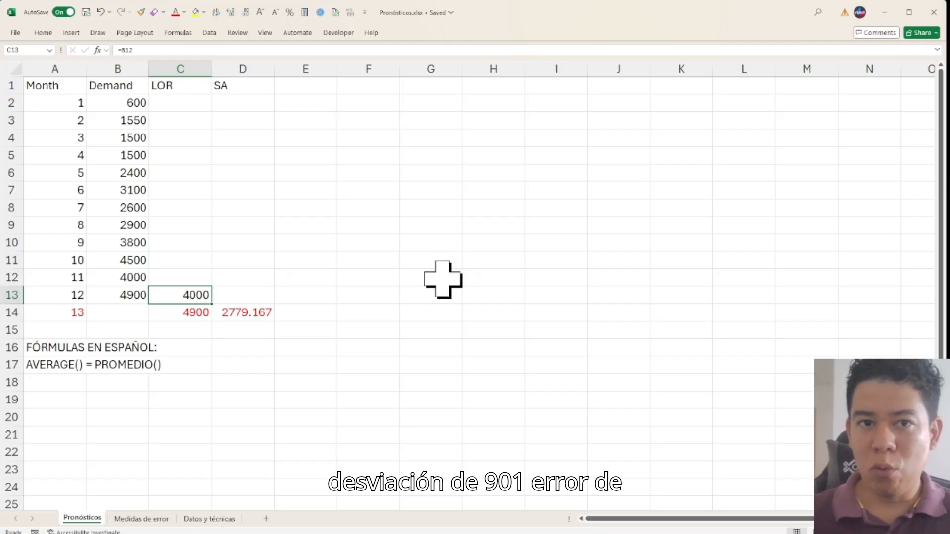
Add the column header error_LOR in cell G1
left_click(378, 92)
left_click(441, 85)
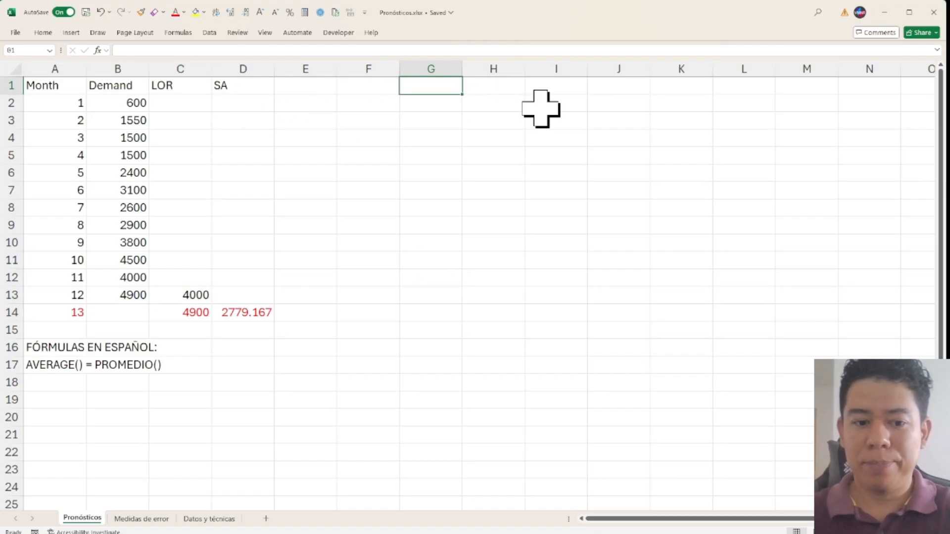
type("error_LOR")
key("Return")
Calculate the month 12 LOR error in G13 as demand minus forecast with =B13-C13
key("Down")
key("Down")
key("Down")
key("Down")
key("Down")
key("Down")
key("Down")
key("Down")
key("Down")
key("Down")
key("Down")
type("=")
key("Left")
key("Left")
key("Left")
key("Left")
key("Left")
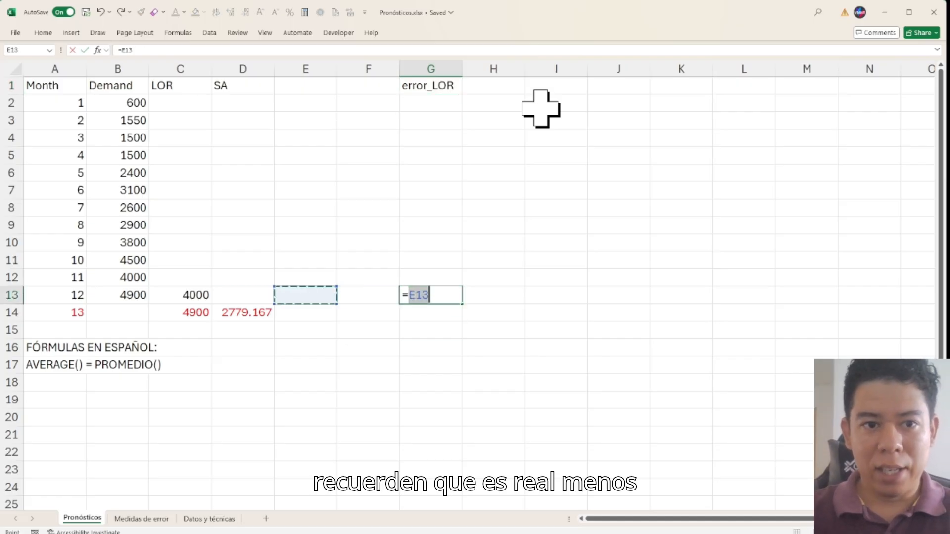
type("-")
key("Left")
key("Left")
key("Left")
key("Left")
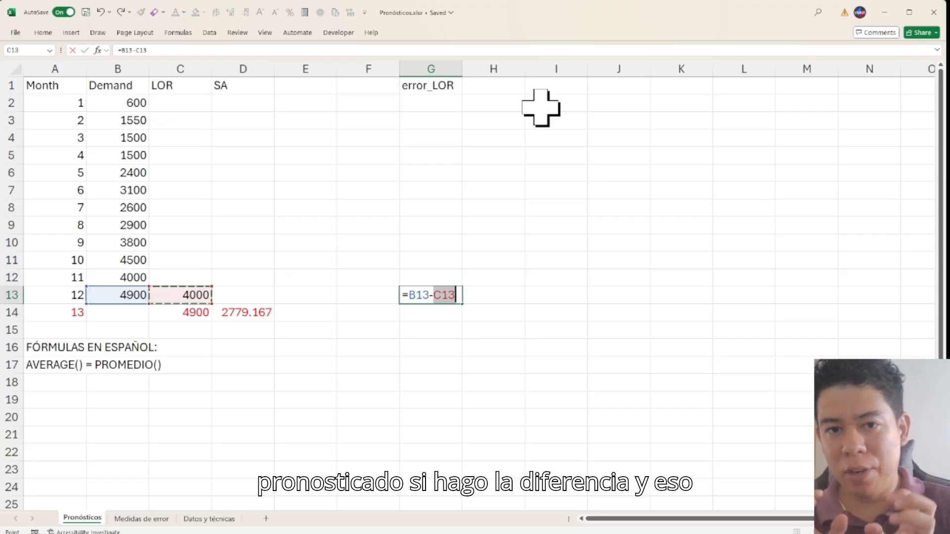
key("Return")
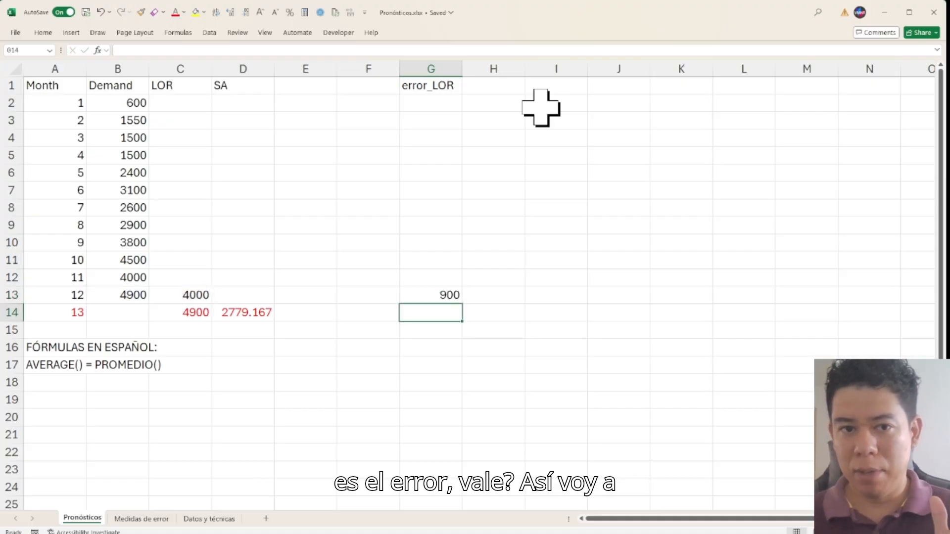
Enter the month 11 LOR forecast in C12 as the previous month's demand with =B11
left_click(173, 295)
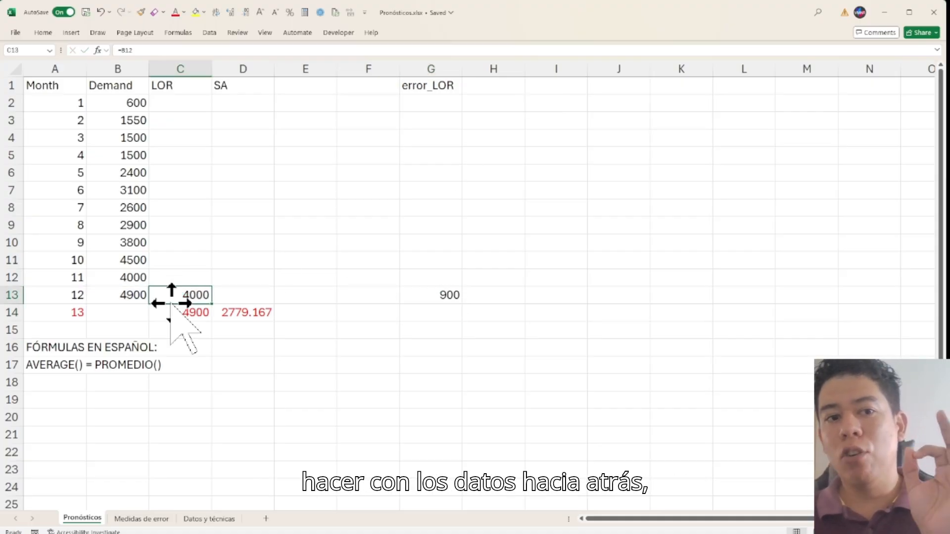
left_click(170, 278)
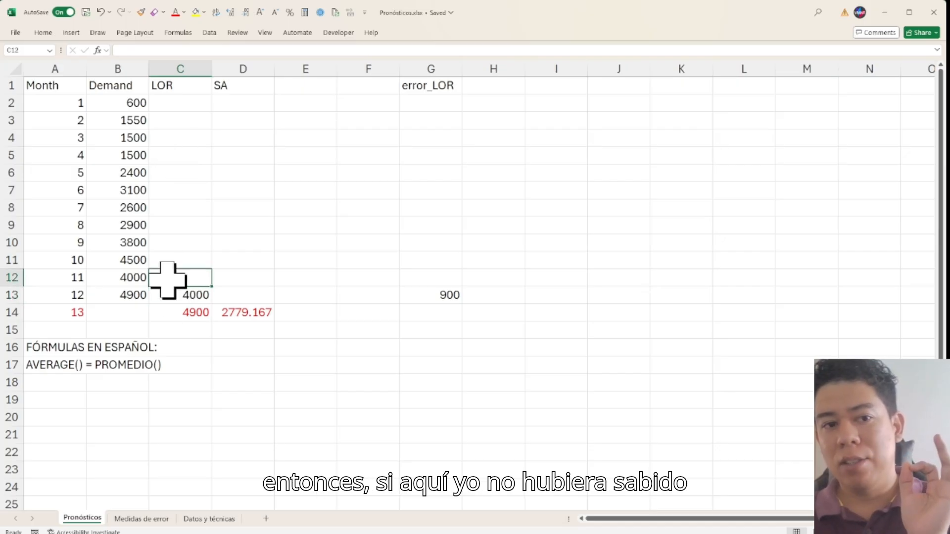
left_click(123, 278)
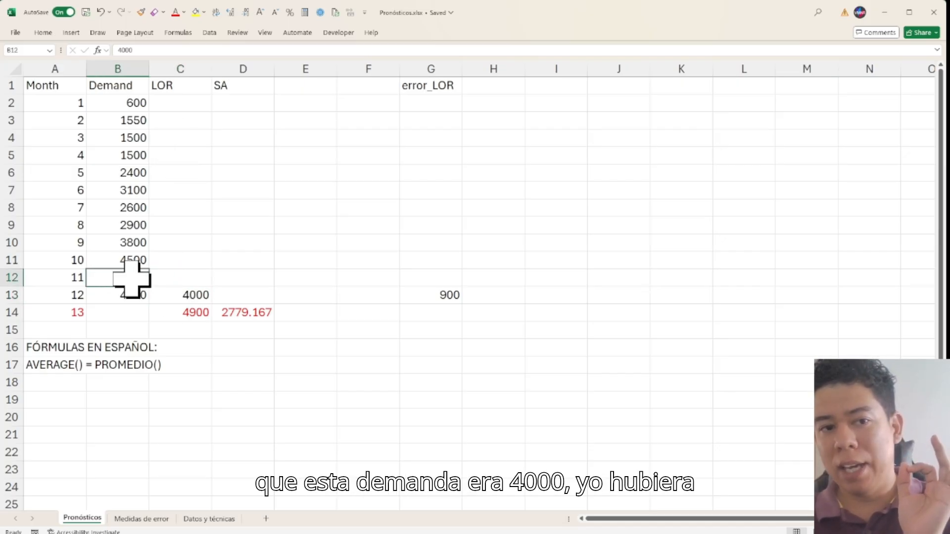
left_click(170, 280)
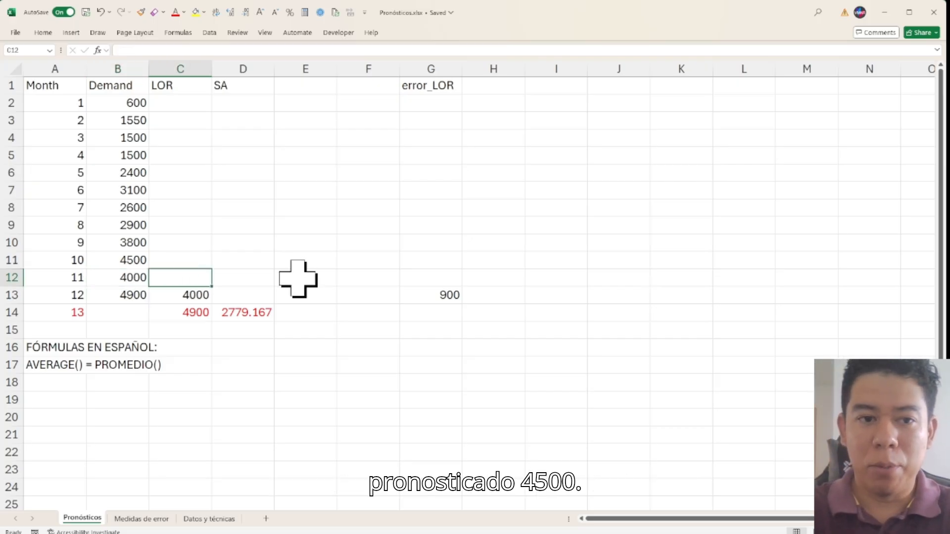
type("=")
key("Up")
key("Left")
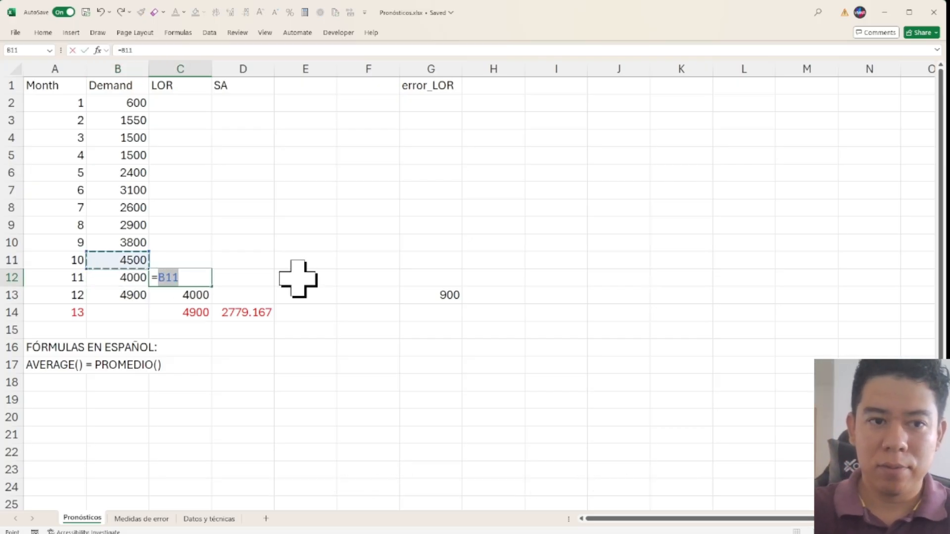
key("Return")
left_click(179, 280)
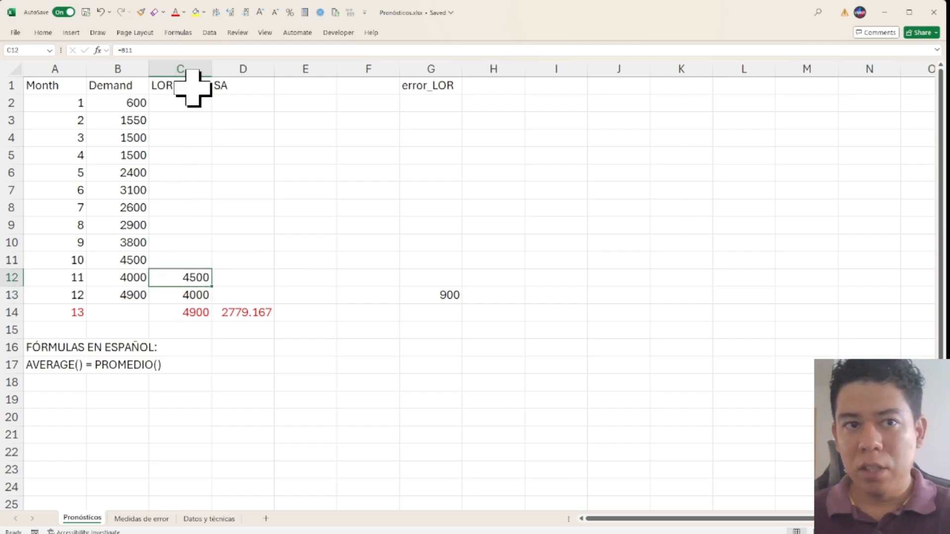
Calculate the month 11 LOR error in G12 with =B12-C12
left_click(132, 276)
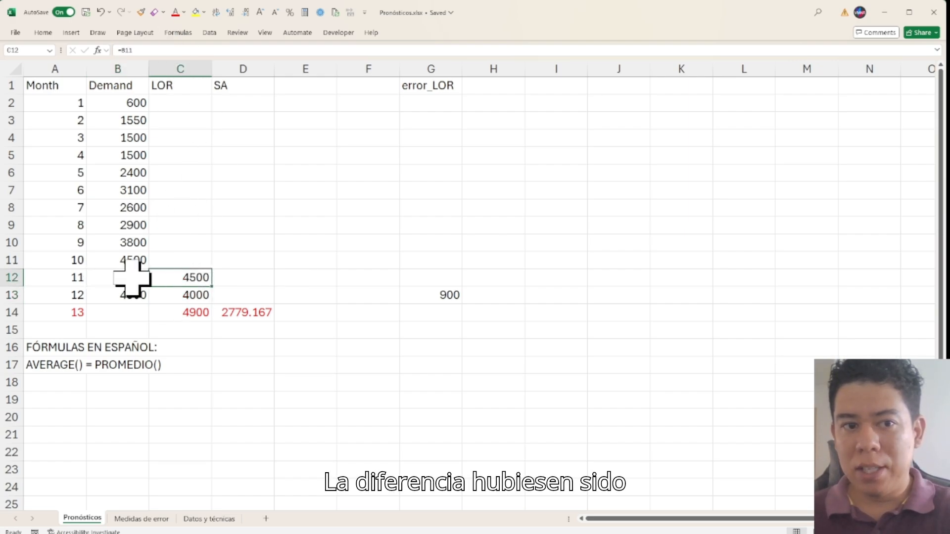
left_click(435, 276)
type("=")
key("Left")
key("Left")
key("Left")
key("Left")
key("Left")
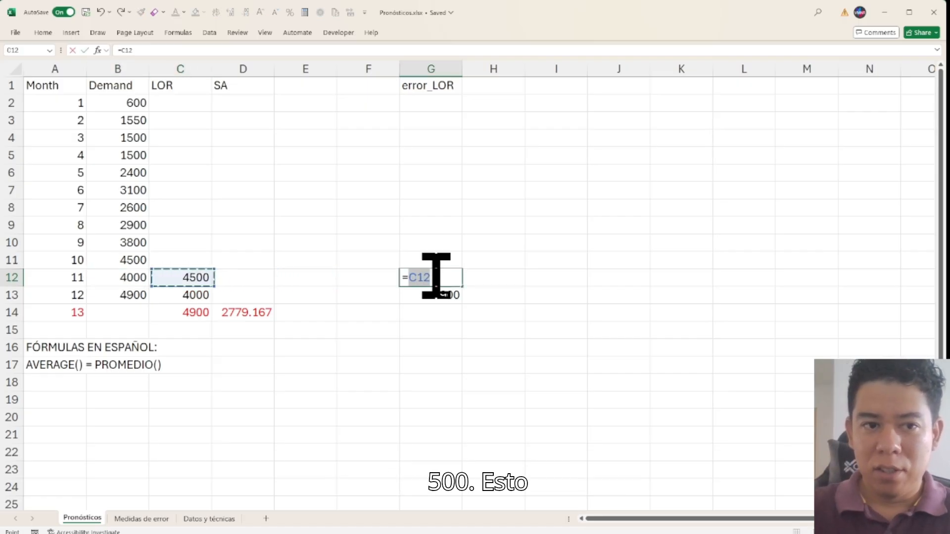
type("-")
key("Left")
key("Left")
key("Left")
key("Left")
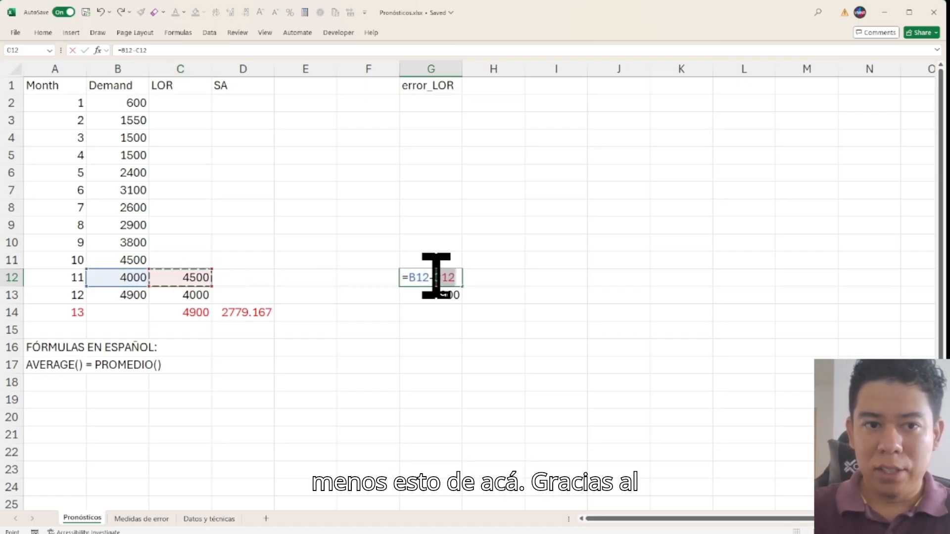
key("Return")
left_click(435, 276)
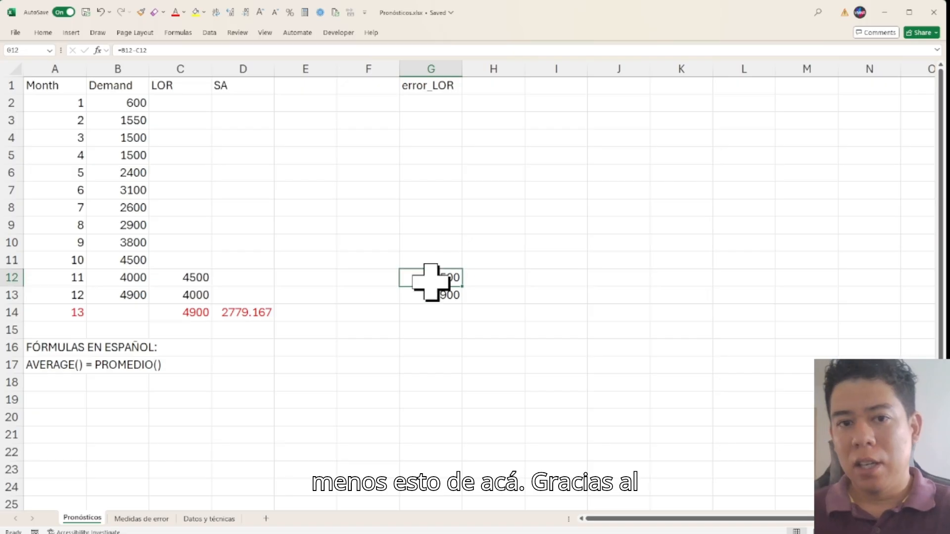
Extend the LOR forecast formula from C12 up to month 2 in C3
left_click(187, 276)
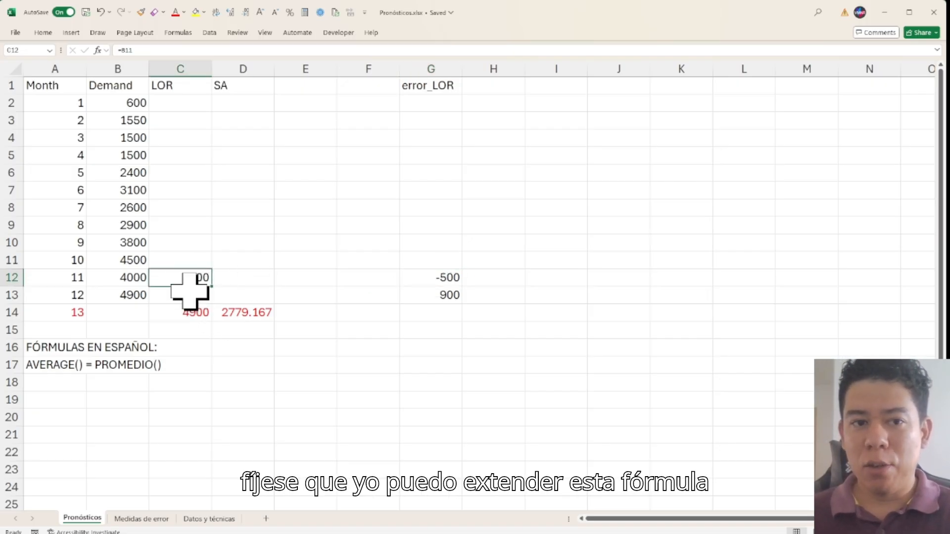
left_click_drag(212, 289, 213, 112)
left_click(195, 120)
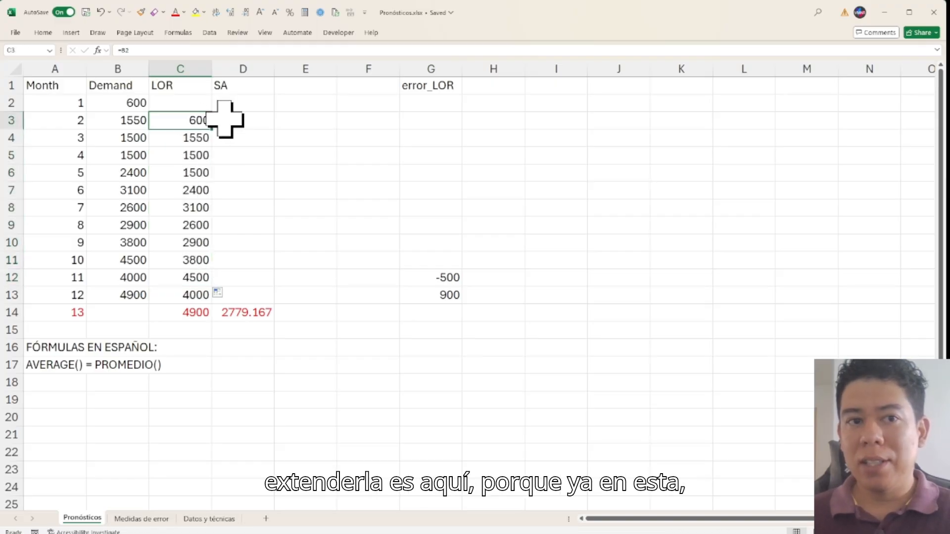
left_click(186, 102)
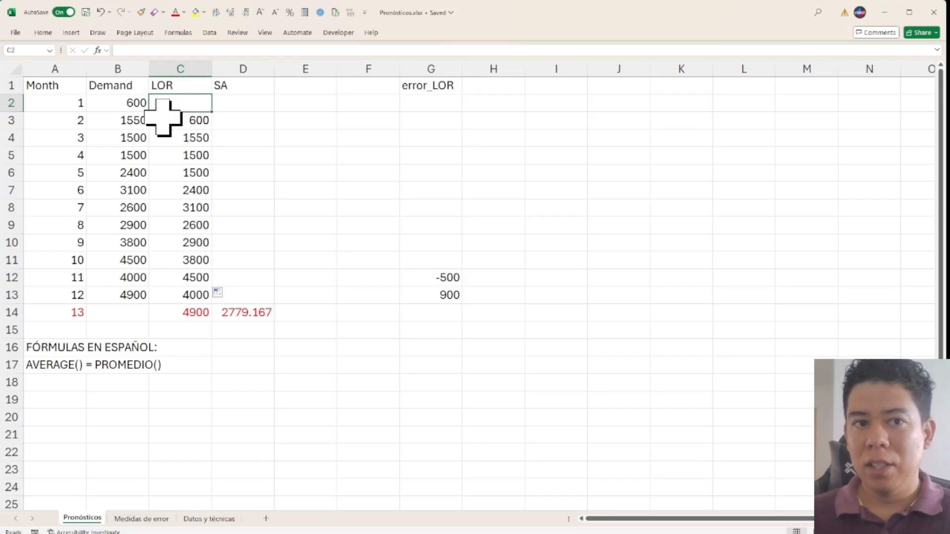
Extend the error_LOR formula from G12 up to month 2 in G3
left_click(432, 276)
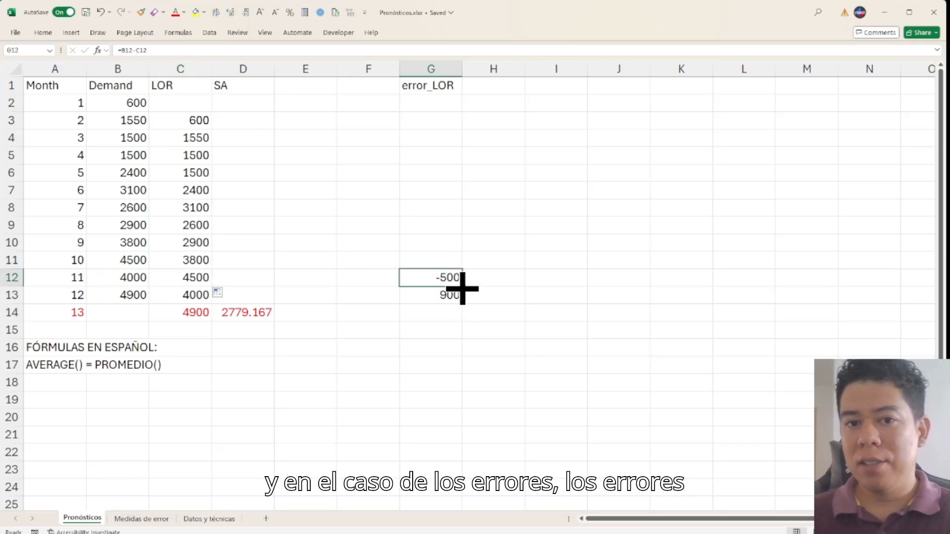
left_click_drag(465, 288, 467, 116)
left_click(435, 117)
left_click(428, 101)
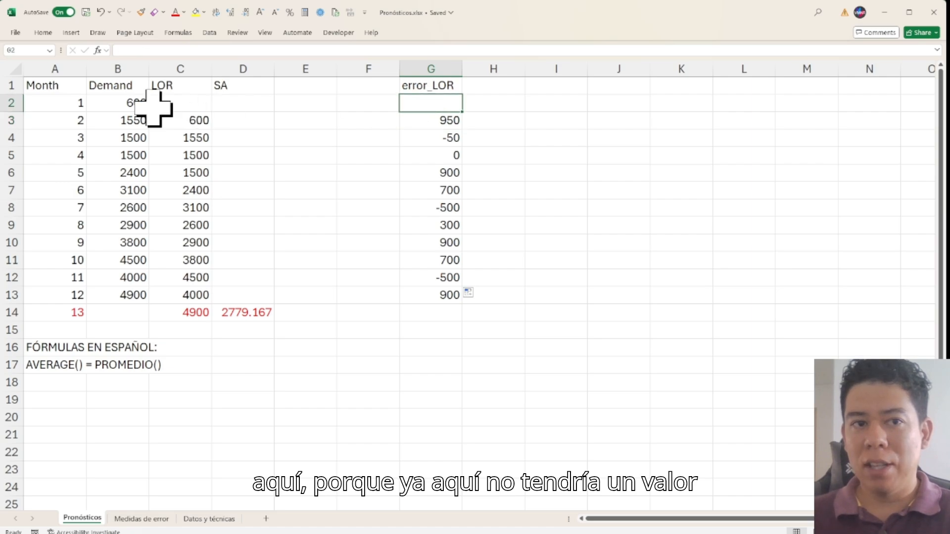
Compare the month 1 demand with its LOR forecast cell and review the error values in G3:G13
left_click(126, 103)
left_click(187, 105)
left_click(122, 105)
left_click(193, 110)
left_click(123, 110)
left_click(187, 106)
left_click(128, 106)
left_click(181, 107)
left_click(131, 103)
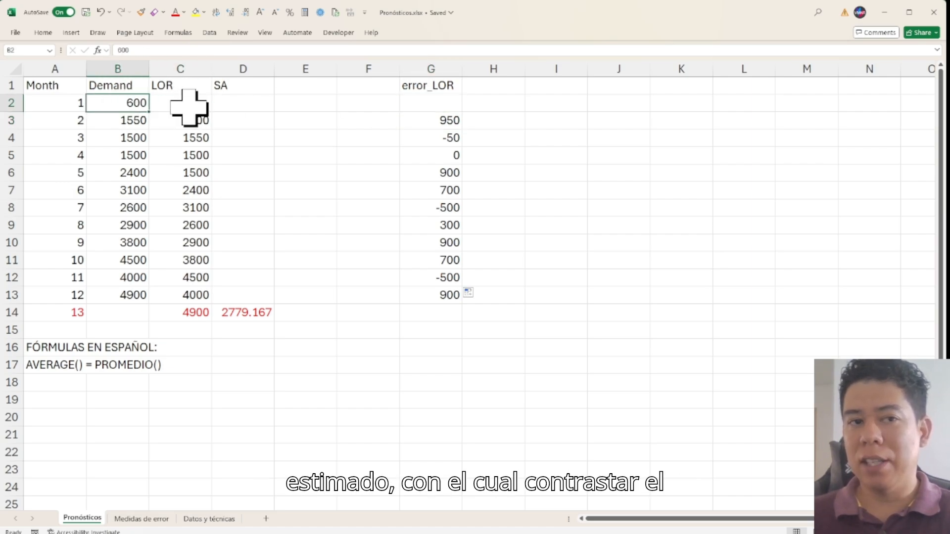
left_click(188, 107)
left_click_drag(439, 124, 427, 299)
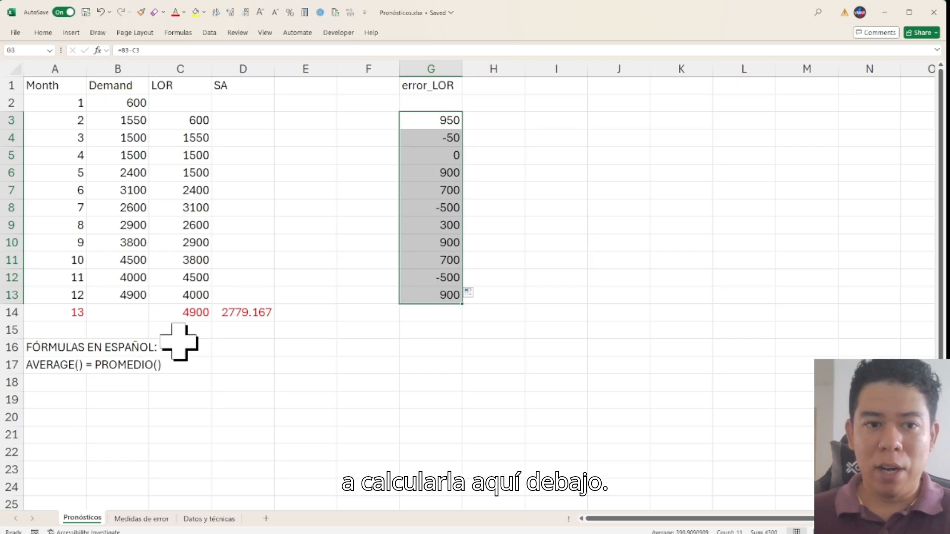
Move the Spanish formula notes down to A20:A21 and enter the label MAD in B15
left_click_drag(47, 349, 57, 429)
left_click(130, 330)
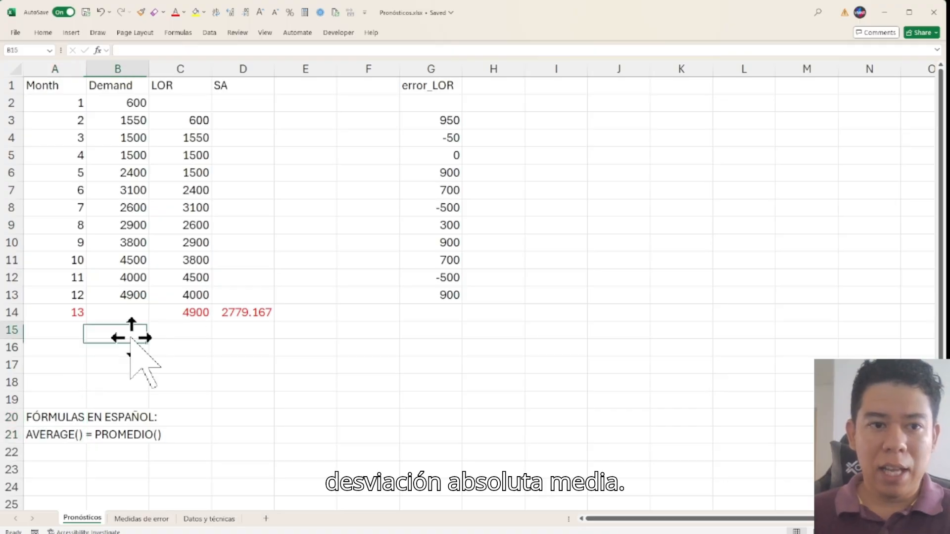
type("M")
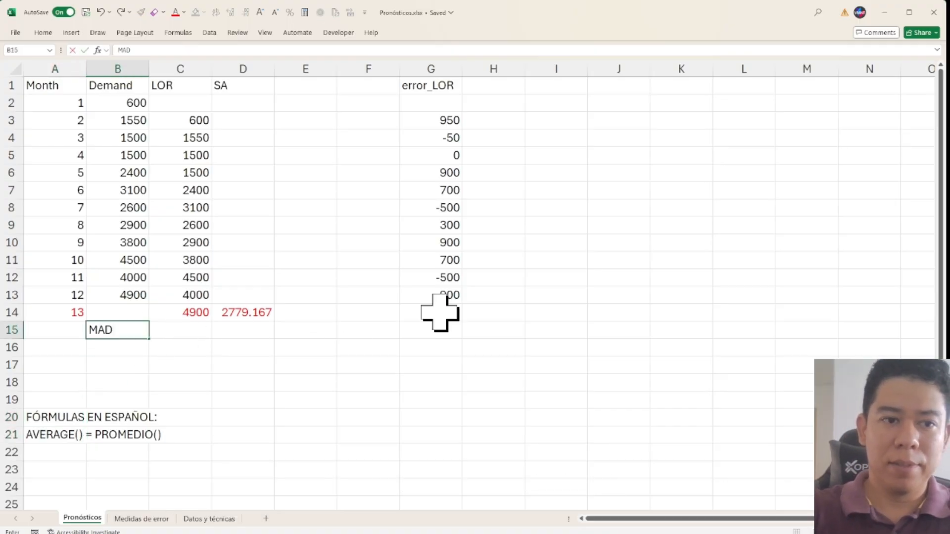
type("AD")
key("Return")
Calculate the mean absolute deviation of the LOR errors in C15 with =AVERAGE(ABS(G3:G13))
key("Up")
key("Right")
type("=a")
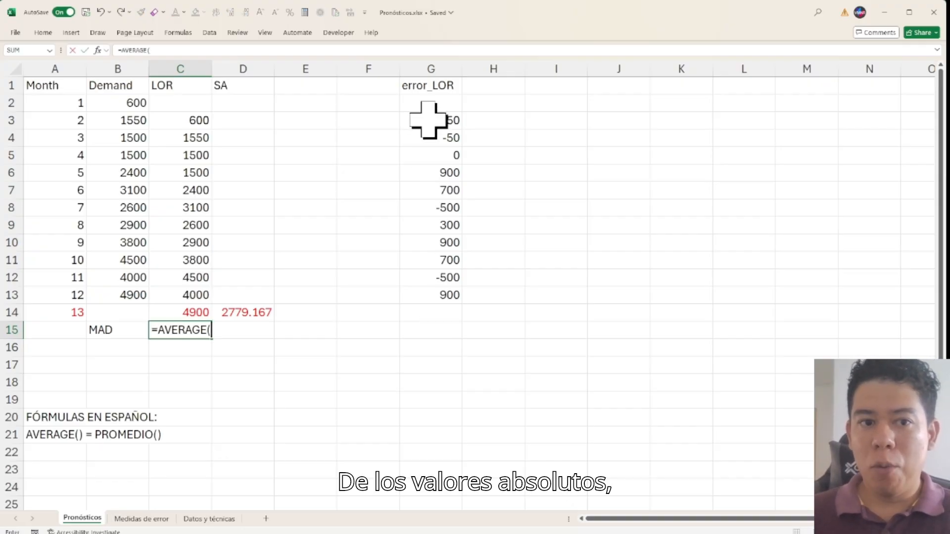
type("abs")
key("Tab")
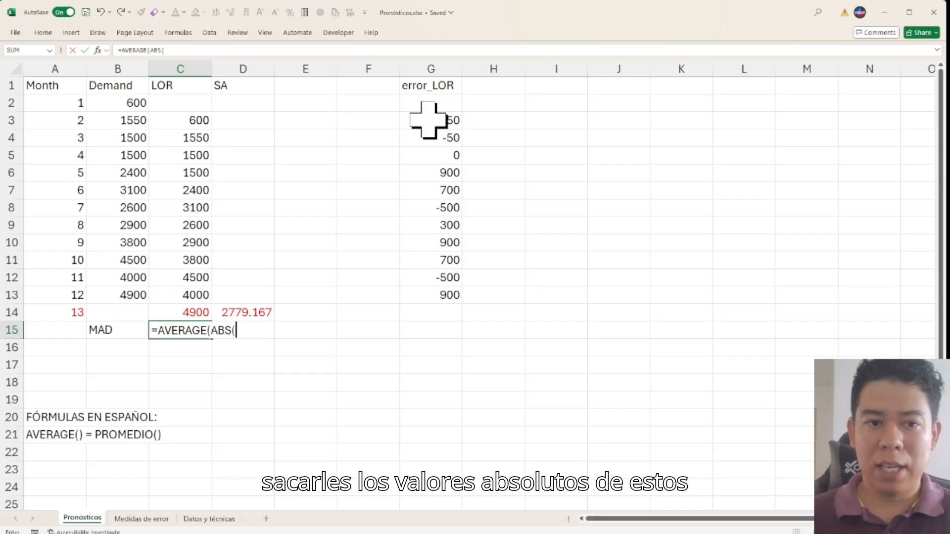
left_click_drag(429, 120, 428, 292)
type("))")
key("Return")
key("Up")
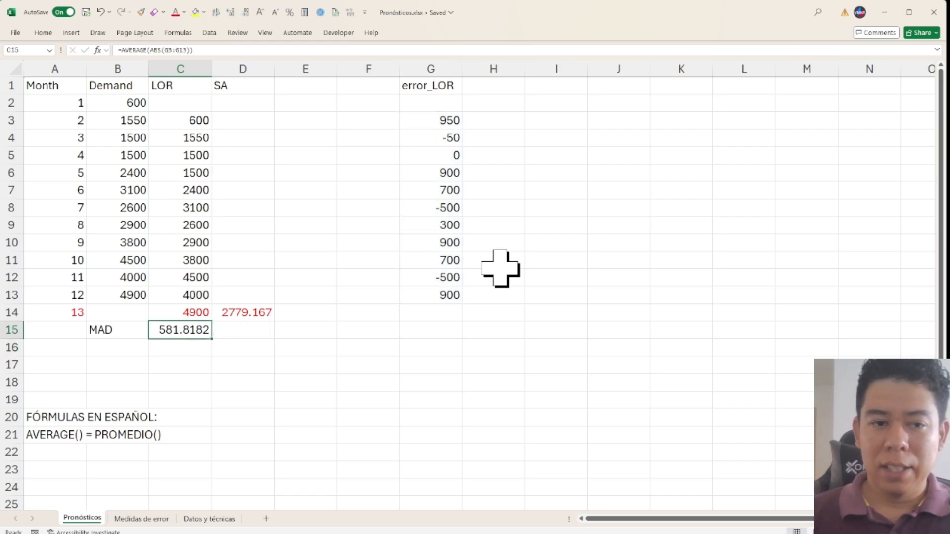
left_click(132, 329)
left_click(169, 333)
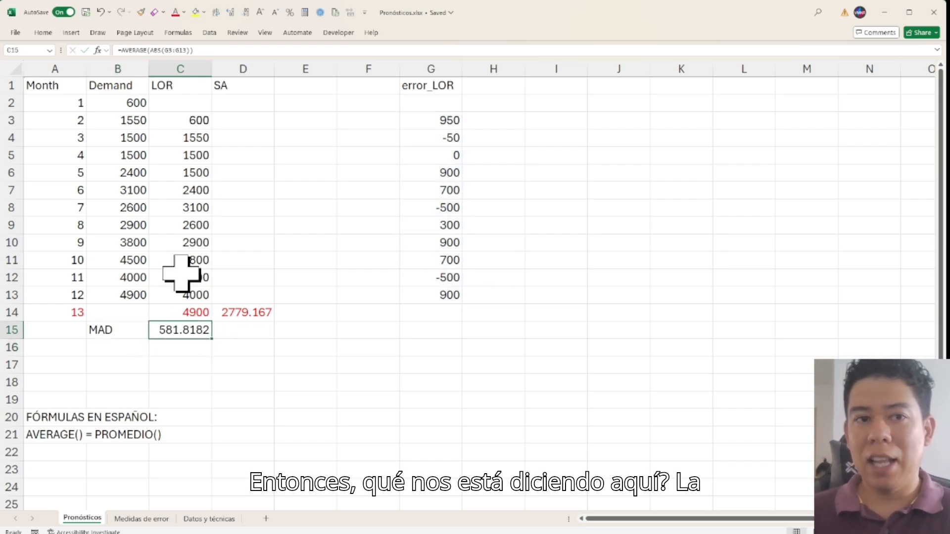
left_click(186, 312)
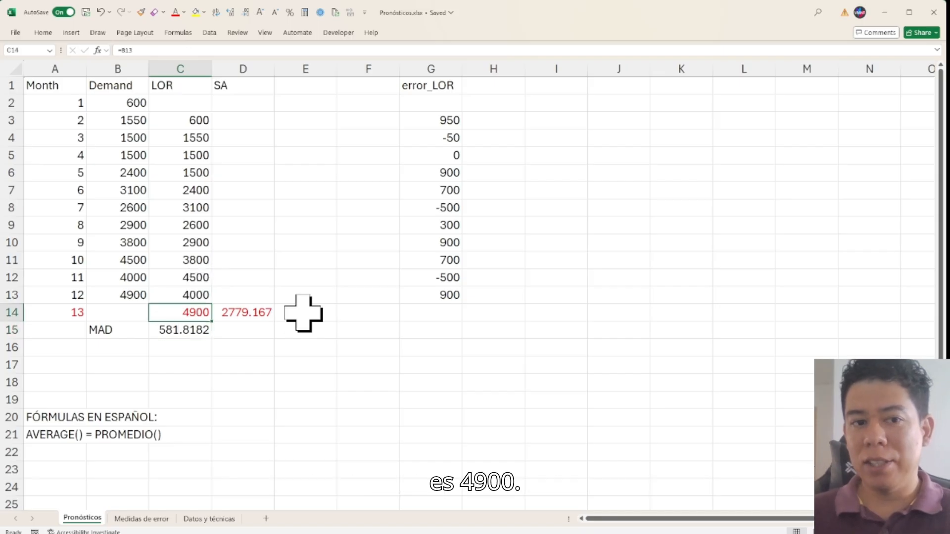
Compare the month 13 LOR forecast in C14 and the past forecasts in C3:C13 with the MAD in C15
left_click(176, 330)
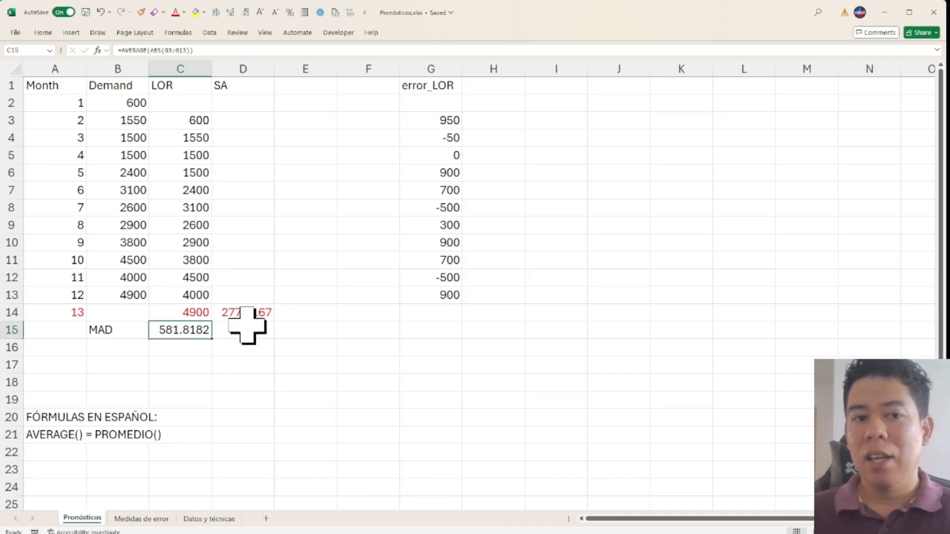
left_click(186, 313)
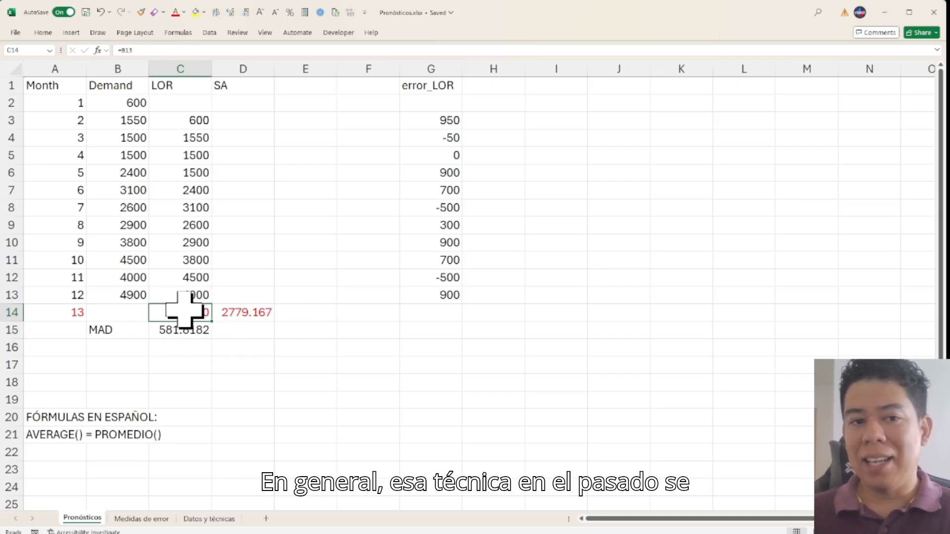
left_click_drag(180, 121, 194, 299)
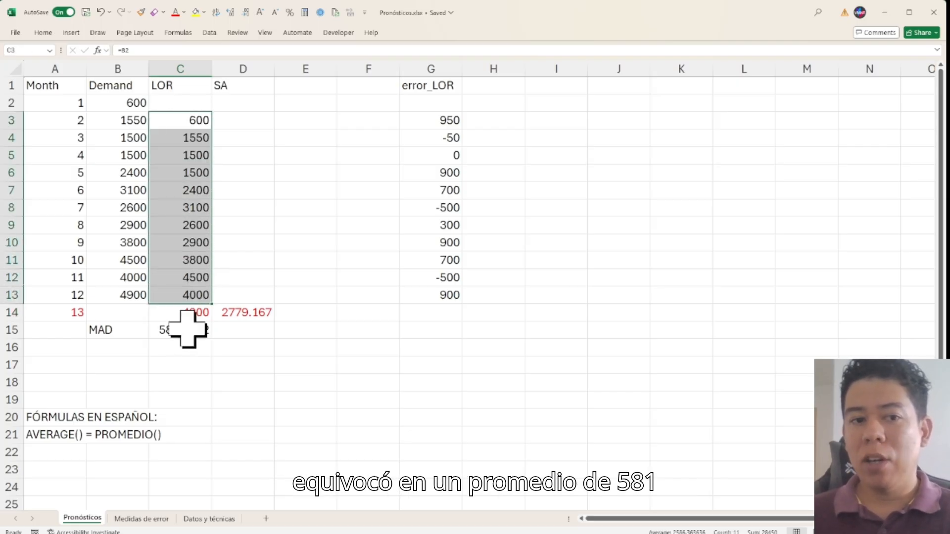
left_click(191, 330)
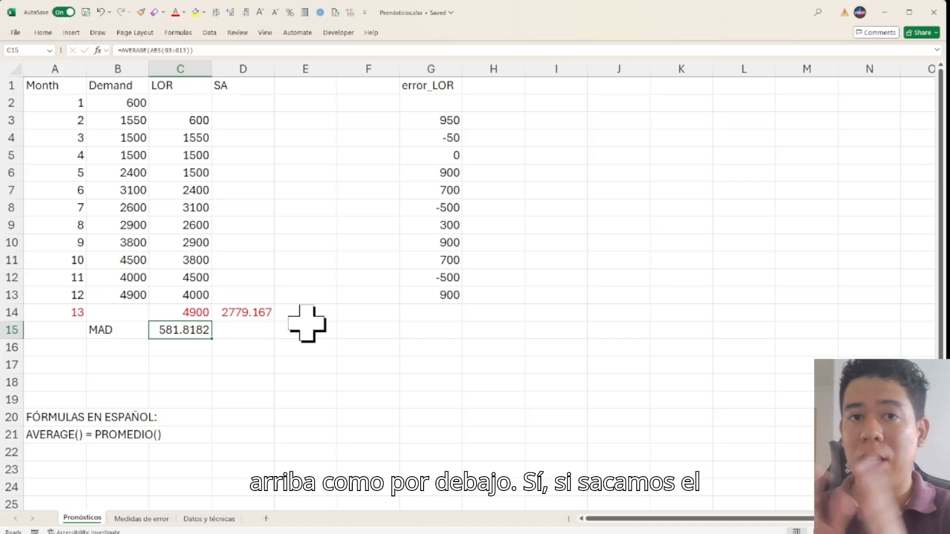
Label B16 as MSE and calculate the mean squared LOR error in C16 with =AVERAGE((G3:G13)^2)
left_click(138, 346)
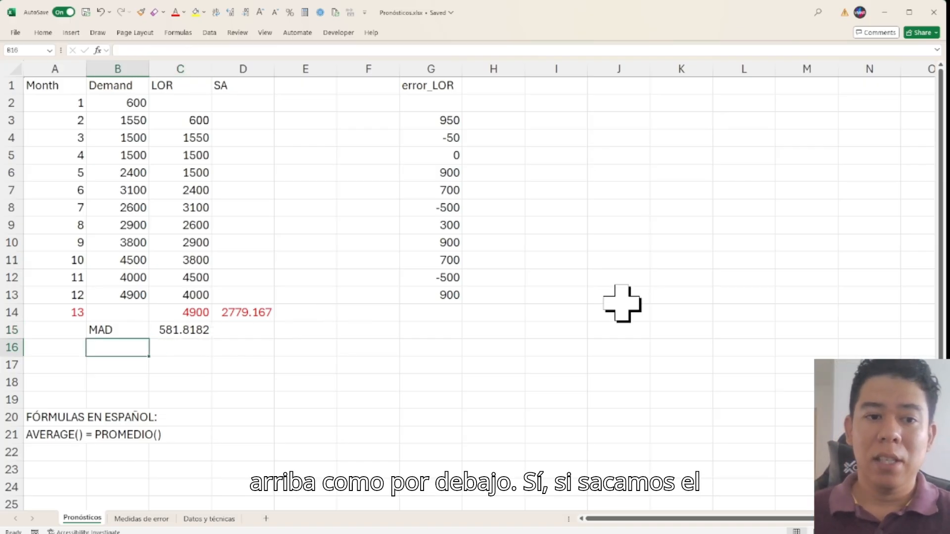
type("MSE")
key("Tab")
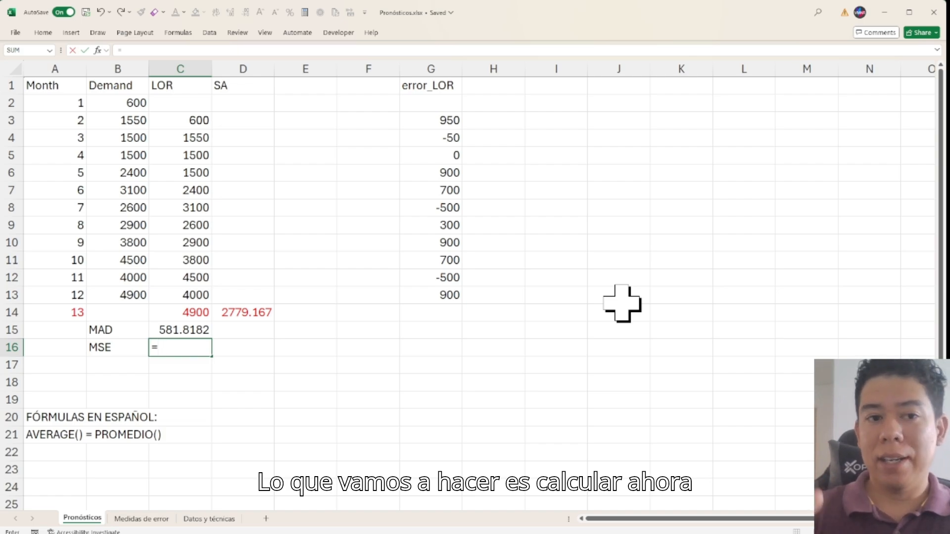
type("=aVERAGE(")
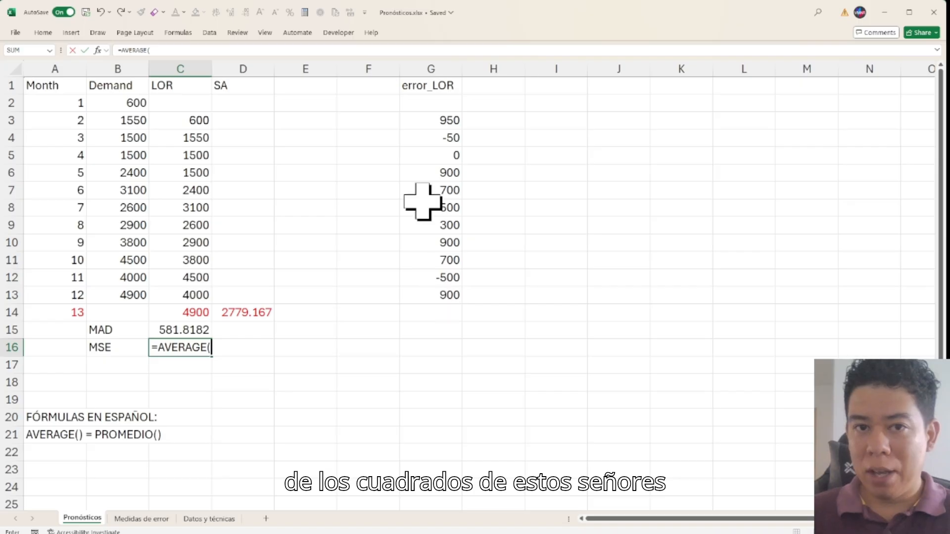
type("(")
left_click_drag(441, 114, 443, 297)
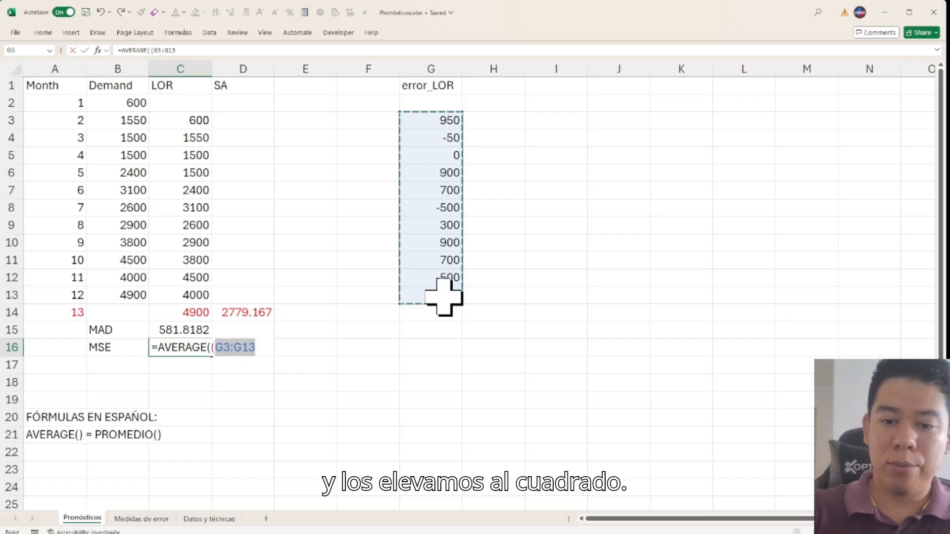
type(")^2)")
key("Return")
key("Up")
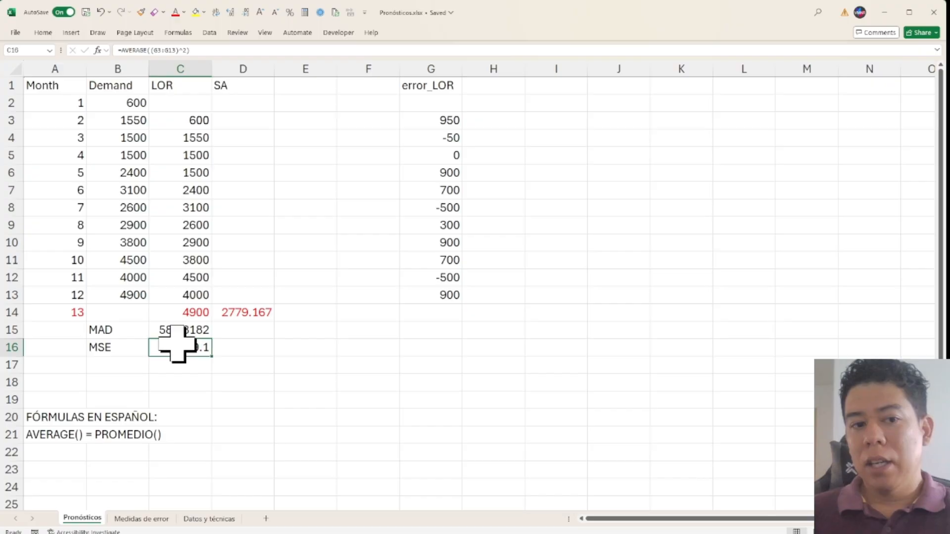
Label B17 as SE and calculate the standard error in C17 as the square root of the MSE in C16
left_click(122, 365)
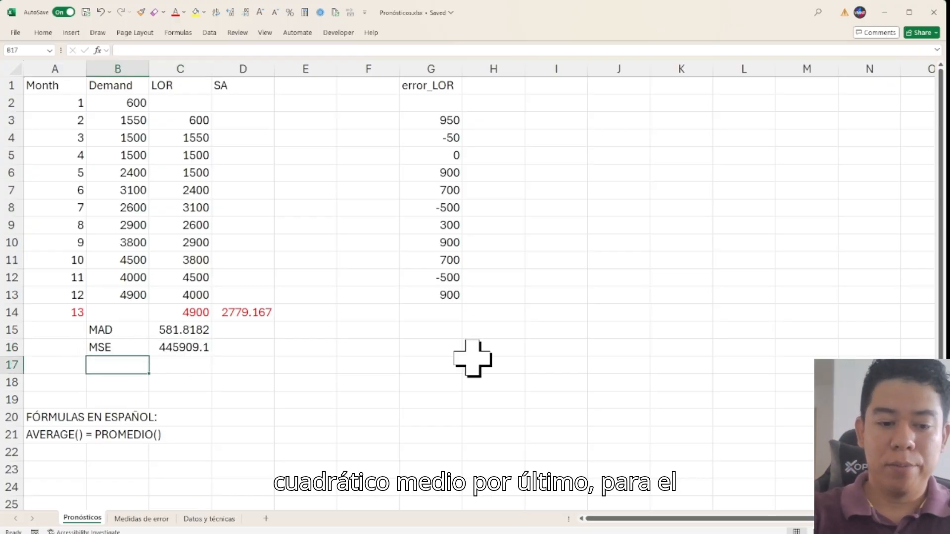
key("Tab")
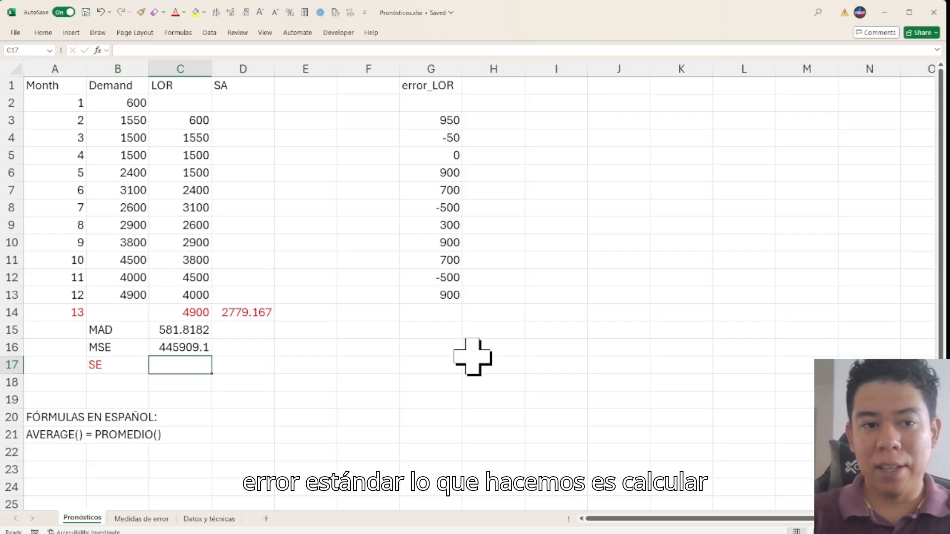
type("=")
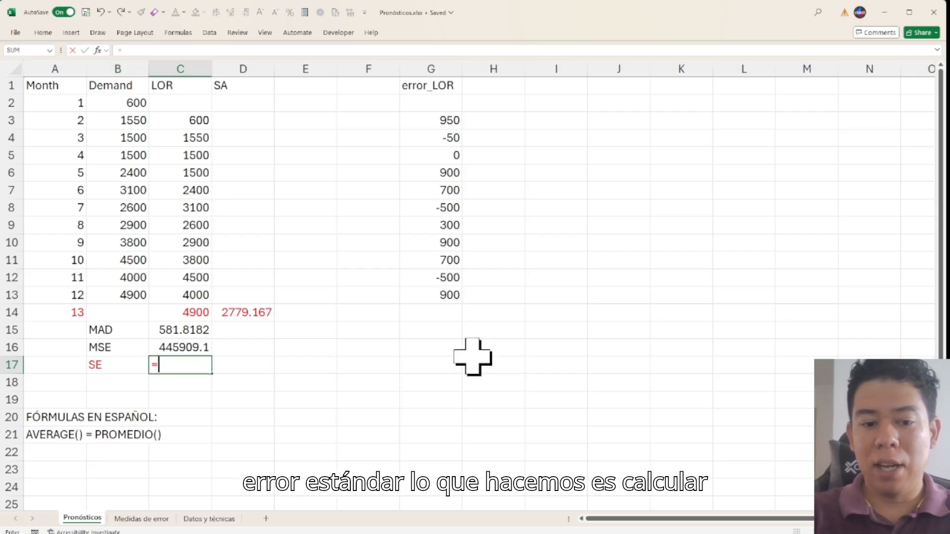
type("s")
key("Up")
key("ctrl+Return")
left_click(297, 53)
Add the Spanish formula note SQRT() = RAIZ() in A22
left_click(57, 449)
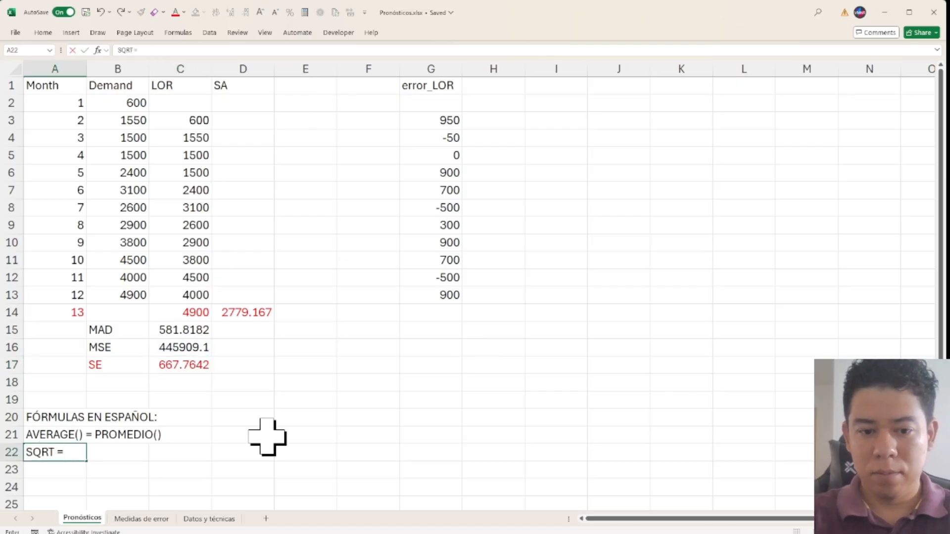
left_click(132, 50)
type("()")
Set the font color of the error metrics block B15:C17 to black
left_click_drag(181, 366, 187, 328)
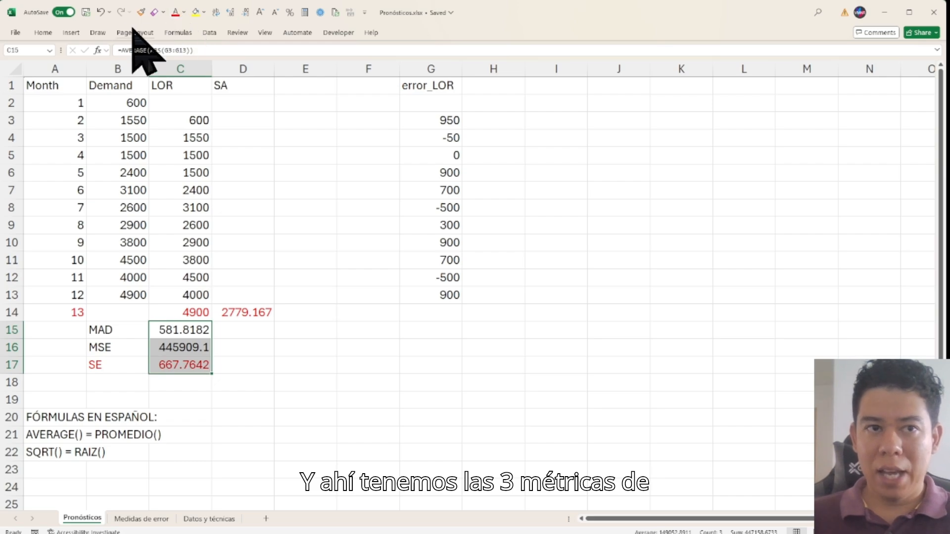
left_click(116, 330)
left_click_drag(116, 330, 190, 368)
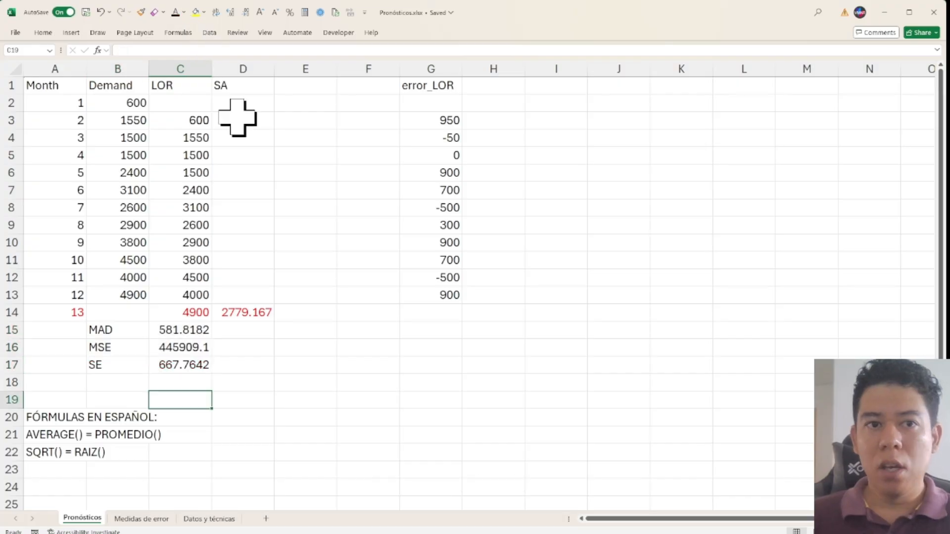
Review the SA column, the simple average formula in D14 and the month 12 demand in B13
left_click_drag(238, 89, 237, 307)
left_click(238, 309)
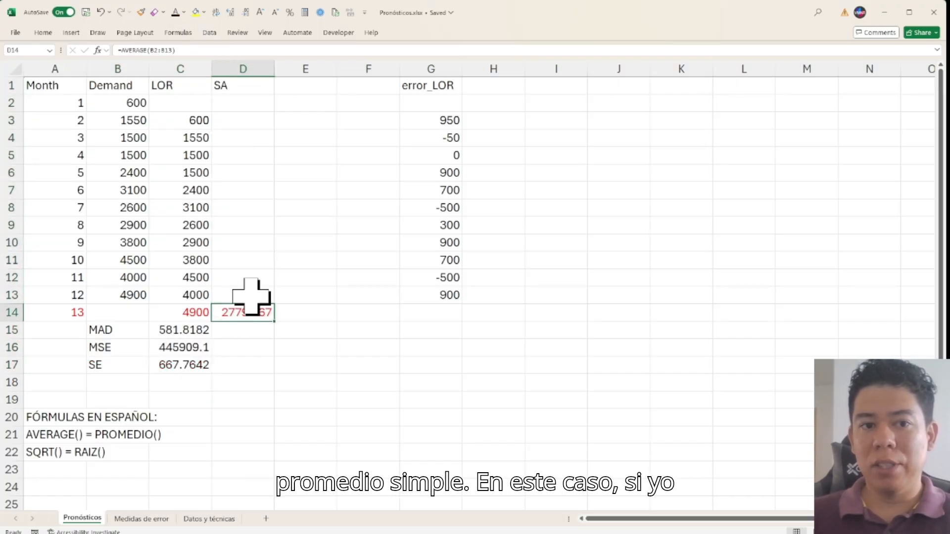
left_click(195, 49)
left_click(240, 294)
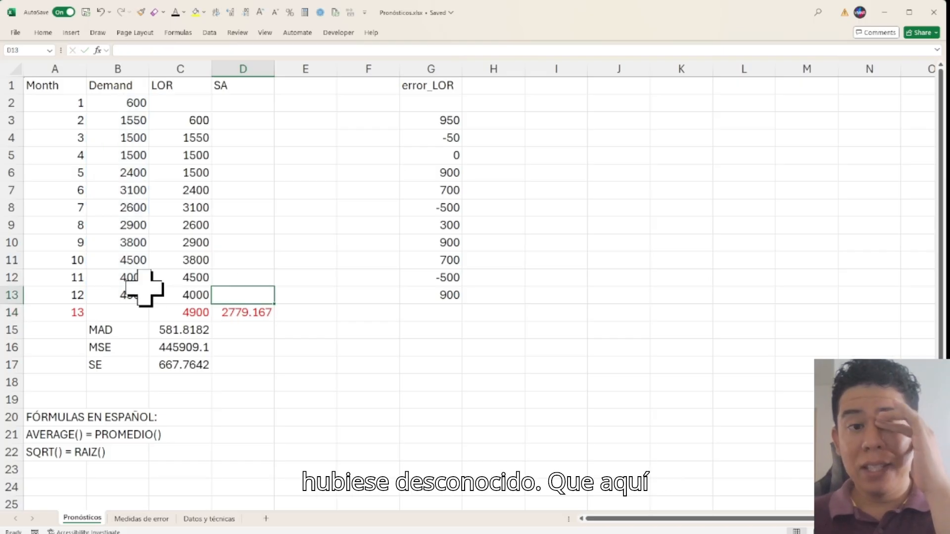
left_click(144, 295)
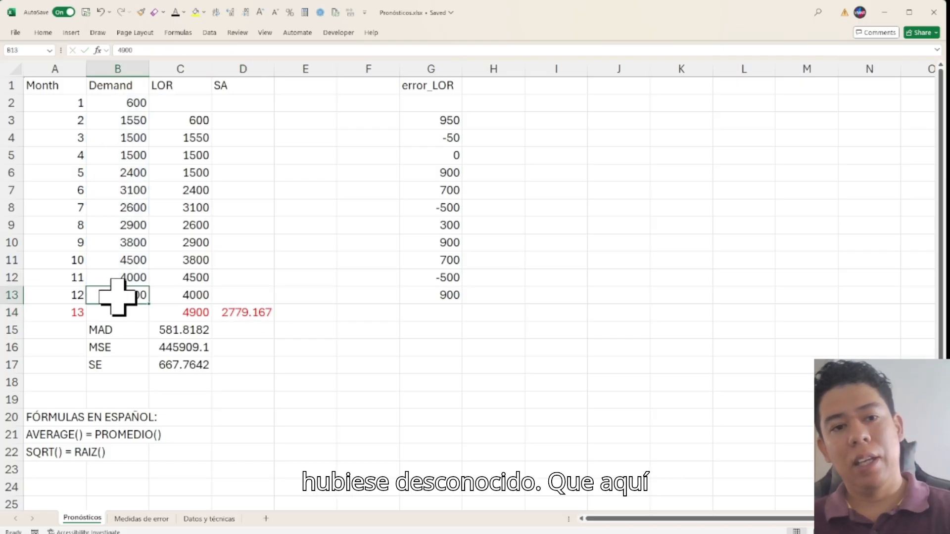
Calculate the month 12 simple average forecast in D13 with =AVERAGE(B2:B12)
left_click(245, 294)
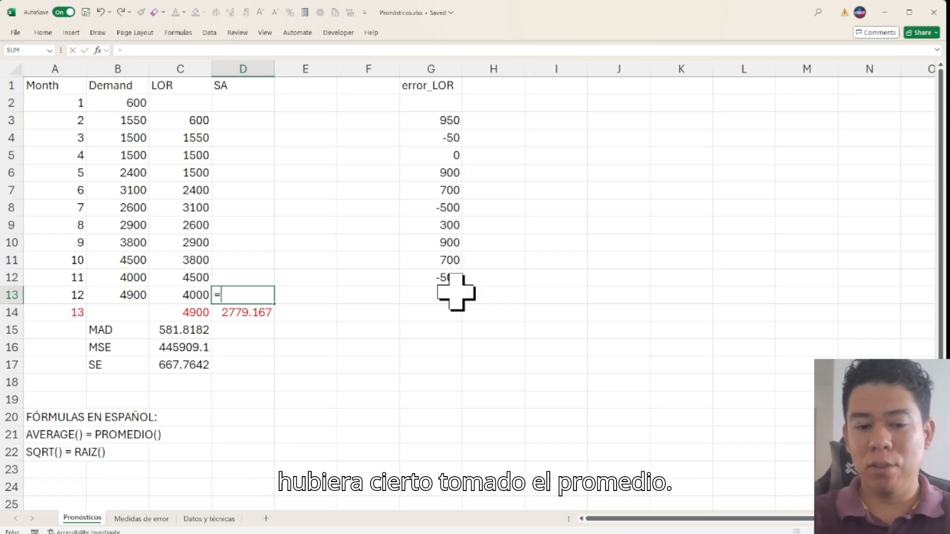
type("ERAGE(")
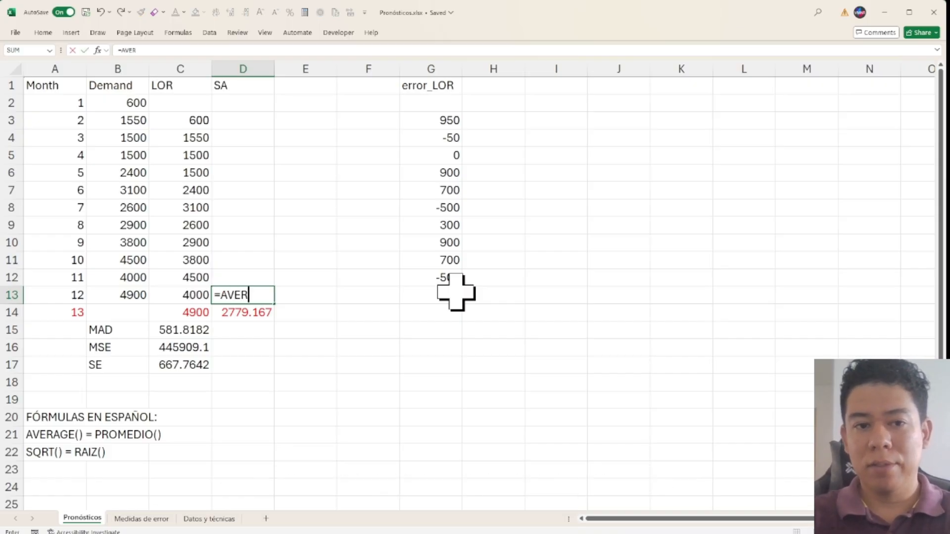
key("Up")
key("Left")
key("Left")
key("ctrl+shift+Up")
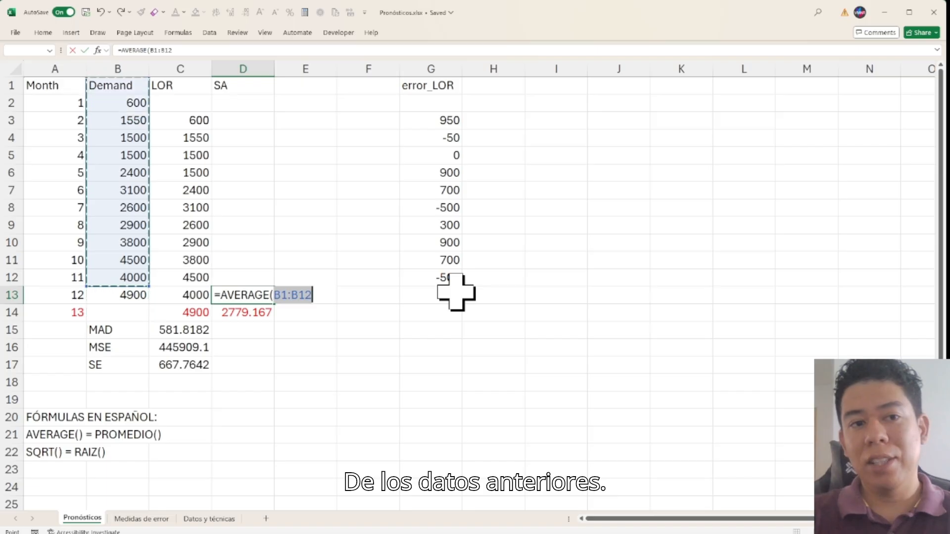
key("shift+Down")
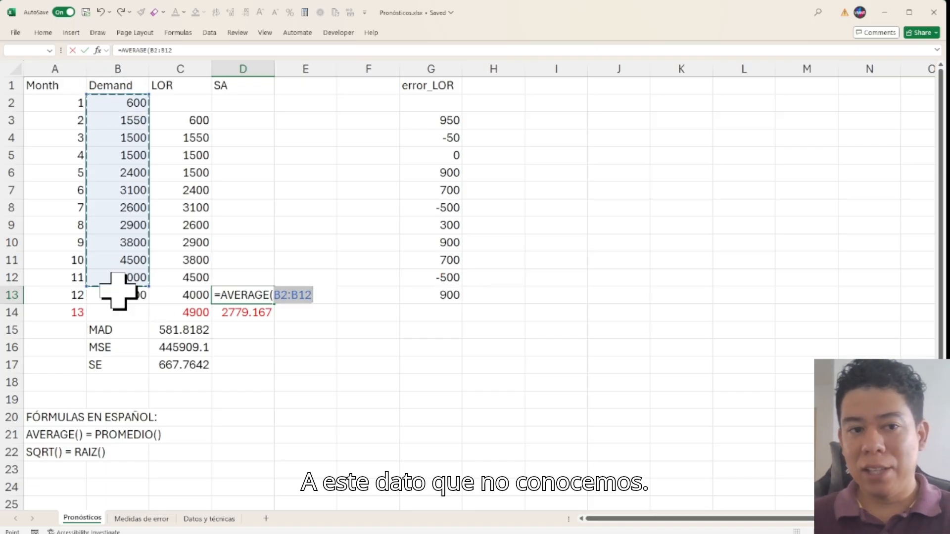
key("Return")
key("Return")
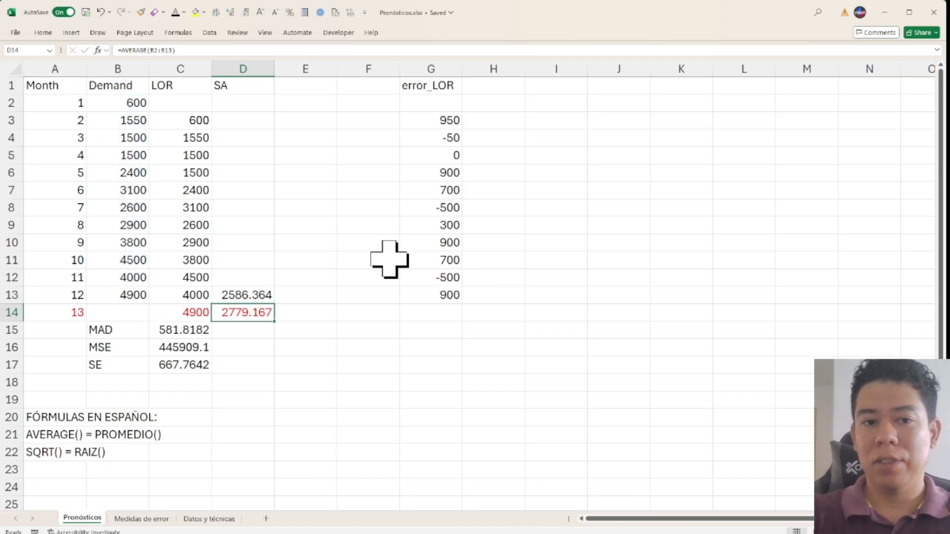
Compare the month 12 demand in B13 with its simple average forecast in D13
left_click(123, 300)
left_click(239, 297)
left_click(130, 293)
left_click(243, 296)
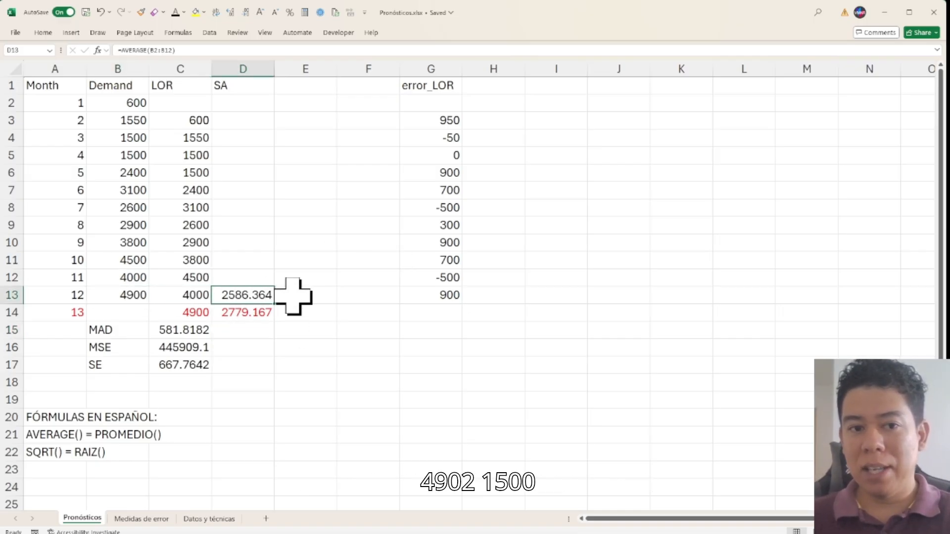
Enter the column header error_SA in H1
left_click(495, 85)
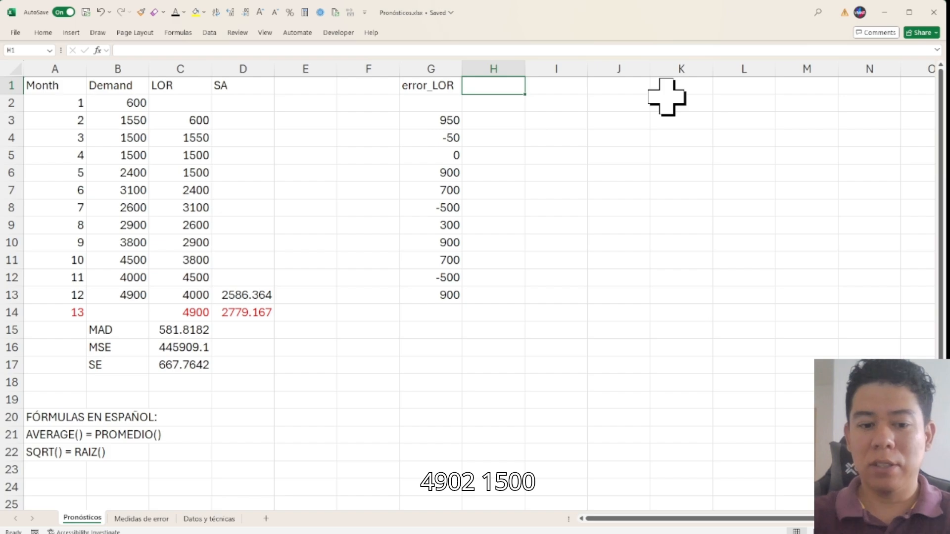
type("error_SA")
key("Return")
Calculate the month 12 simple average error in H13 with =B13-D13
key("Down")
key("Down")
key("Down")
key("Down")
key("Down")
key("Down")
key("Down")
key("Down")
key("Down")
key("Down")
key("Down")
key("Down")
key("Up")
type("=")
key("Left")
key("Left")
key("Left")
key("Left")
key("Left")
key("Left")
type("-")
key("Left")
key("Left")
key("Left")
key("Left")
key("Return")
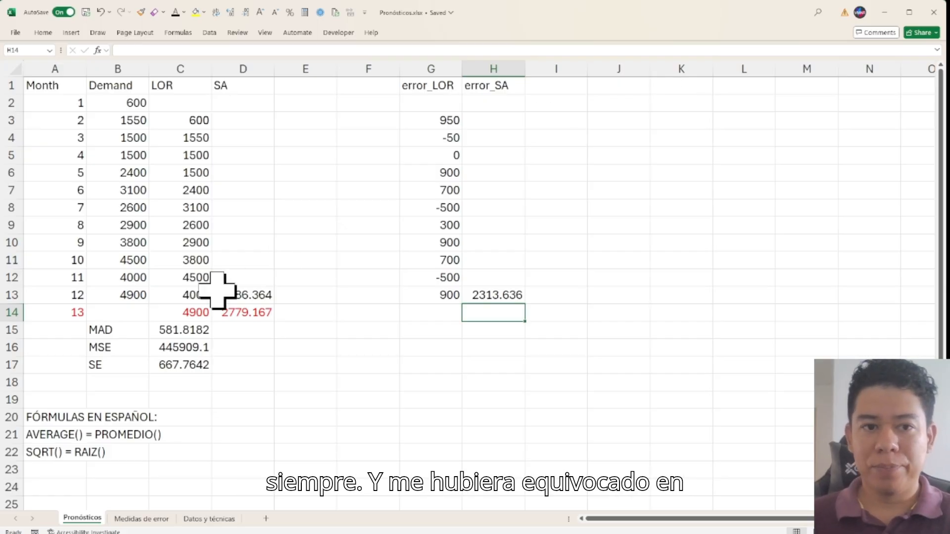
left_click(248, 296)
left_click(501, 295)
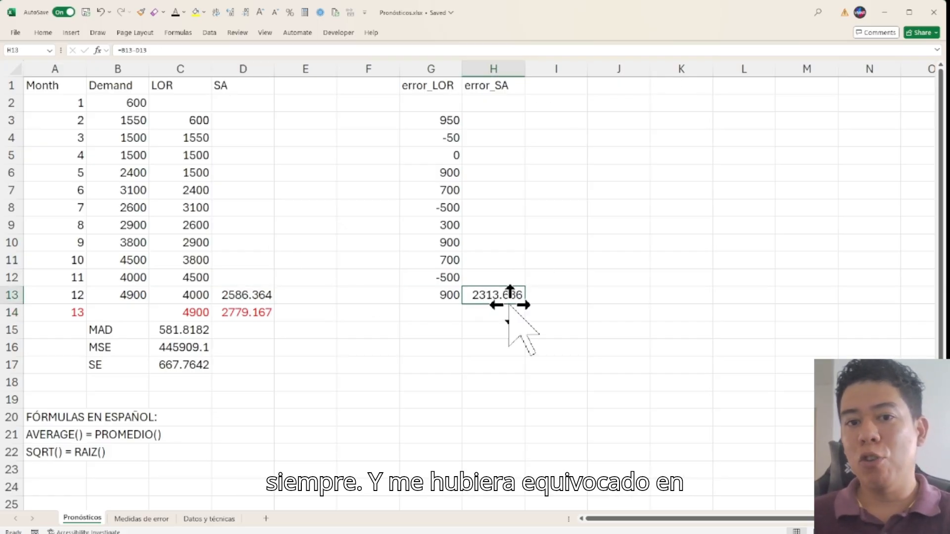
Try to extend the average formula from D13 up to D11, and inspect the range used in D12
left_click(250, 292)
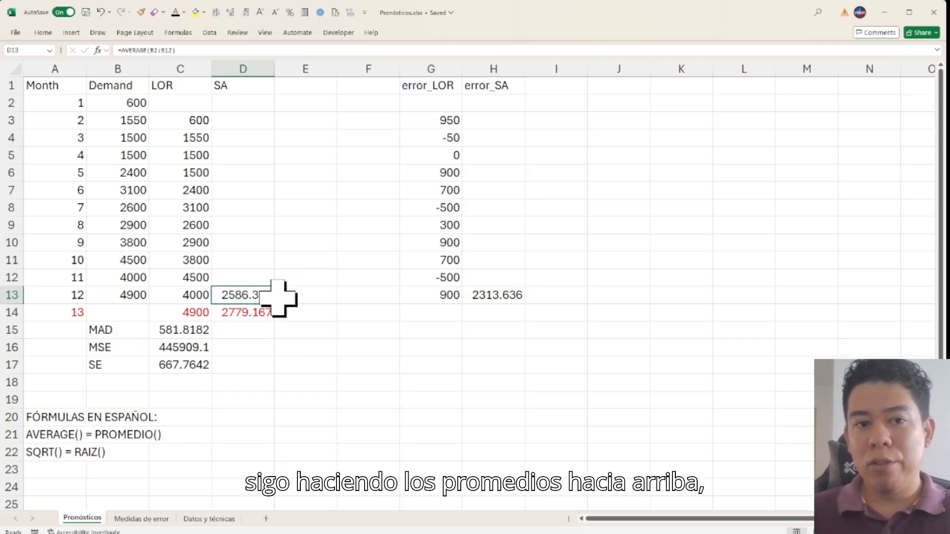
left_click_drag(276, 306, 282, 255)
left_click(258, 275)
left_click(206, 51)
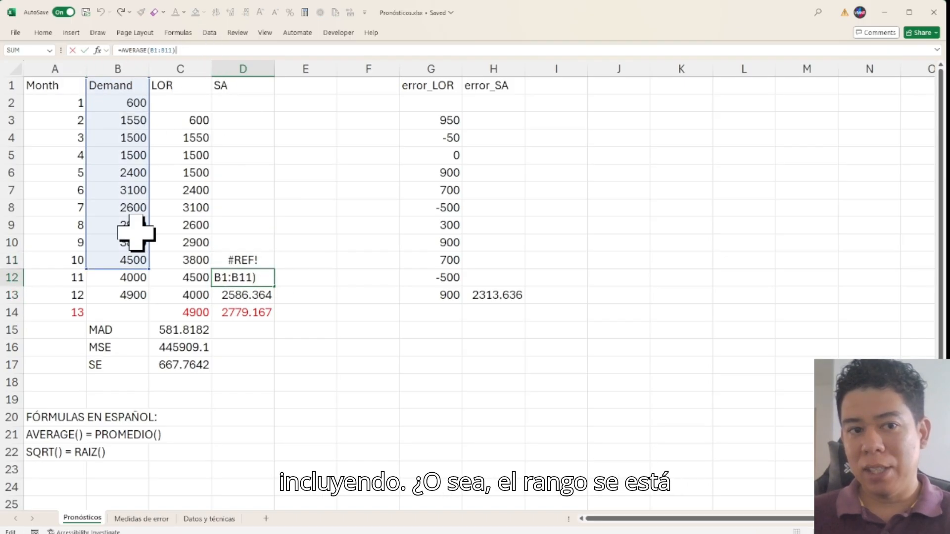
Anchor the start of the range in D13 so the formula is =AVERAGE($B$2:B12)
left_click(266, 299)
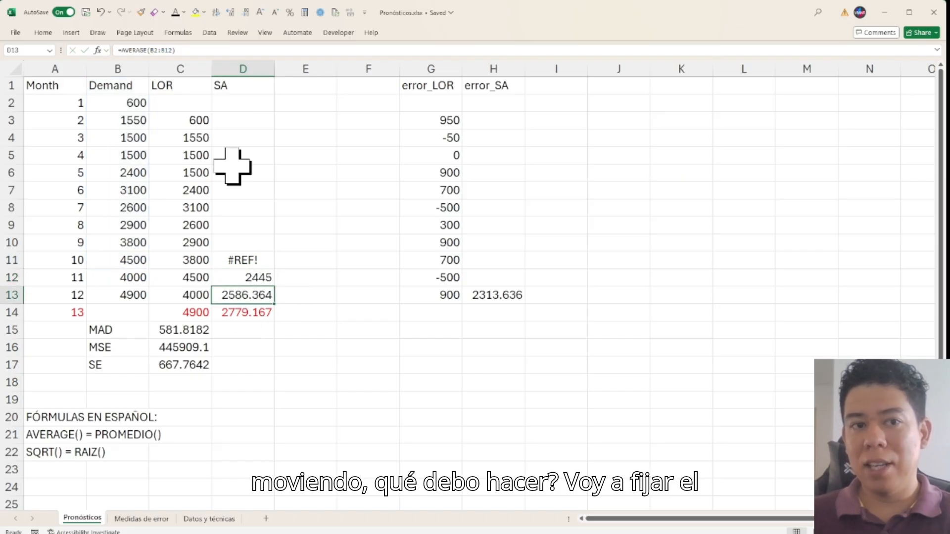
left_click(208, 51)
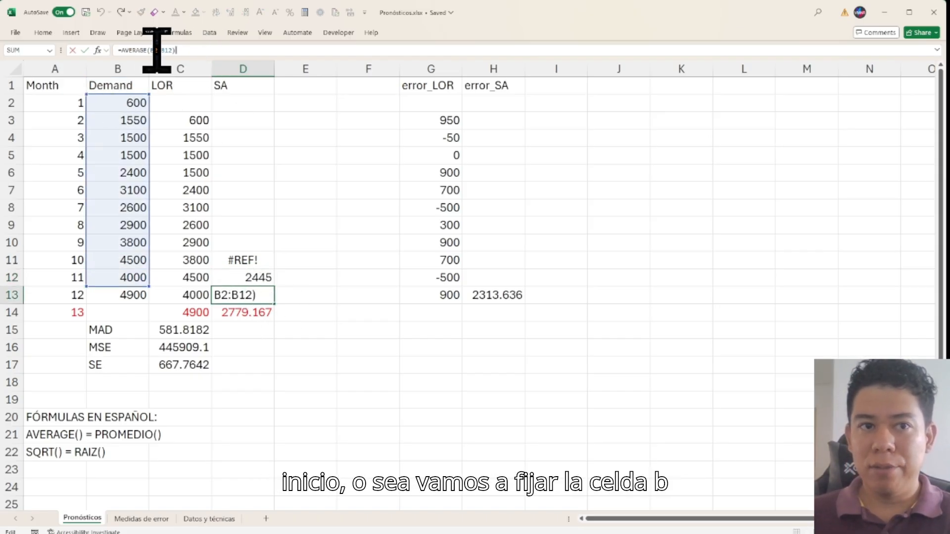
left_click(233, 294)
left_click(281, 295)
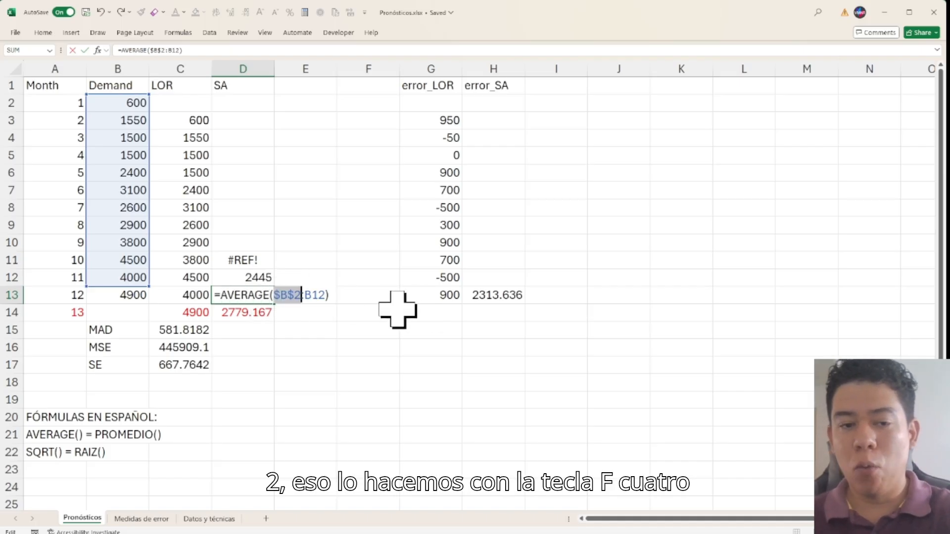
left_click(275, 295)
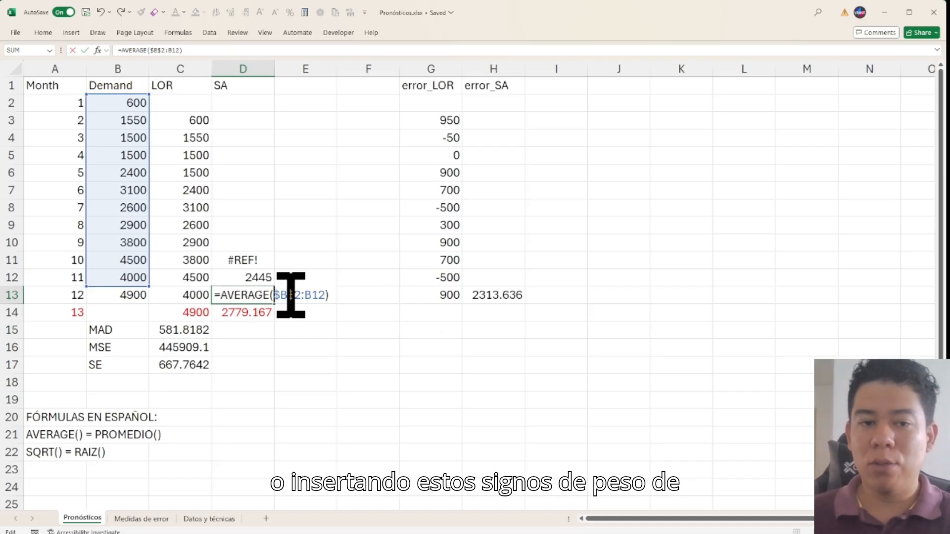
key("Return")
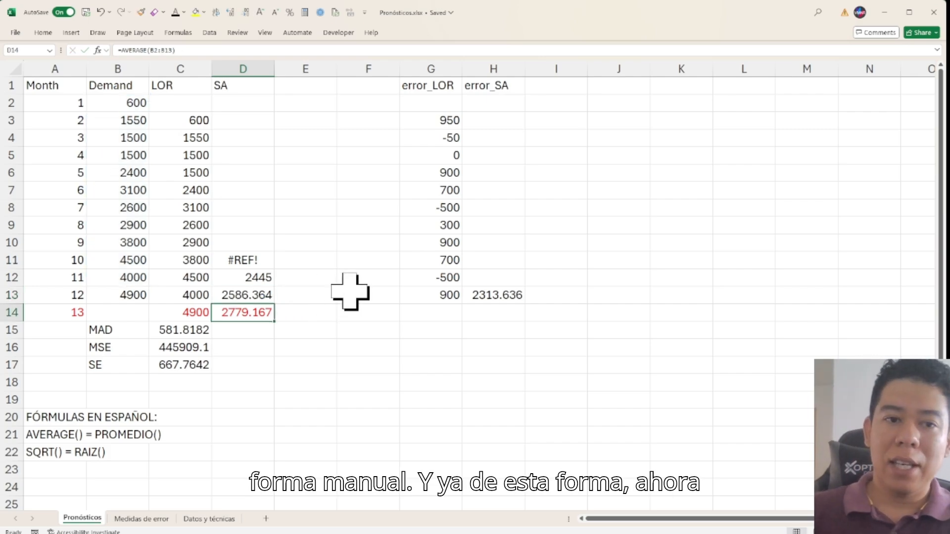
Fill the anchored simple average formula from D13 up through D4, starting the SA forecasts at month 3
left_click(252, 295)
left_click_drag(277, 306, 267, 131)
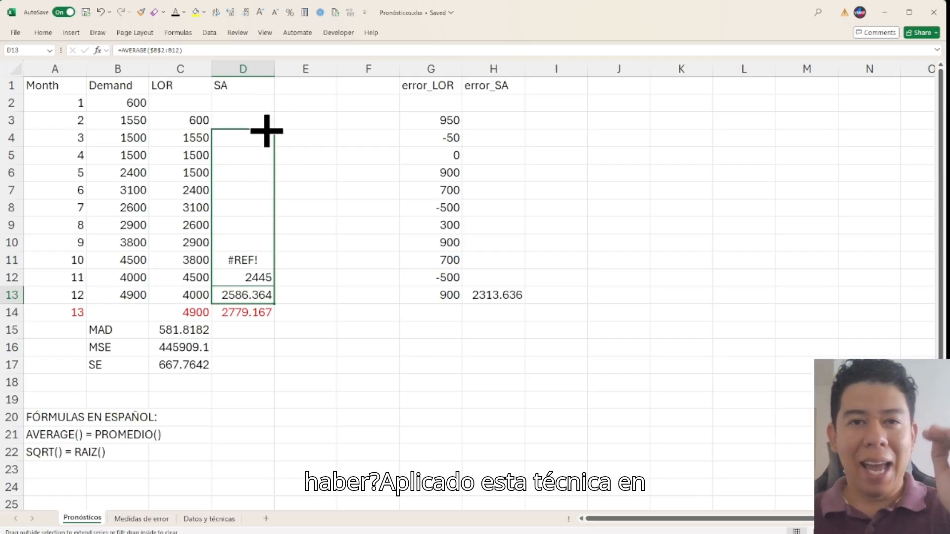
left_click_drag(267, 130, 265, 132)
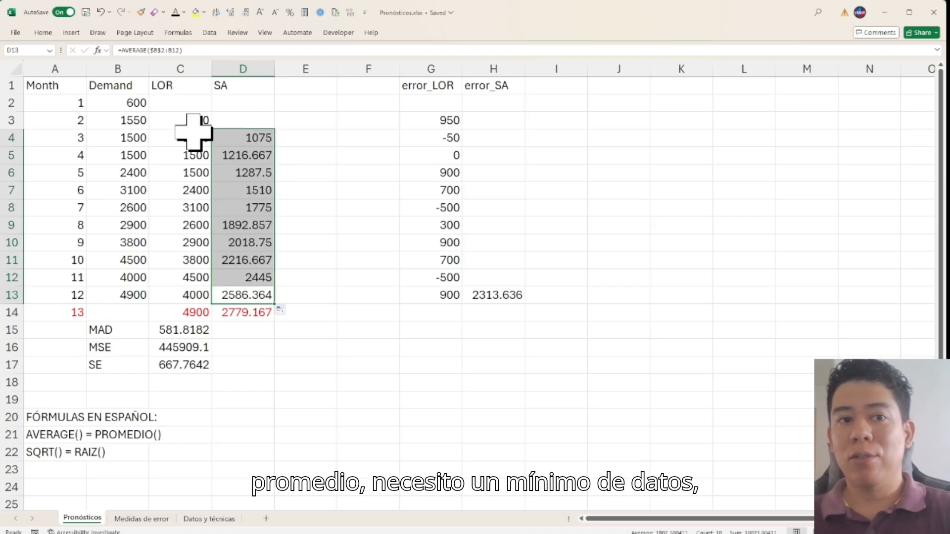
Examine how many prior demand values are available for the SA forecasts in D2 and D3, and the range averaged in D4
left_click(238, 102)
left_click(242, 120)
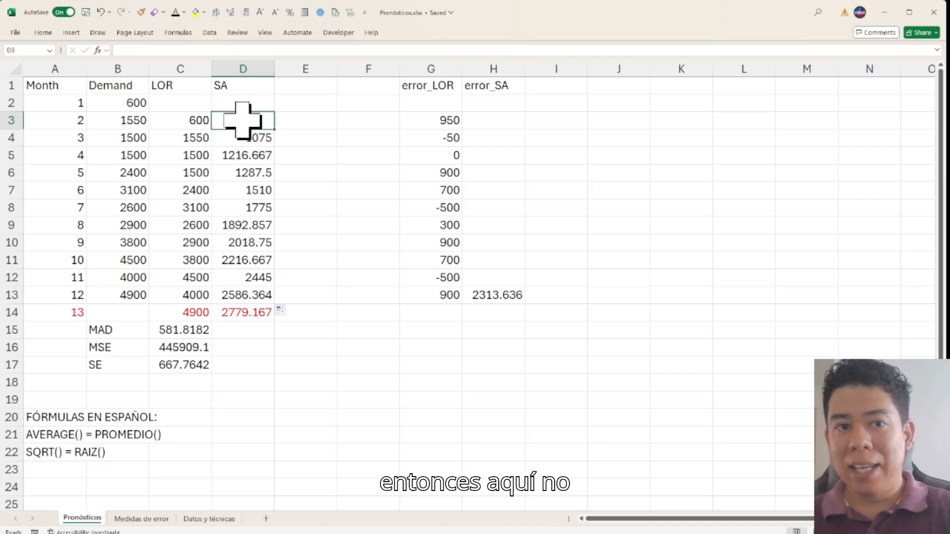
left_click(118, 103)
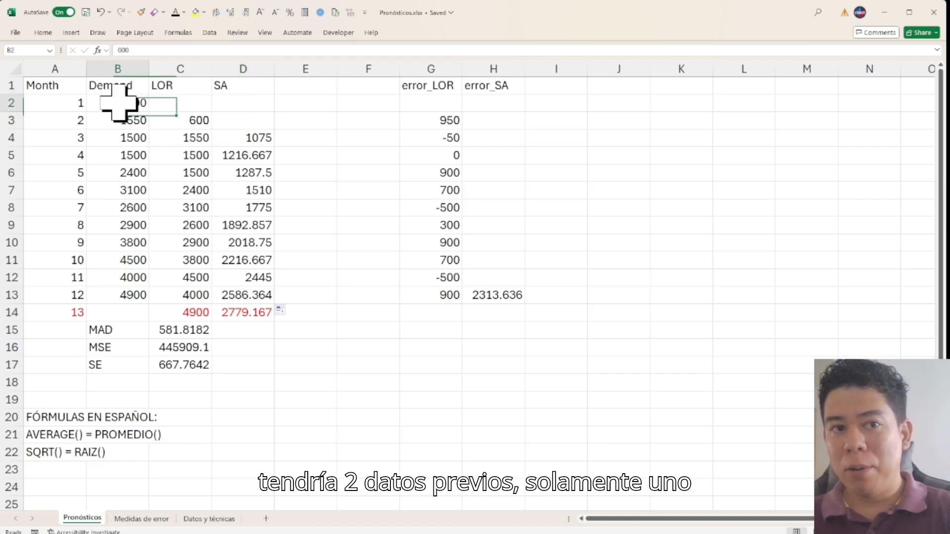
left_click(252, 123)
left_click(250, 104)
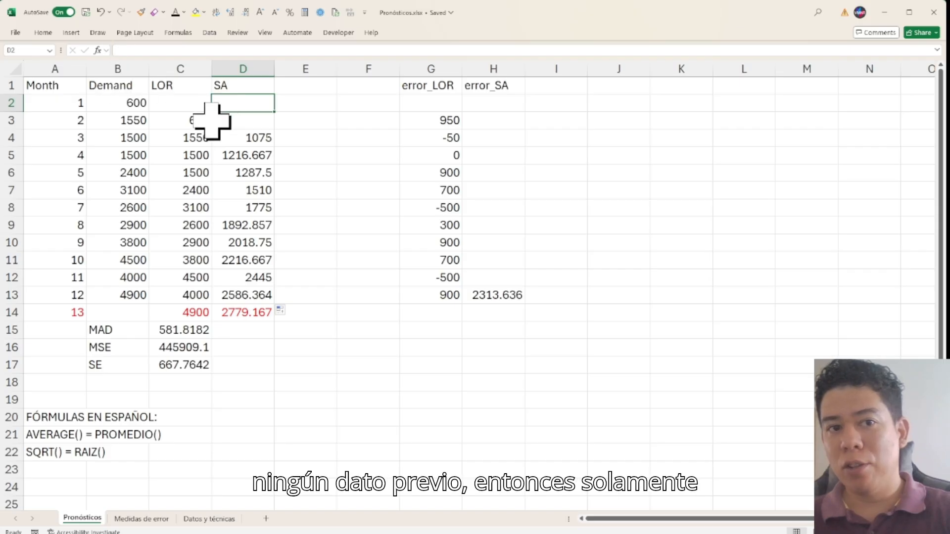
left_click(247, 139)
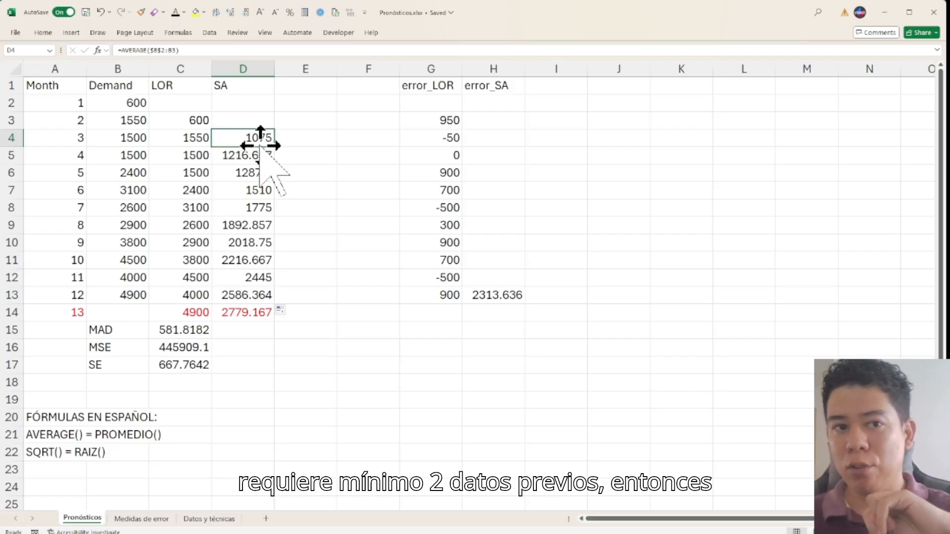
left_click(237, 50)
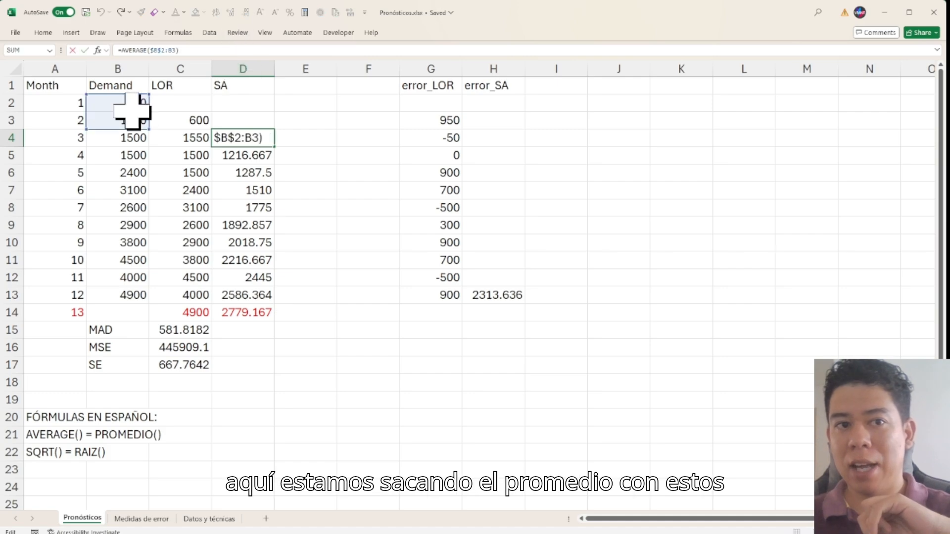
left_click(257, 156)
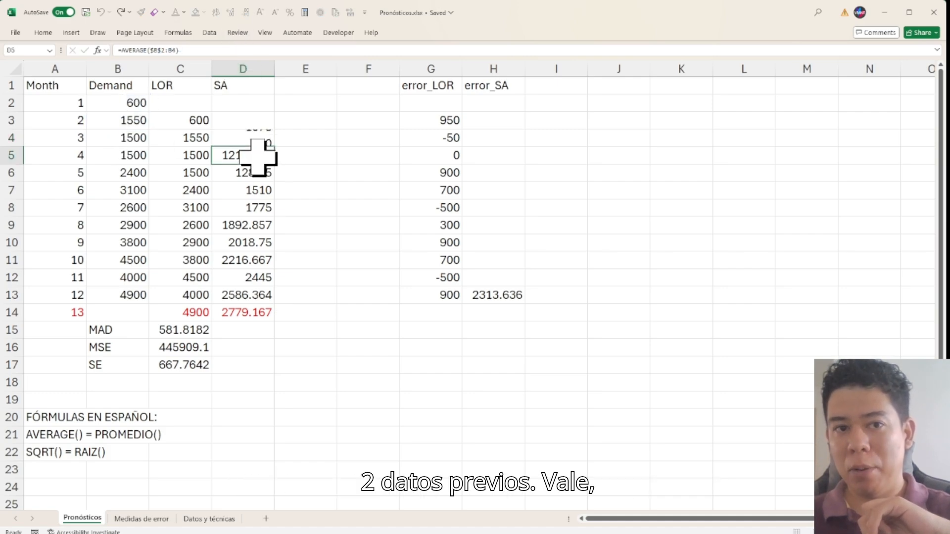
Format the SA forecasts in D4:D14 to show two decimal places
left_click_drag(250, 139, 243, 312)
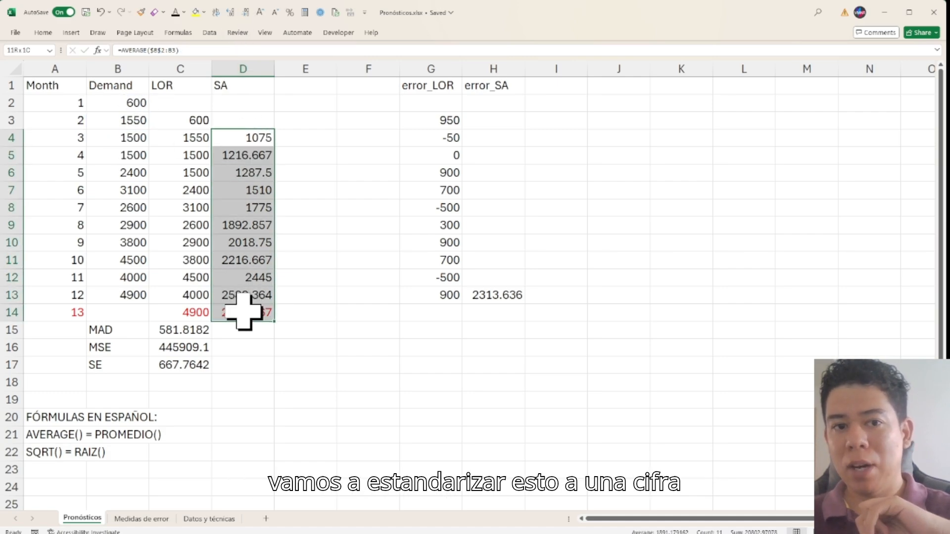
left_click(246, 13)
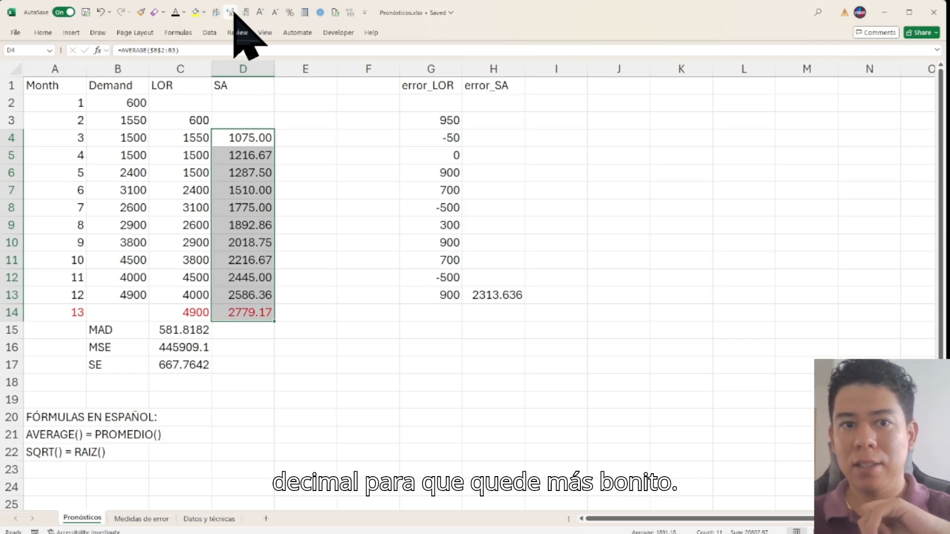
left_click(231, 13)
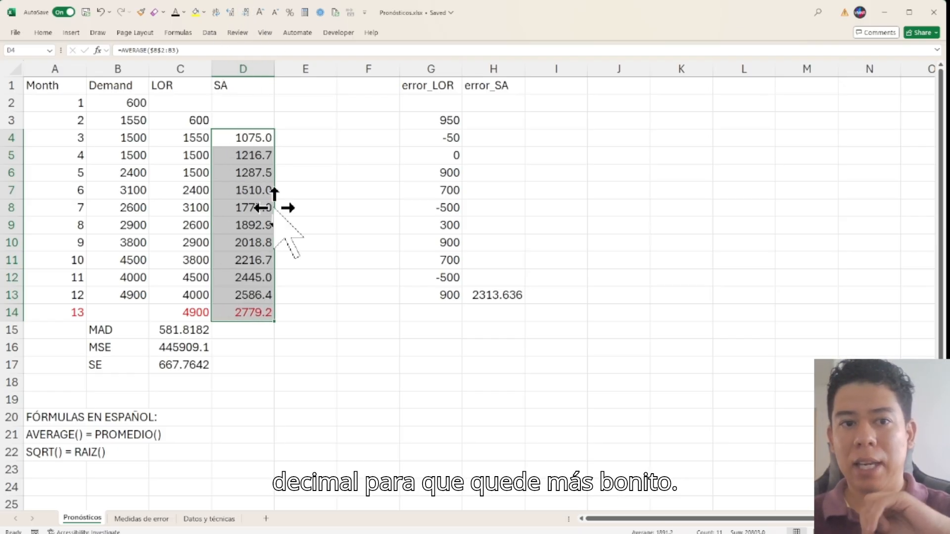
left_click(234, 11)
left_click(243, 332)
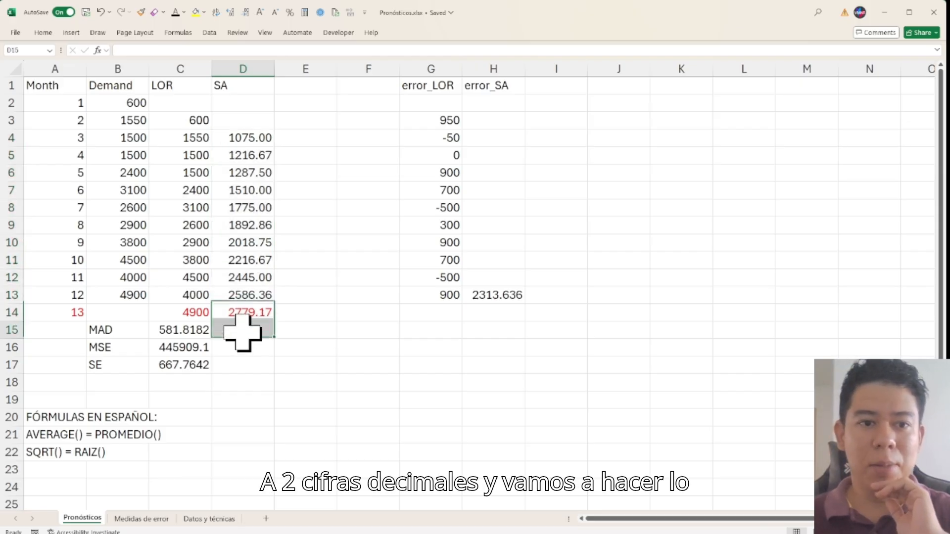
Check the LOR MAD formula in C15, and fill the SA error formula from H13 up to H3
left_click(195, 329)
left_click(219, 50)
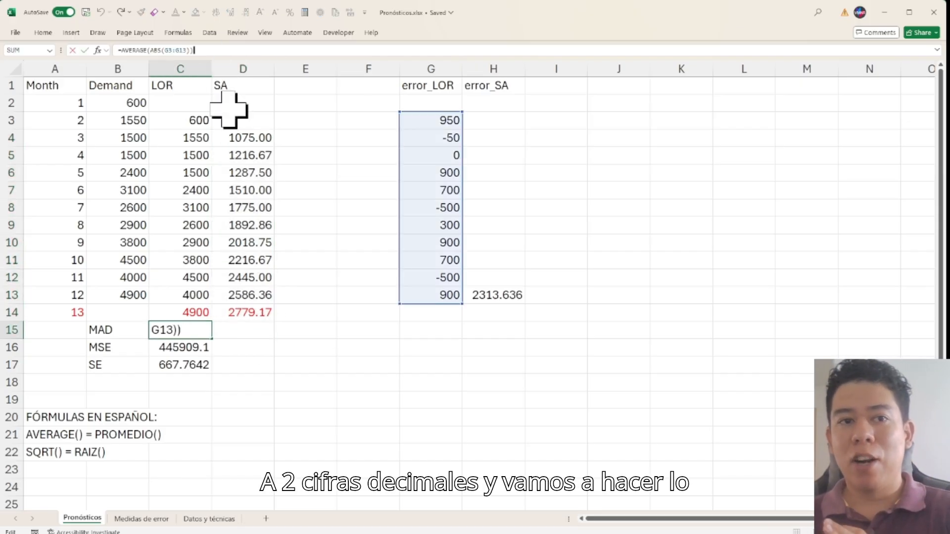
left_click(487, 299)
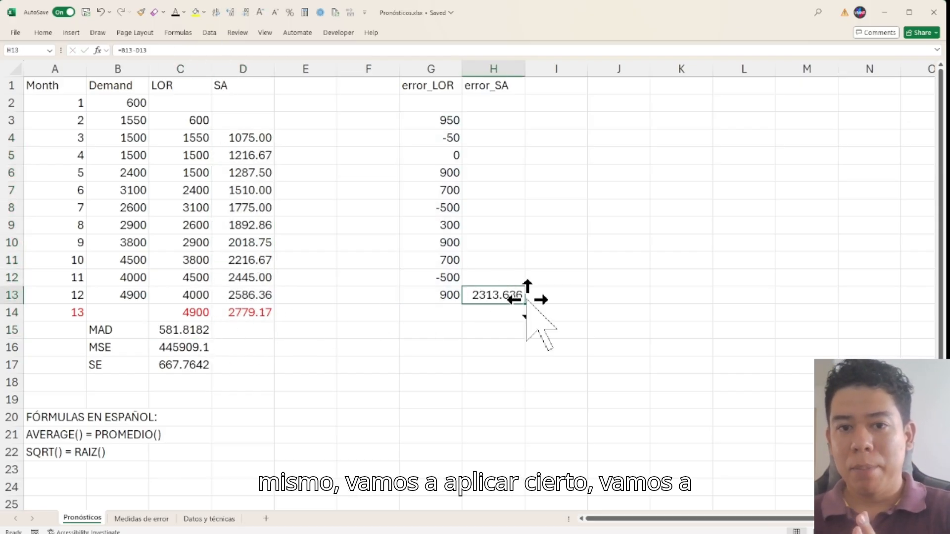
left_click_drag(527, 306, 518, 116)
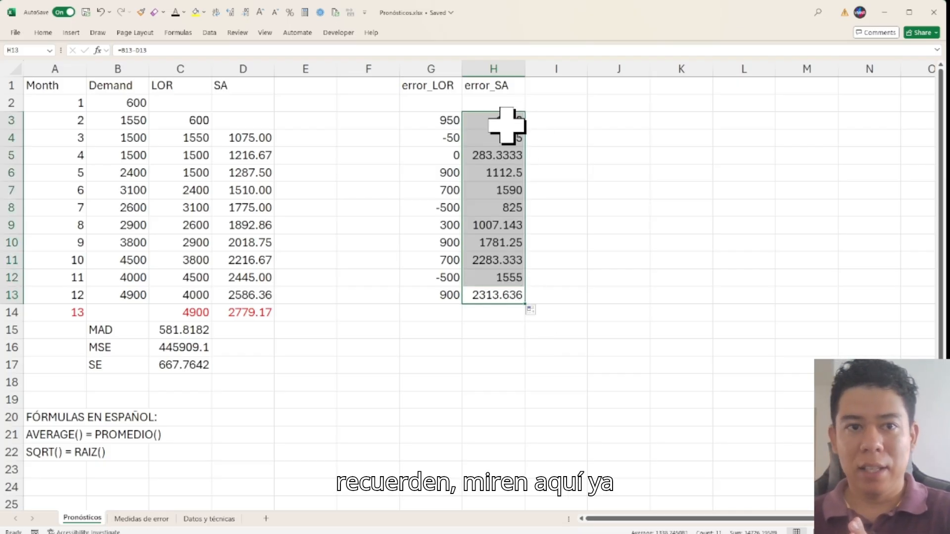
Clear the month 2 SA error in H3, since D3 has no forecast to compare with the demand
left_click(120, 121)
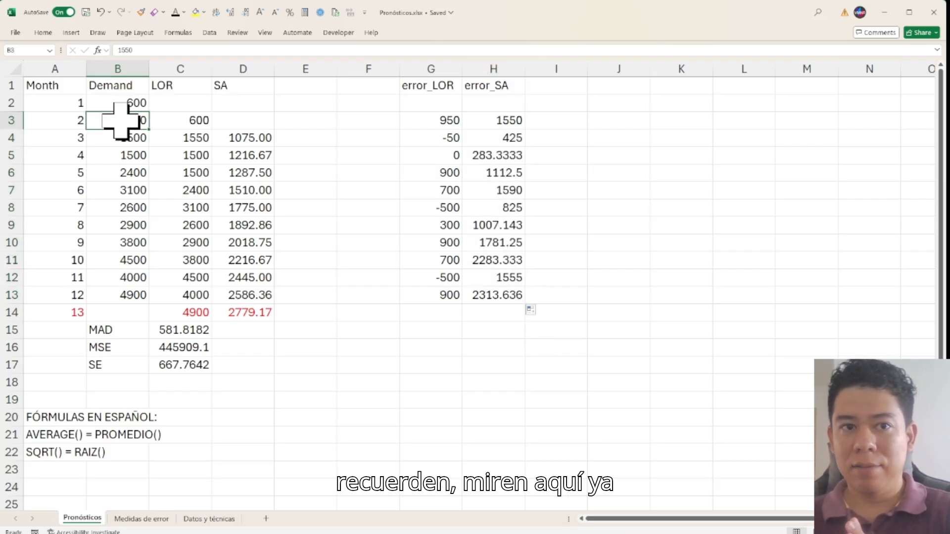
left_click(493, 122)
left_click(246, 119)
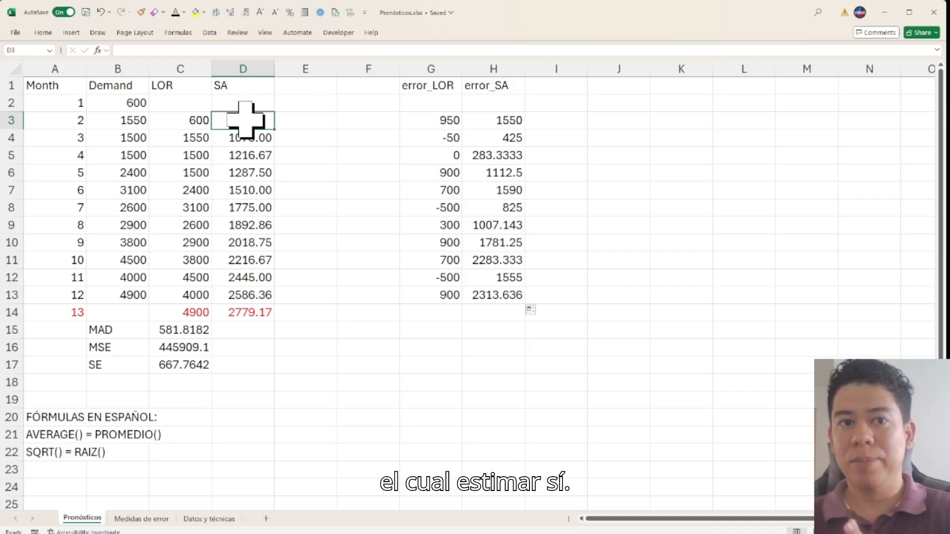
left_click(493, 123)
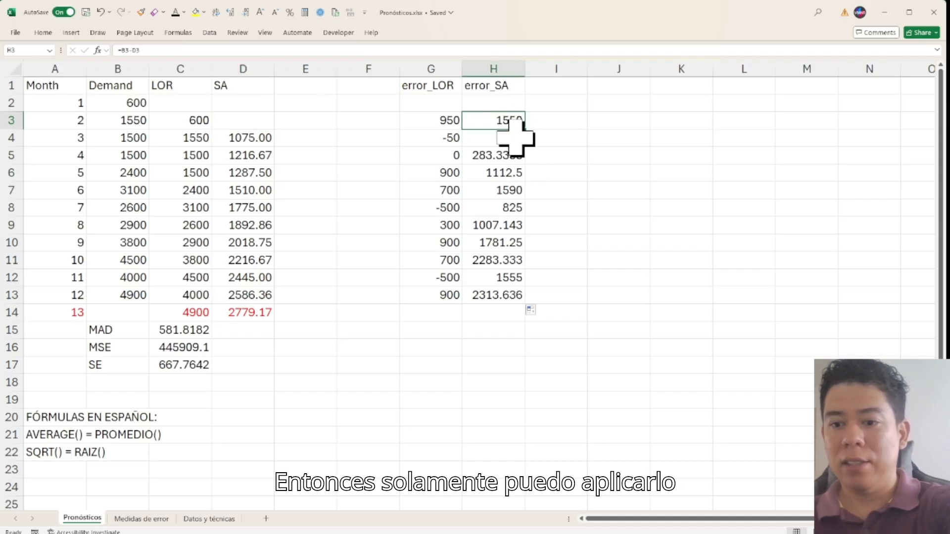
key("Delete")
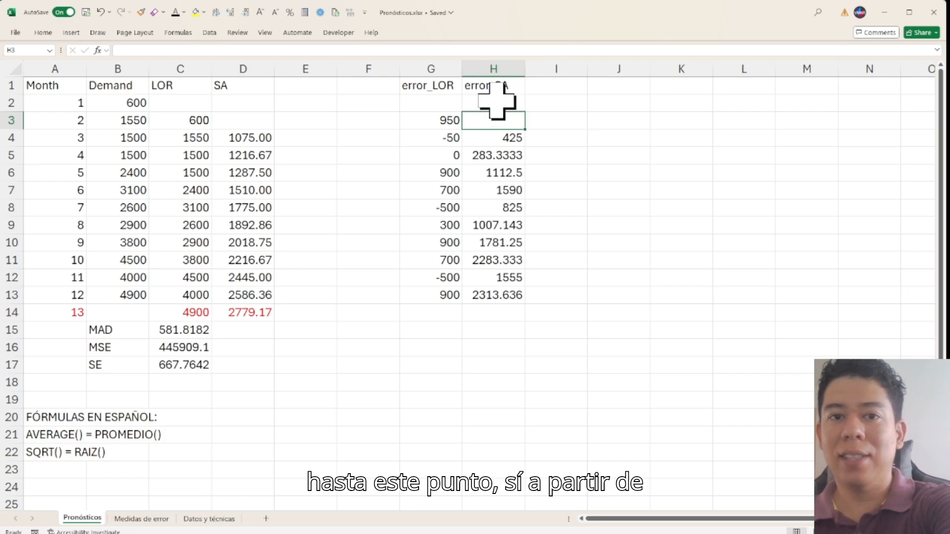
Compare the Demand and SA columns for months 2 and 3, and examine the cells used by the error formula in H4
left_click(249, 138)
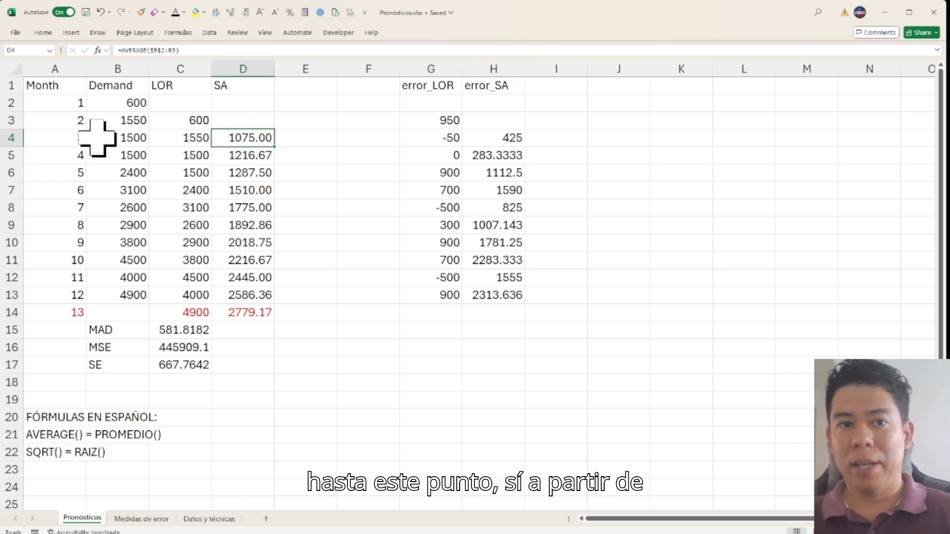
left_click(132, 138)
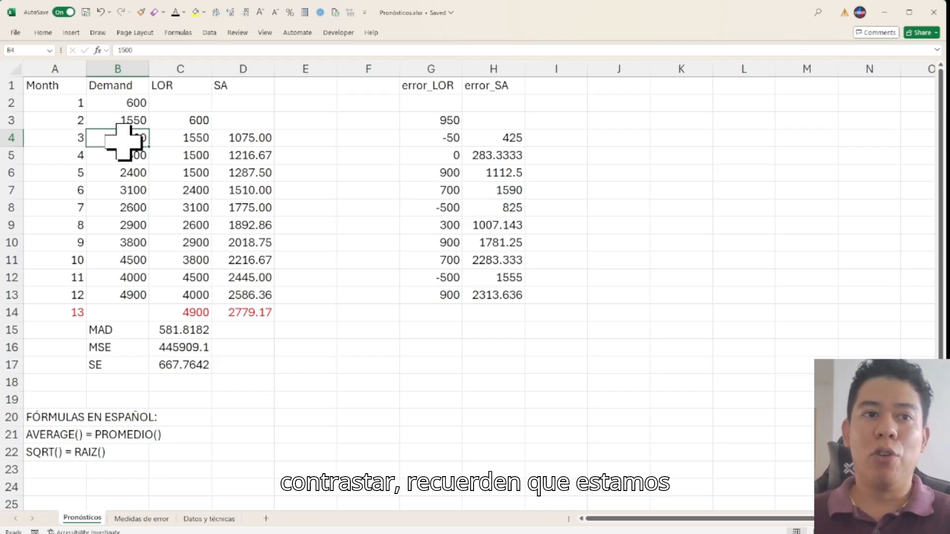
left_click(115, 67)
left_click(237, 66)
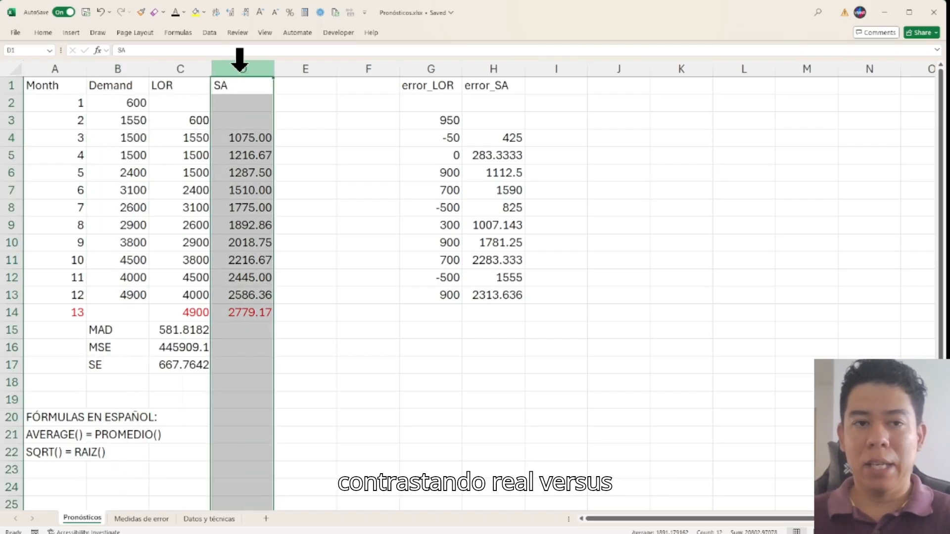
left_click(117, 67)
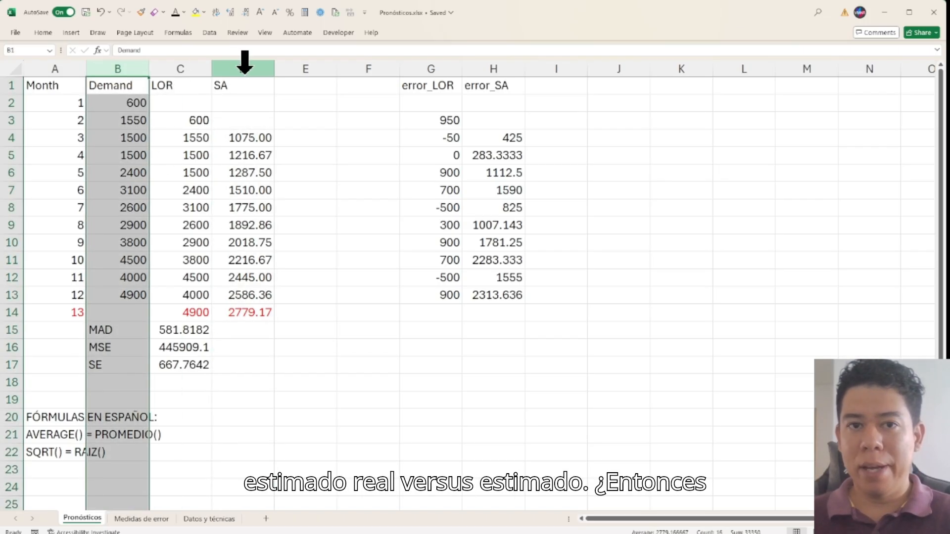
left_click(244, 67)
left_click(500, 138)
left_click(198, 50)
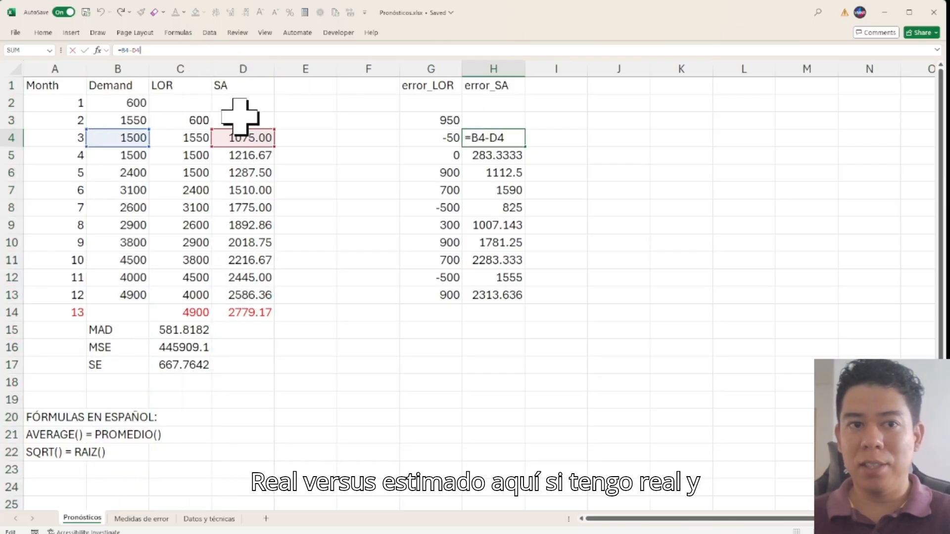
left_click(127, 117)
left_click(243, 120)
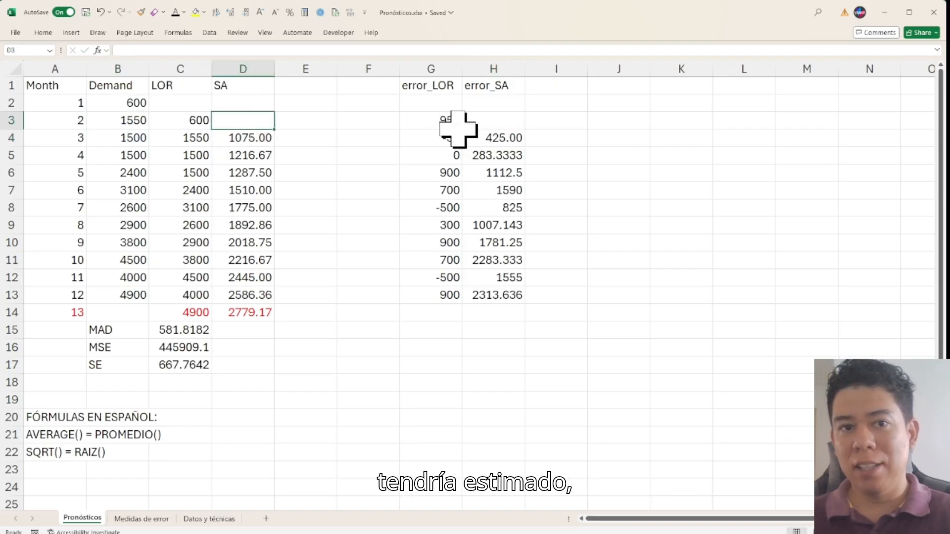
Copy the MAD formula from C15 into D15 for the SA forecast, and check the error range it averages
left_click_drag(510, 132, 490, 294)
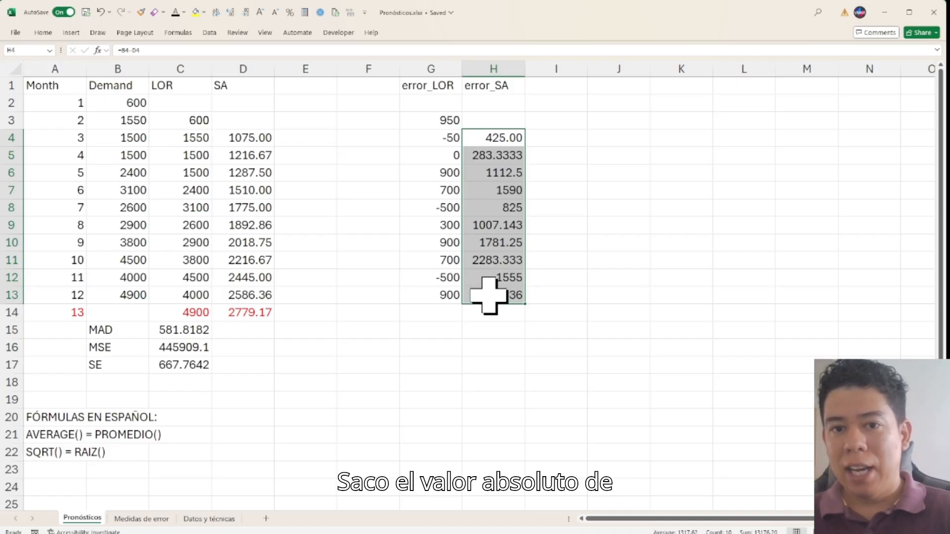
left_click(209, 333)
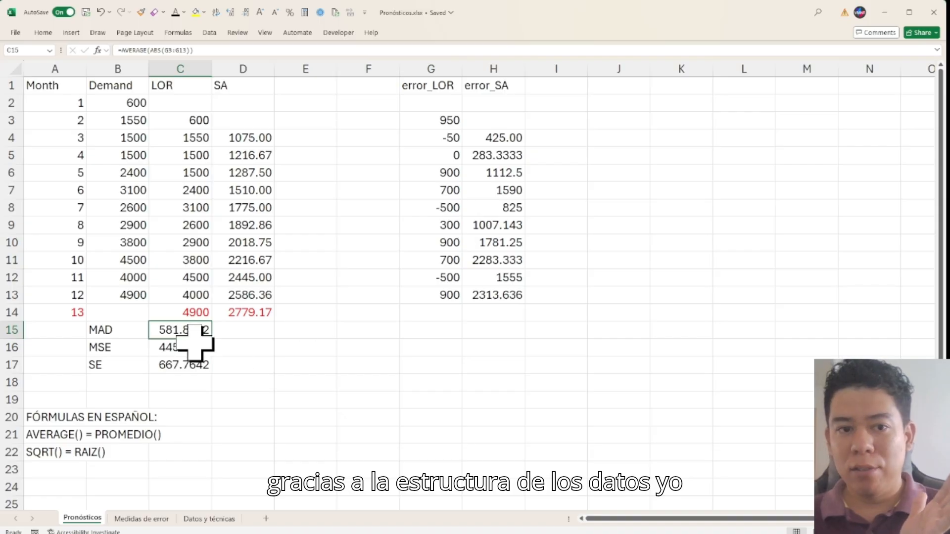
left_click_drag(212, 339, 250, 331)
left_click(248, 331)
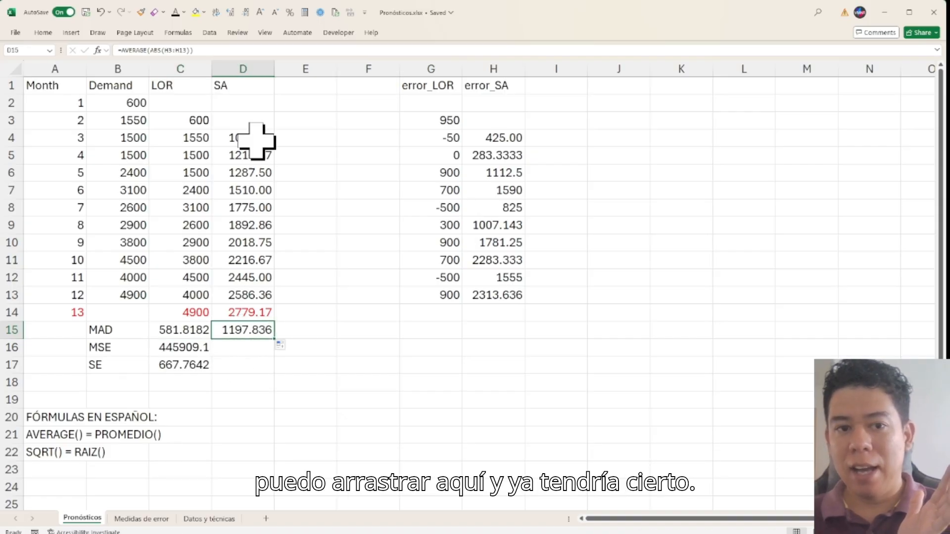
left_click(229, 49)
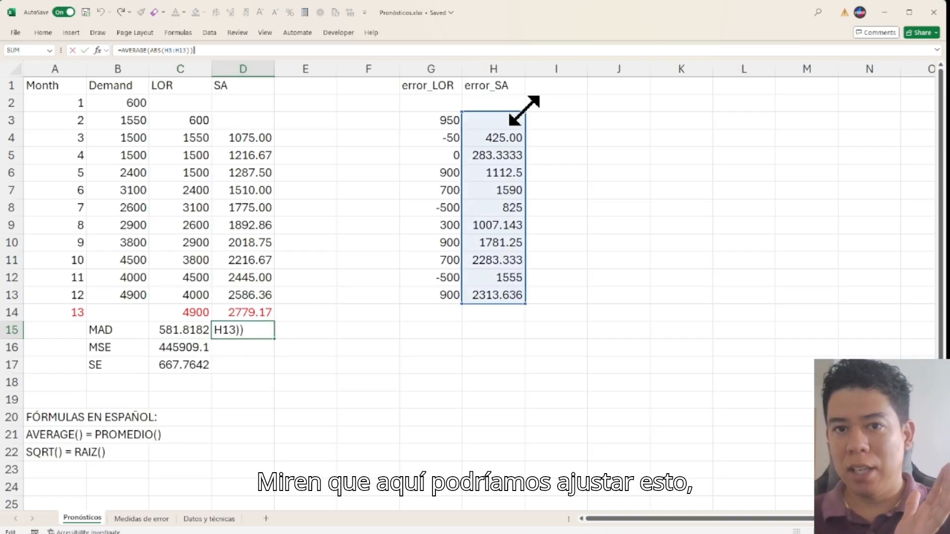
mouse_move(522, 107)
left_mouse_down()
mouse_move(522, 134)
mouse_move(520, 116)
left_mouse_up()
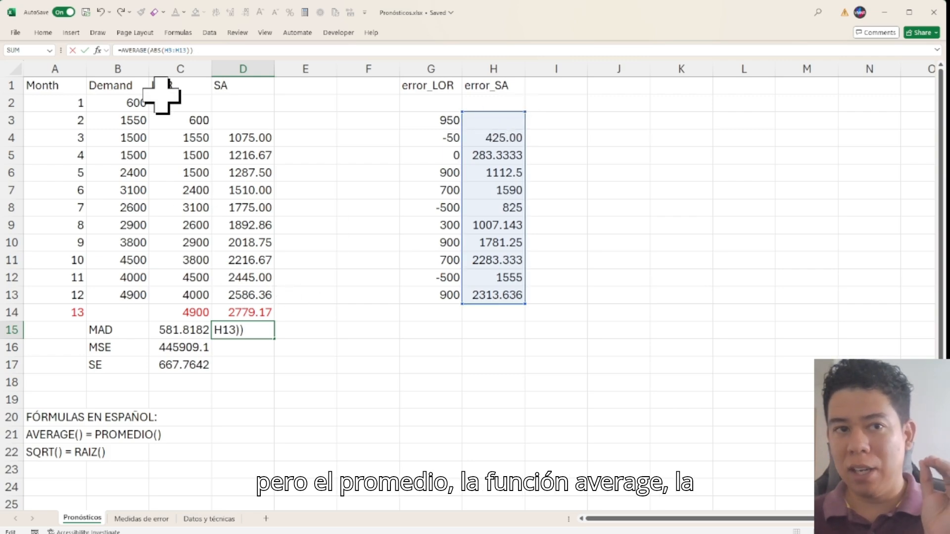
double_click(228, 330)
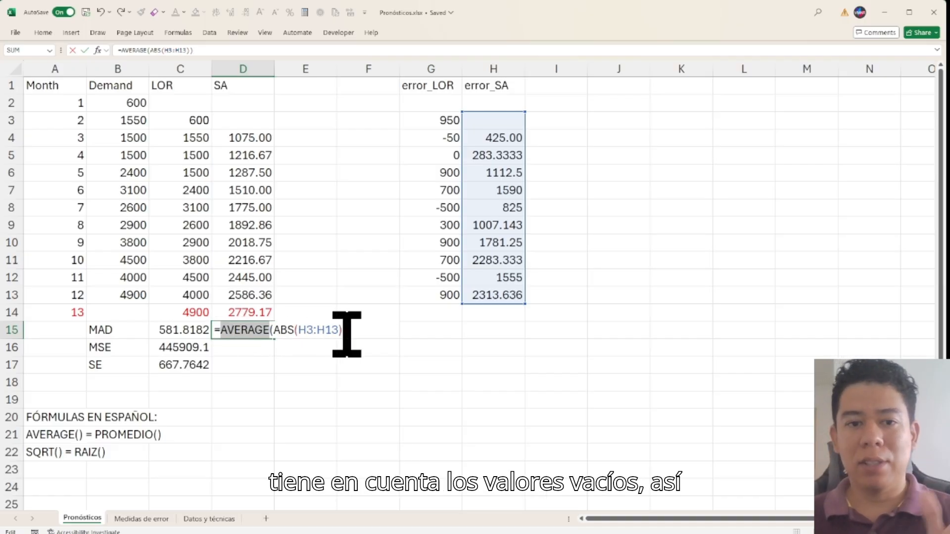
key("Return")
left_click(230, 331)
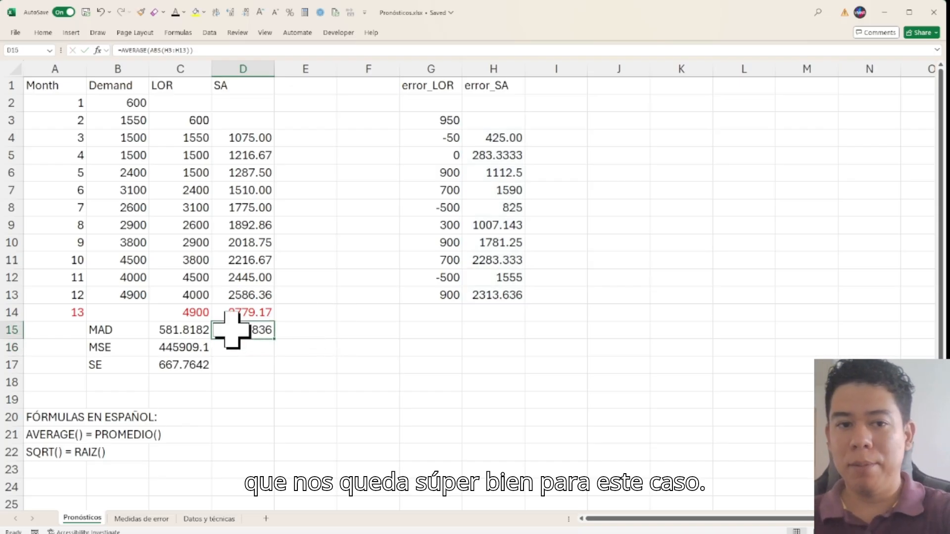
Copy the MSE and SE formulas from C16 and C17 into D16 and D17 for the SA forecast
left_click(202, 349)
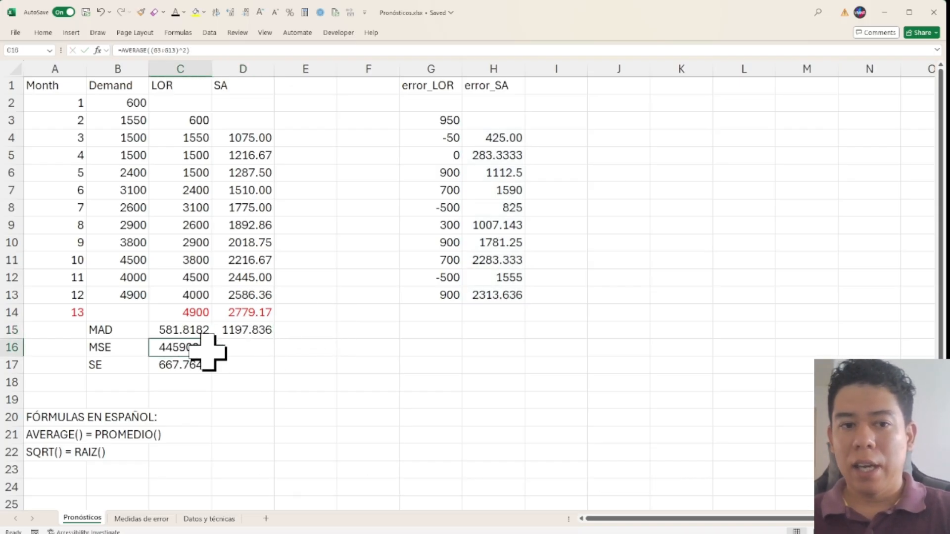
left_click_drag(216, 356, 240, 349)
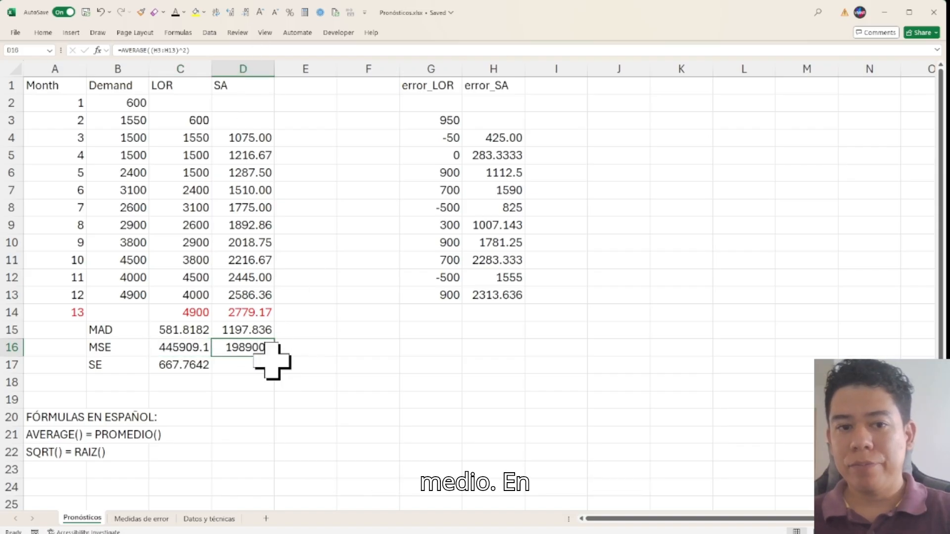
mouse_move(279, 373)
left_mouse_down()
mouse_move(233, 367)
mouse_move(273, 373)
left_mouse_up()
left_click(195, 365)
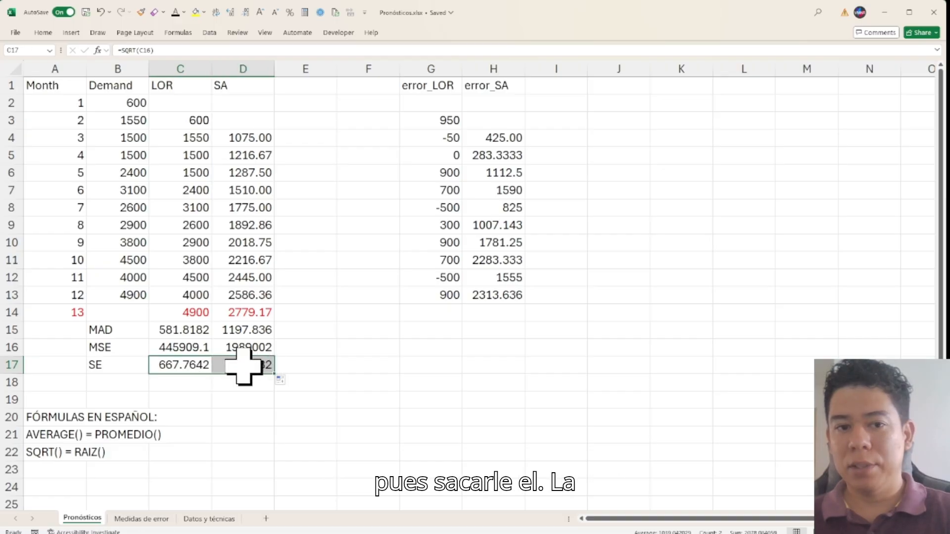
Check that the SE formula in D17 takes the square root of the MSE in D16
left_click(257, 366)
left_click(187, 50)
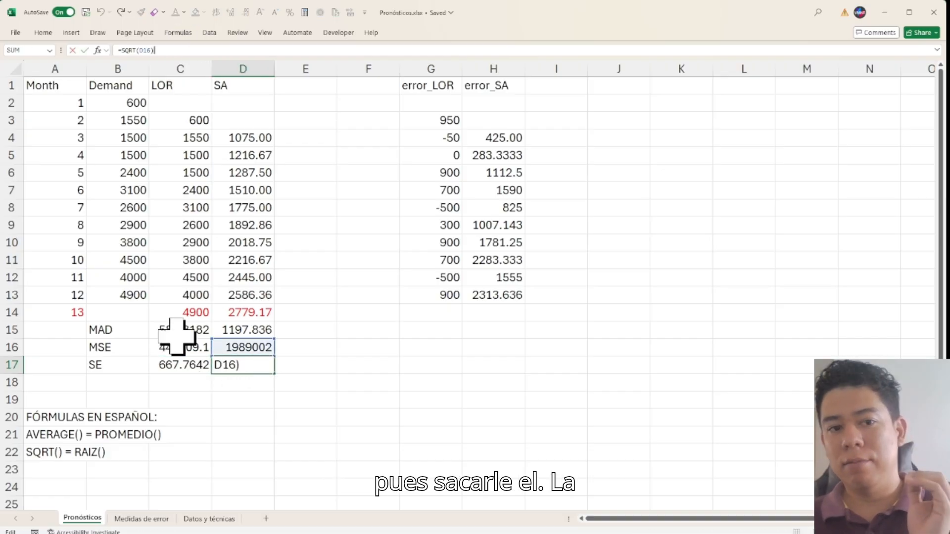
left_click(249, 346)
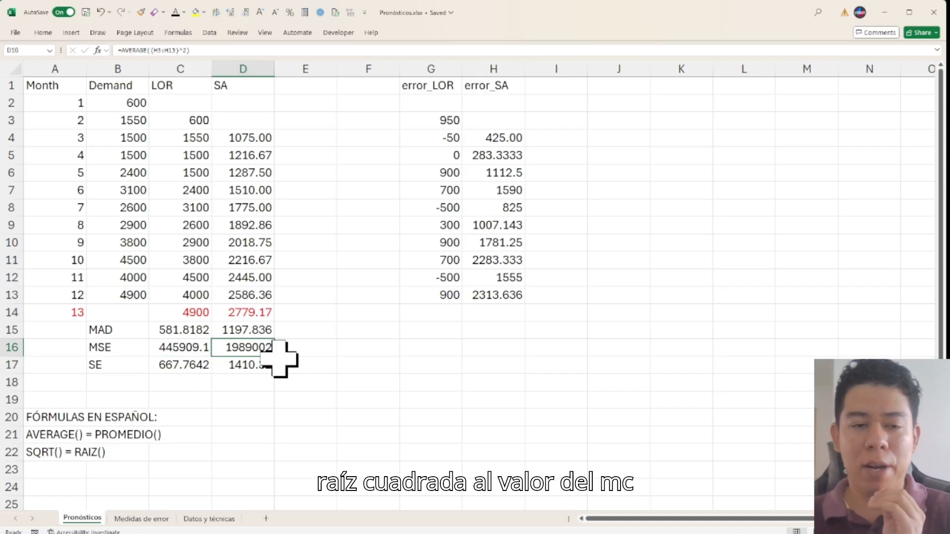
left_click(250, 368)
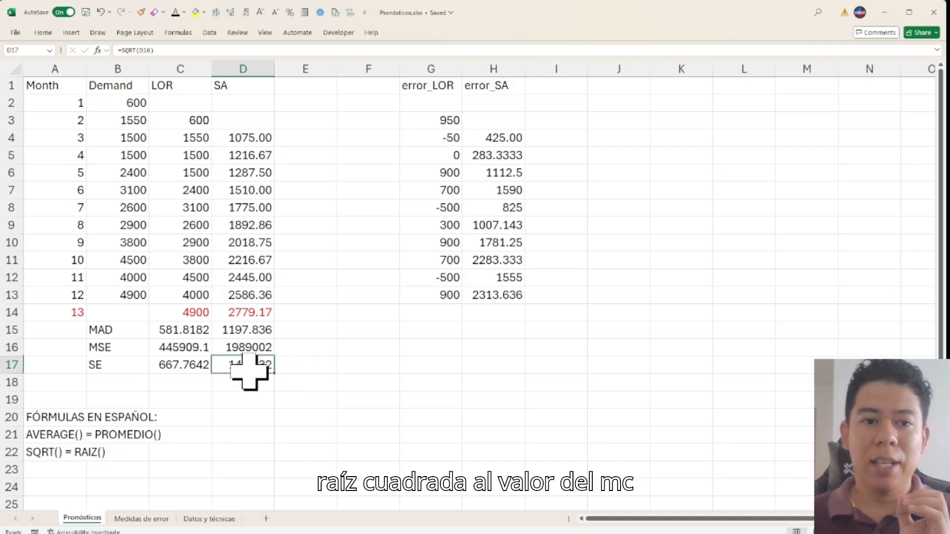
Compare the MAD, MSE and SE of the LOR and SA techniques in columns C and D
left_click(183, 336)
left_click_drag(183, 341, 201, 365)
left_click_drag(233, 333, 239, 364)
left_click_drag(180, 86, 177, 378)
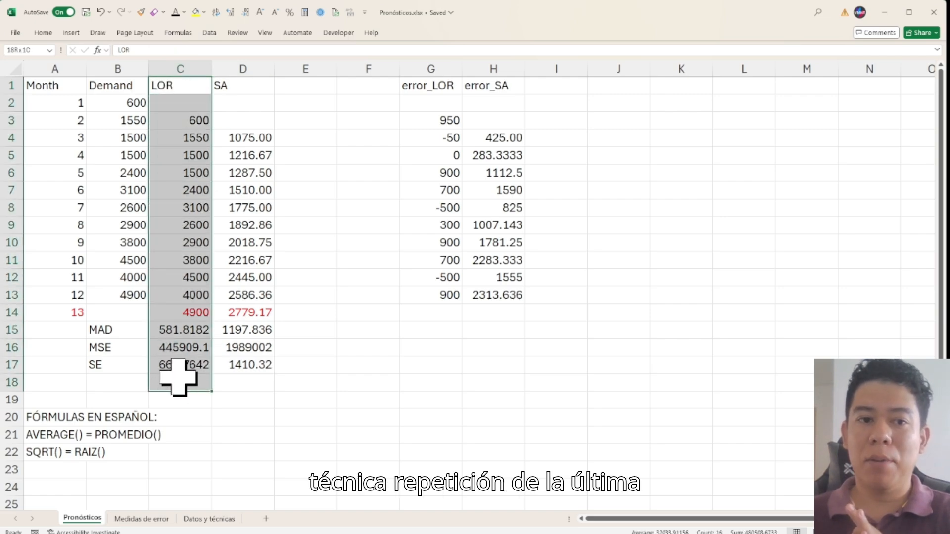
left_click_drag(241, 85, 239, 364)
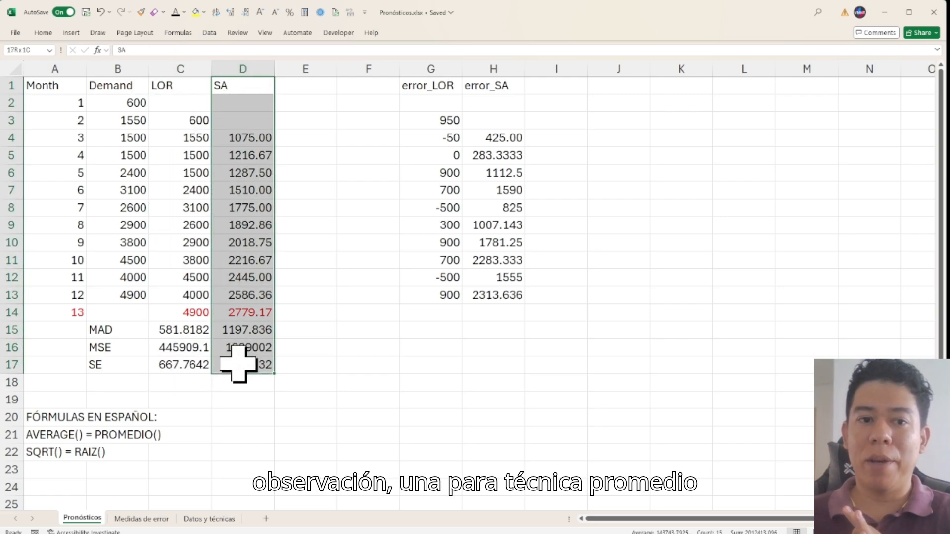
left_click(243, 329)
left_click(181, 329)
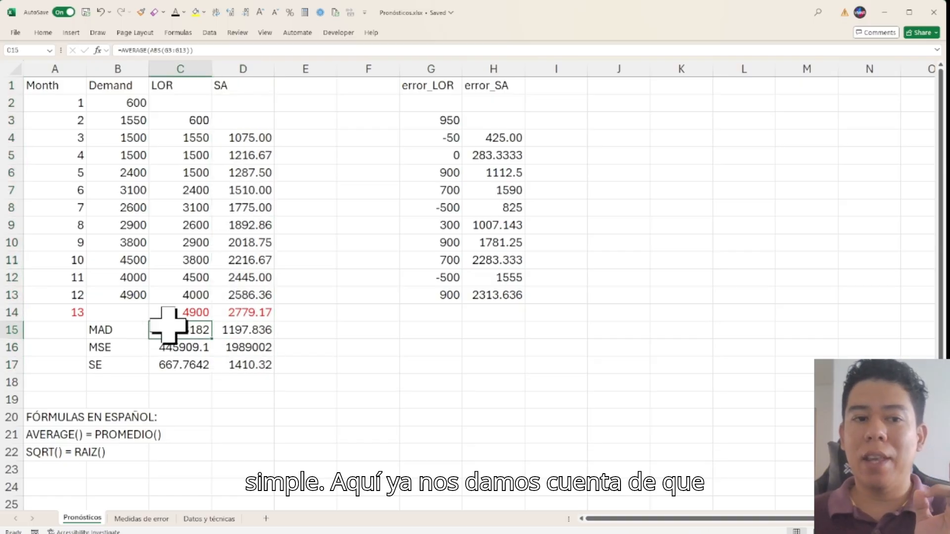
left_click_drag(186, 84, 183, 364)
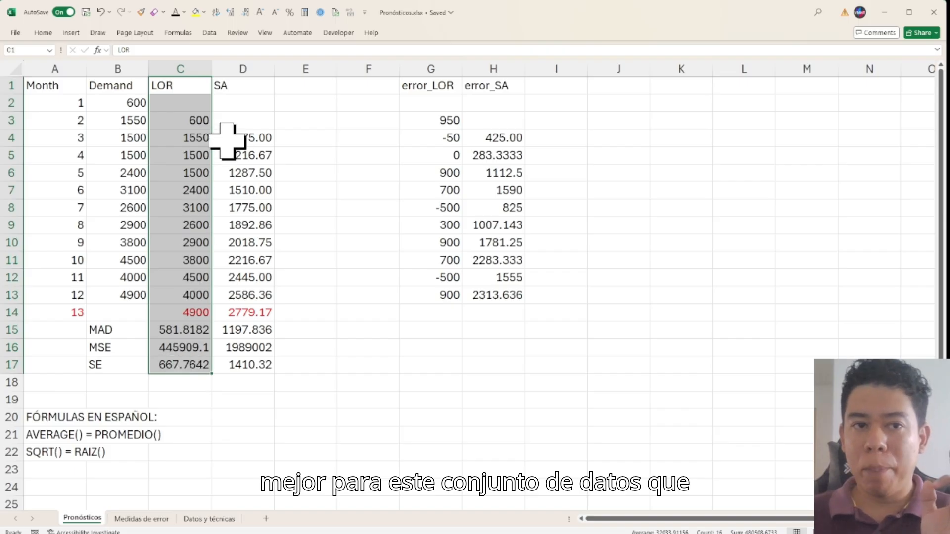
left_click_drag(239, 82, 235, 372)
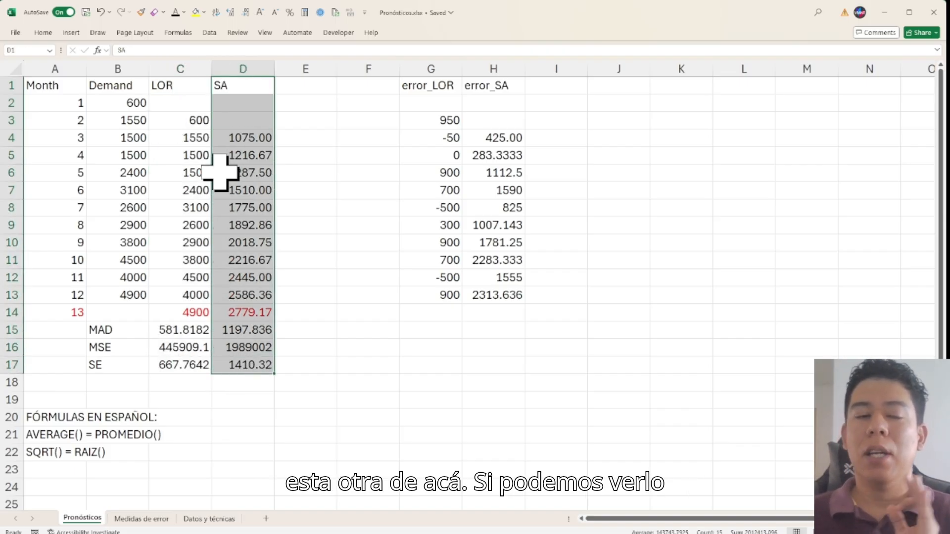
Plot the Month, Demand, LOR and SA data in A1:D14 as a scatter chart with straight lines and markers
left_click(258, 401)
left_click_drag(58, 88, 242, 319)
left_click_drag(58, 87, 253, 312)
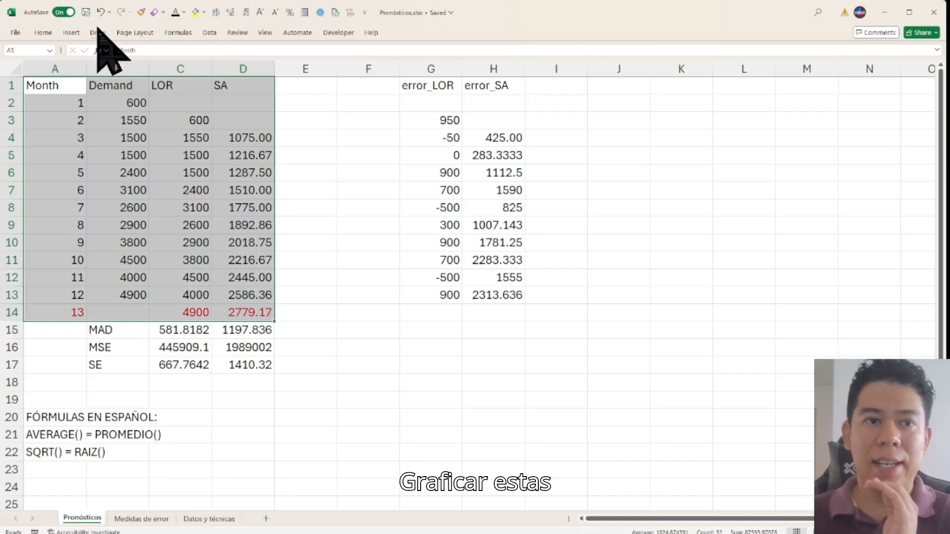
left_click(71, 32)
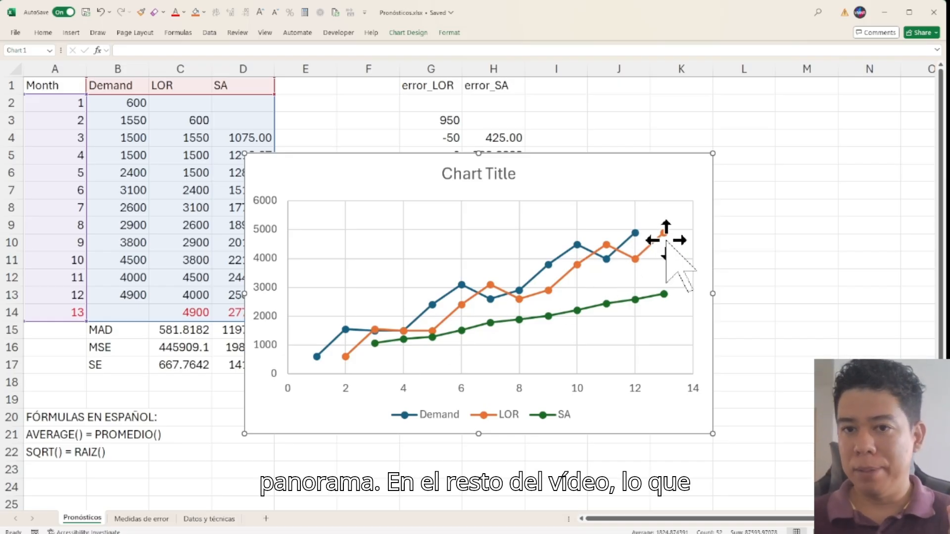
left_click(800, 253)
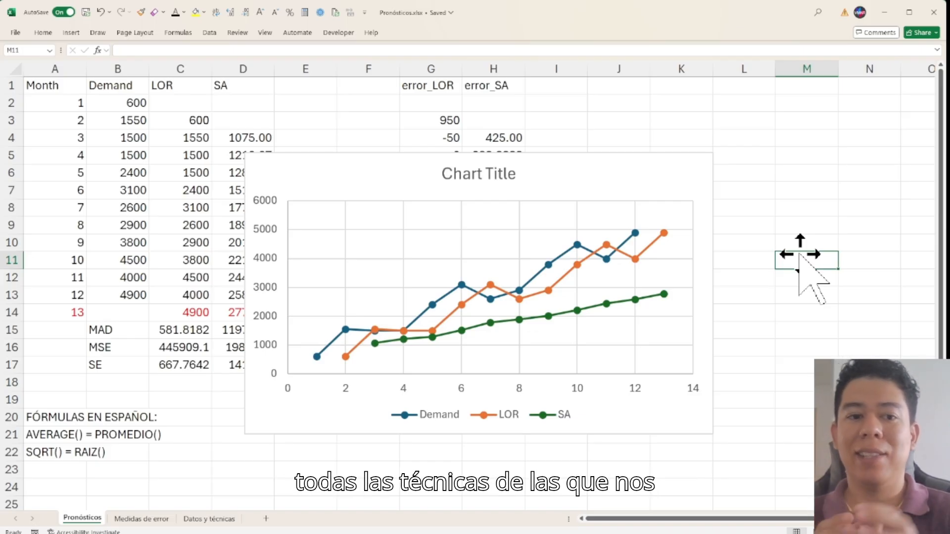
Review the technique list on the Datos y técnicas sheet, and delete the chart from the Pronósticos sheet
left_click(210, 519)
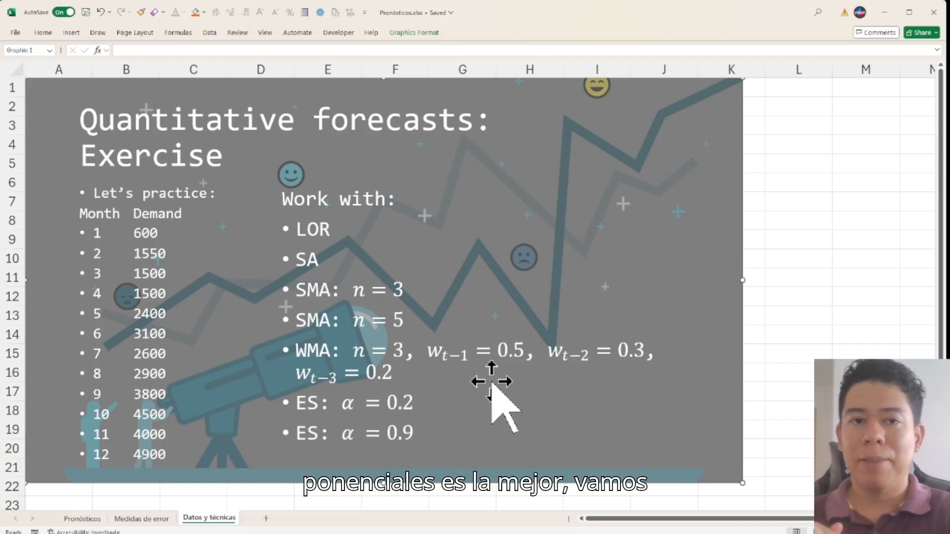
left_click(89, 518)
left_click(439, 155)
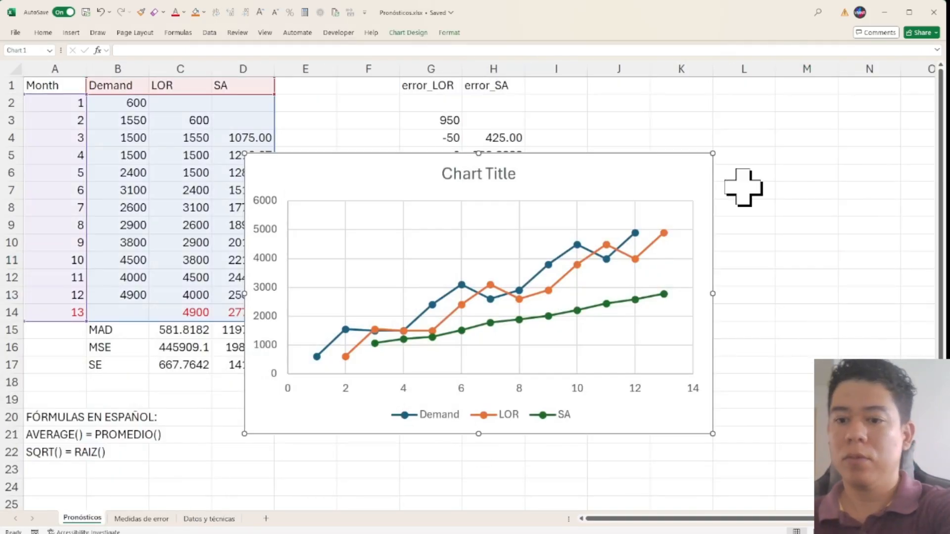
key("Delete")
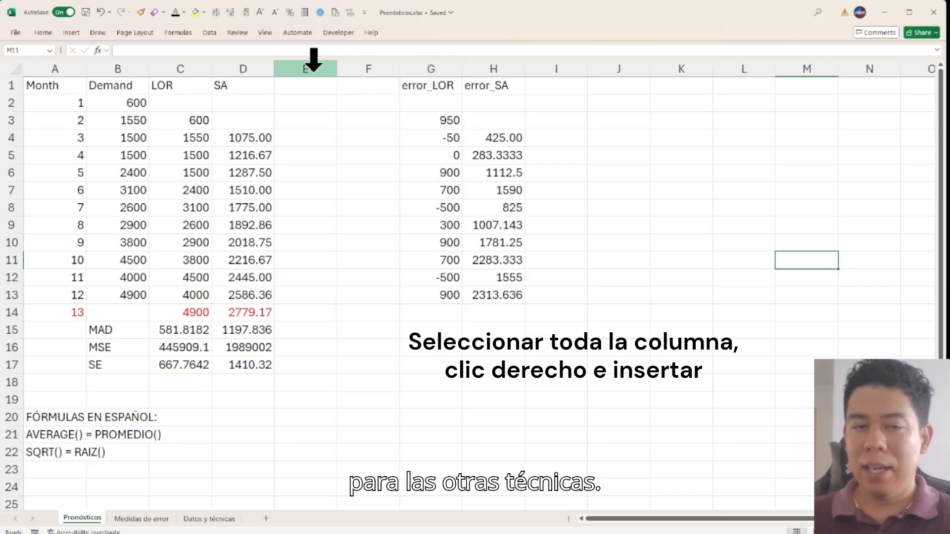
Insert four blank columns before error_LOR in Pronósticos, and enter the headers SMA n=3 and SMA n=5 in E1 and F1
left_click(381, 69)
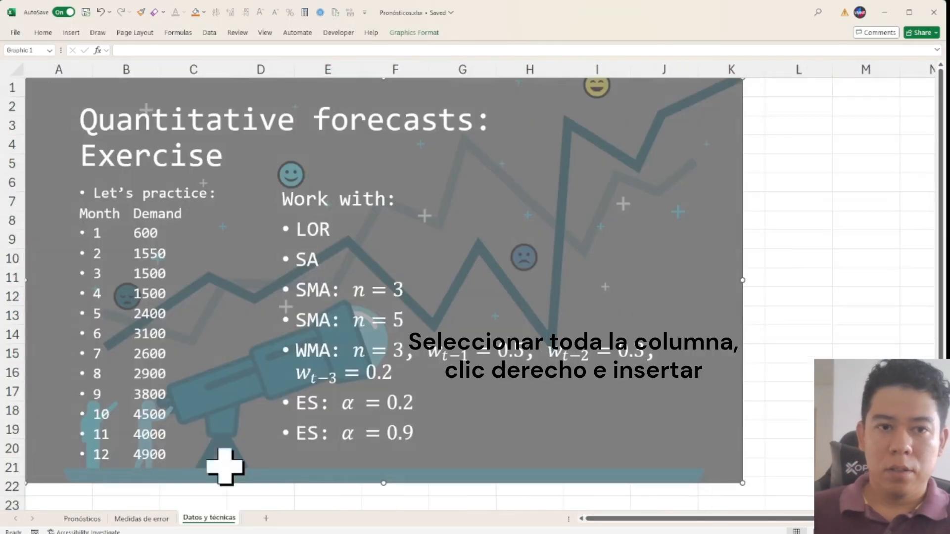
left_click(69, 518)
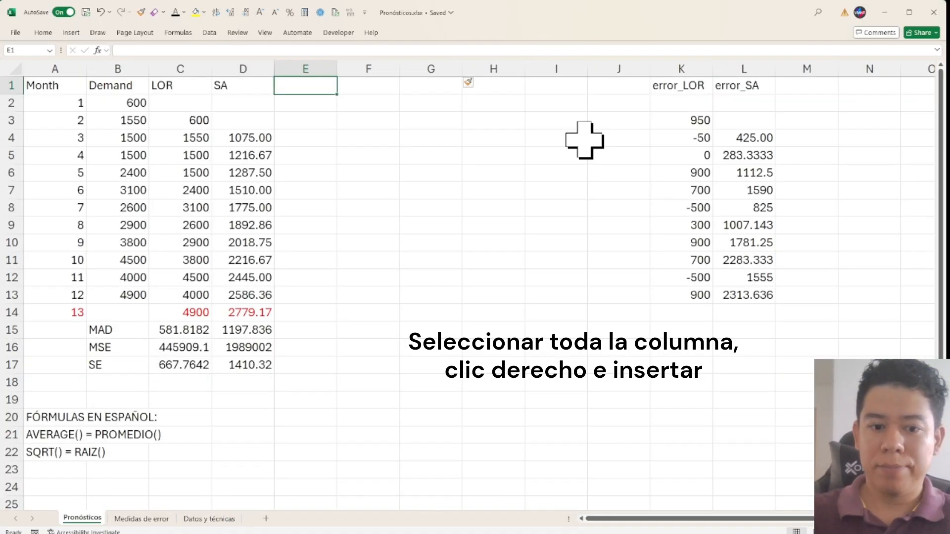
key("Right")
type("SMA n=4")
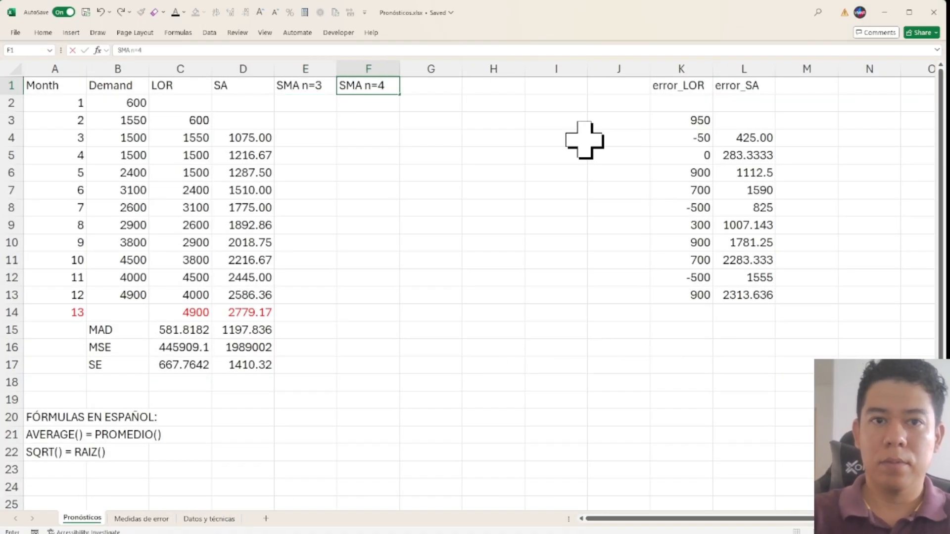
key("BackSpace")
type("5")
Enter the headers WMA n=3 and ES \alpha=0.2 in G1 and H1
key("Right")
key("Right")
type("E")
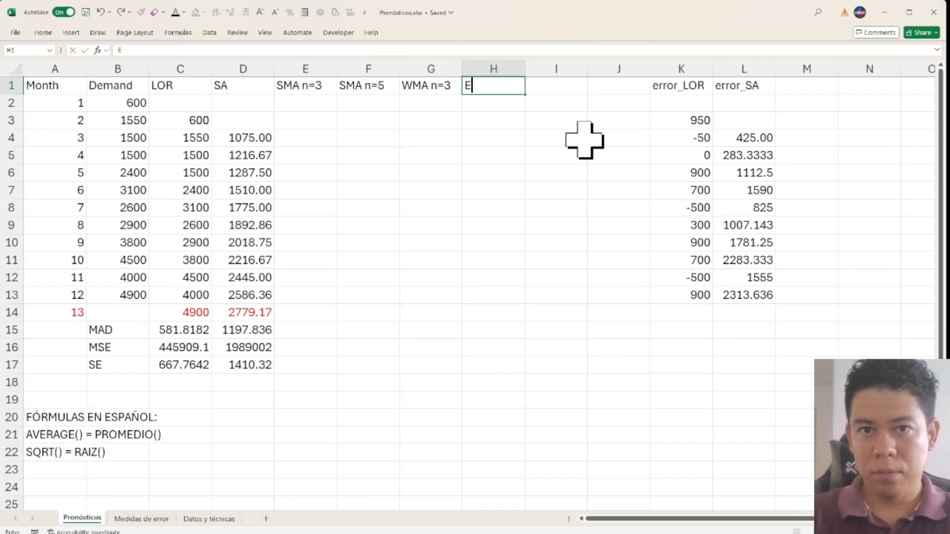
type("S \\alpha=")
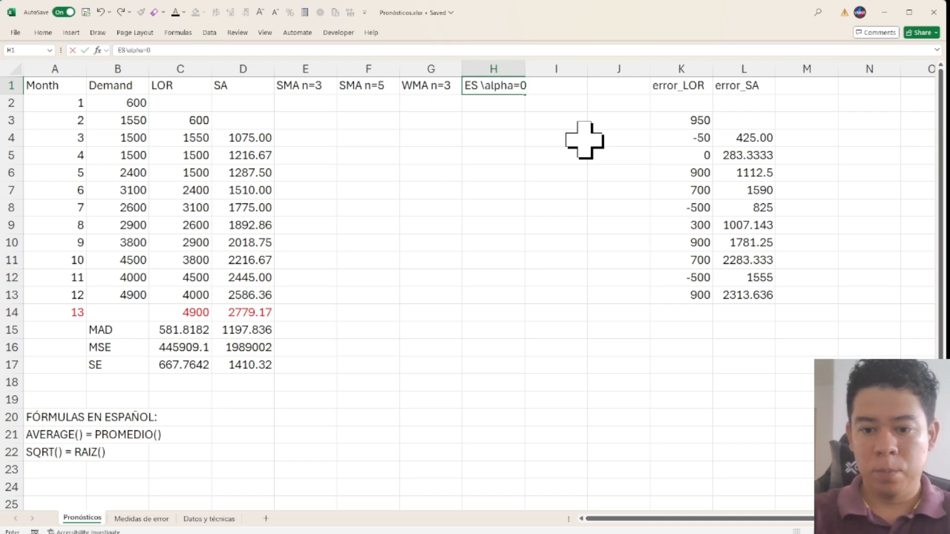
type("0.2")
key("Right")
Fill the H1 header into I1 as ES \alpha=0.3, and fit the widths of columns H and I to their text
left_click(515, 89)
left_click_drag(525, 94, 568, 94)
double_click(525, 66)
double_click(601, 65)
left_click(525, 89)
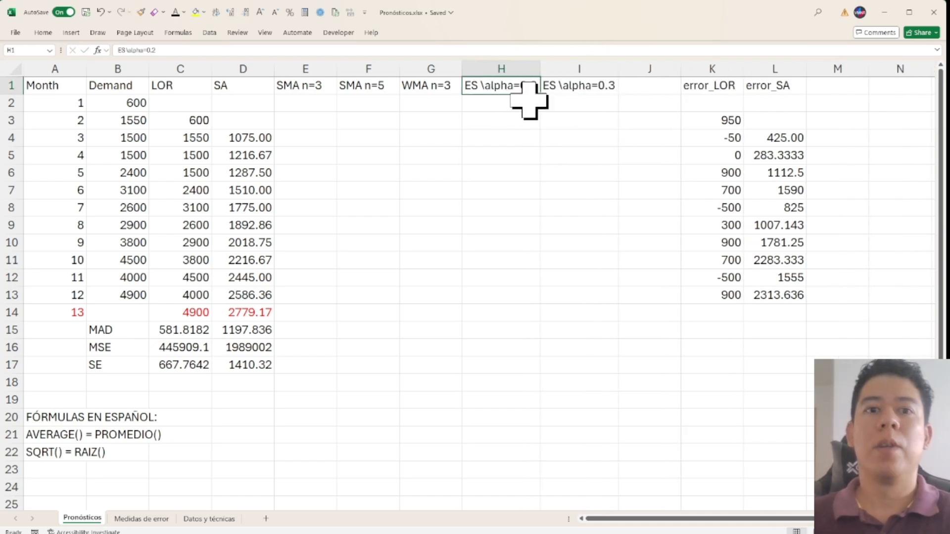
Enter the month 13 SMA n=3 forecast in E14 as =AVERAGE(B11:B13), using the last three demand values
left_click(293, 89)
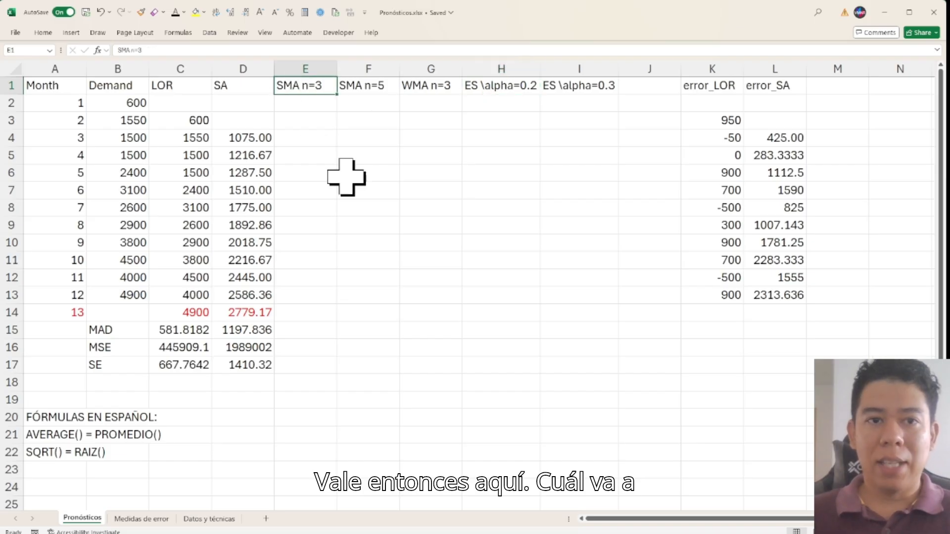
left_click(300, 318)
type("=")
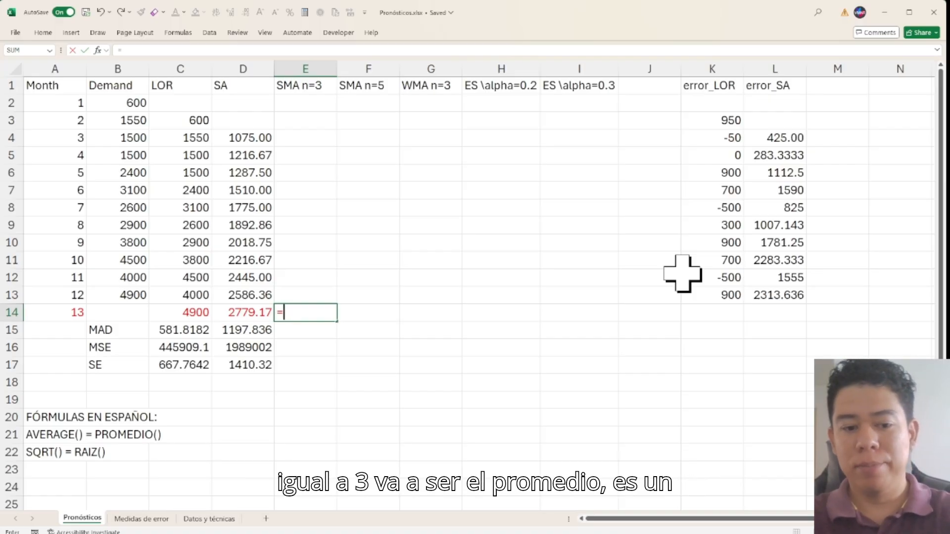
type("AVERAGE(")
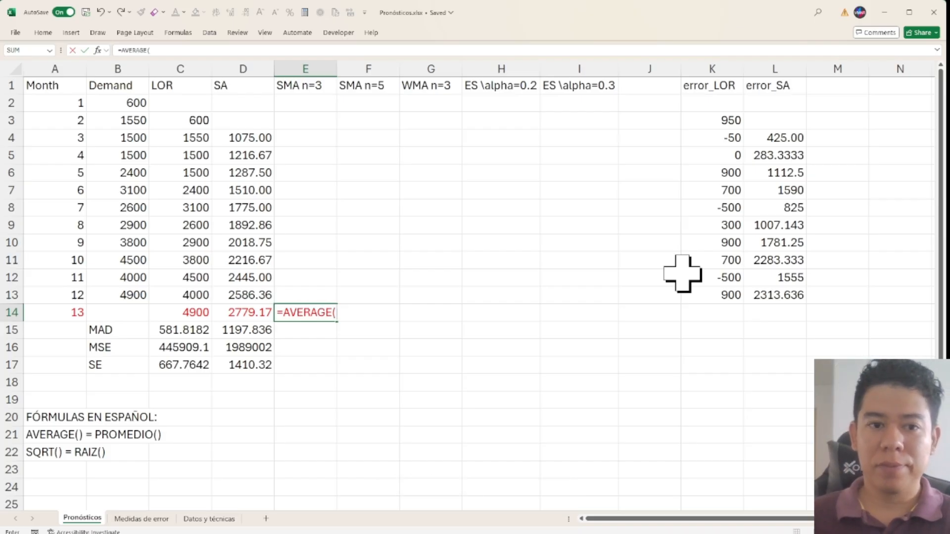
left_click_drag(128, 295, 125, 268)
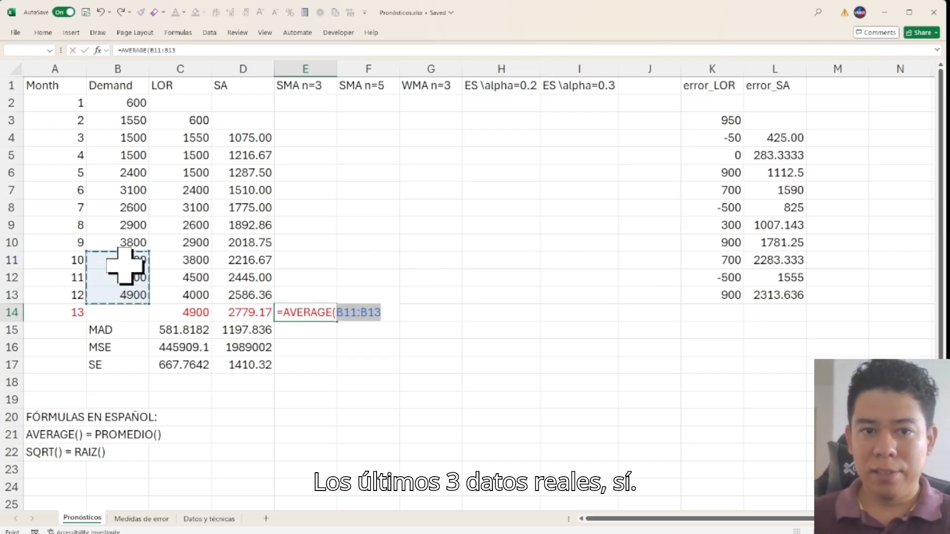
type(")")
key("Return")
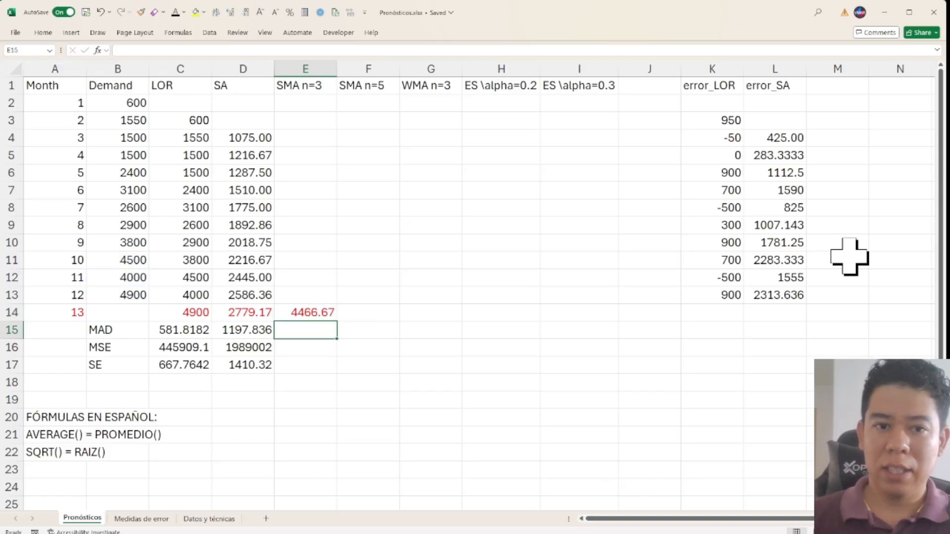
Examine the E14 forecast and the MAD, MSE and SE rows, and check which months have three previous demand values for SMA n=3
left_click(309, 313)
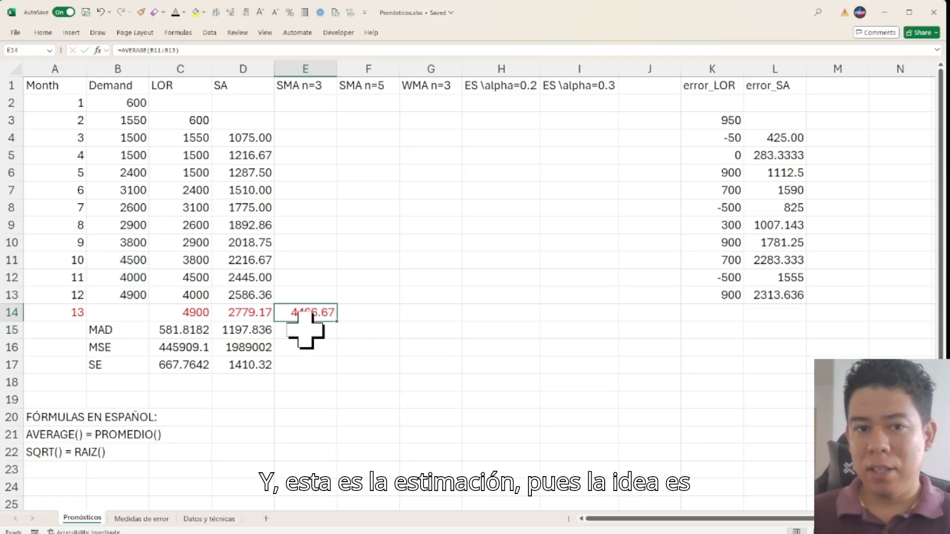
left_click_drag(292, 336, 303, 372)
left_click_drag(112, 331, 105, 367)
left_click(314, 316)
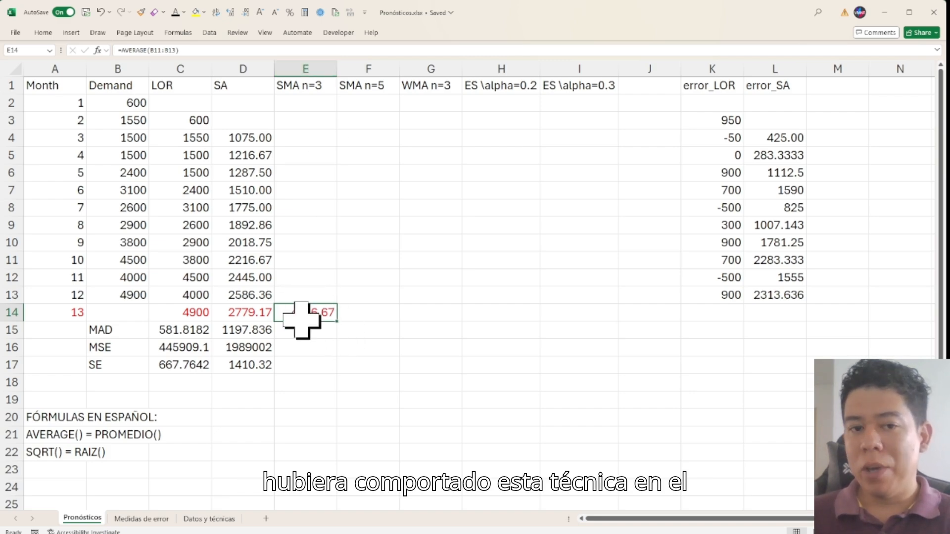
left_click(300, 85)
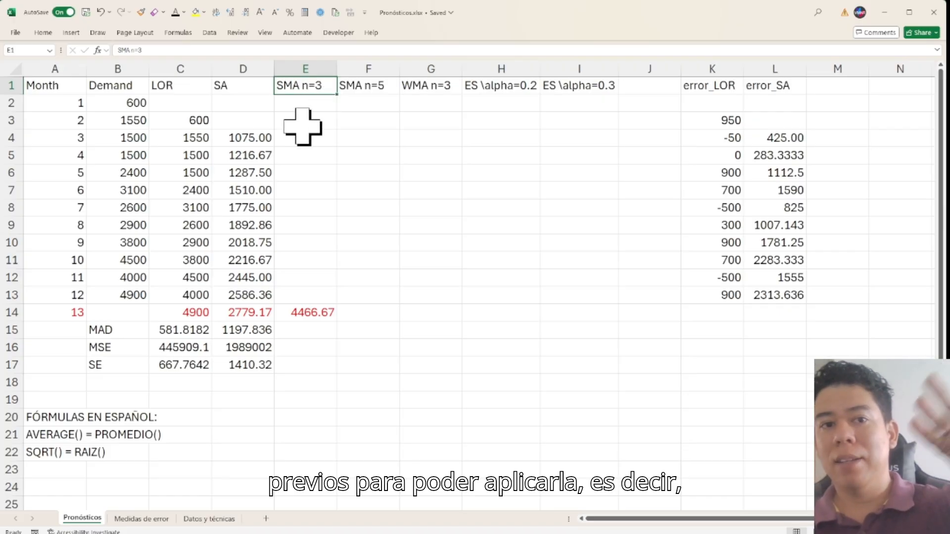
left_click(302, 104)
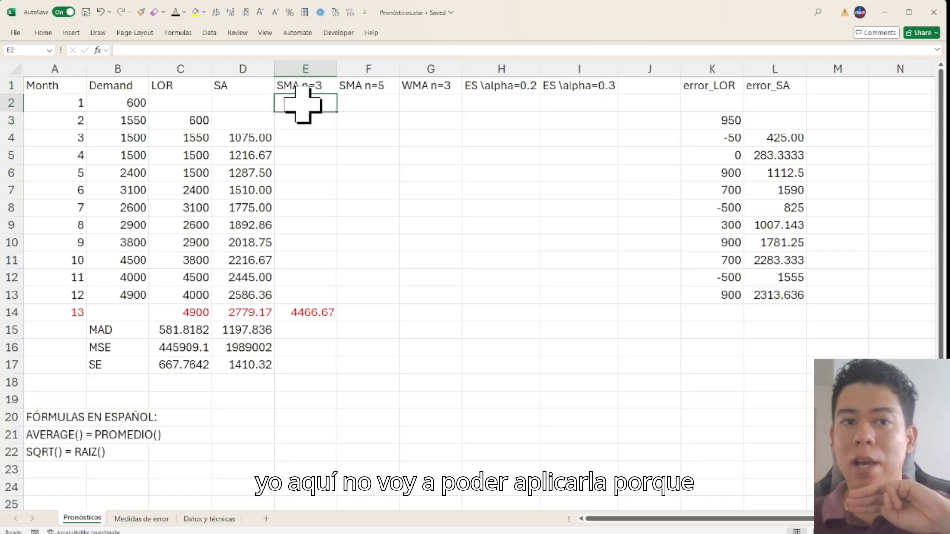
left_click(113, 85)
left_click(298, 117)
left_click(135, 102)
left_click(308, 138)
left_click_drag(129, 123, 131, 103)
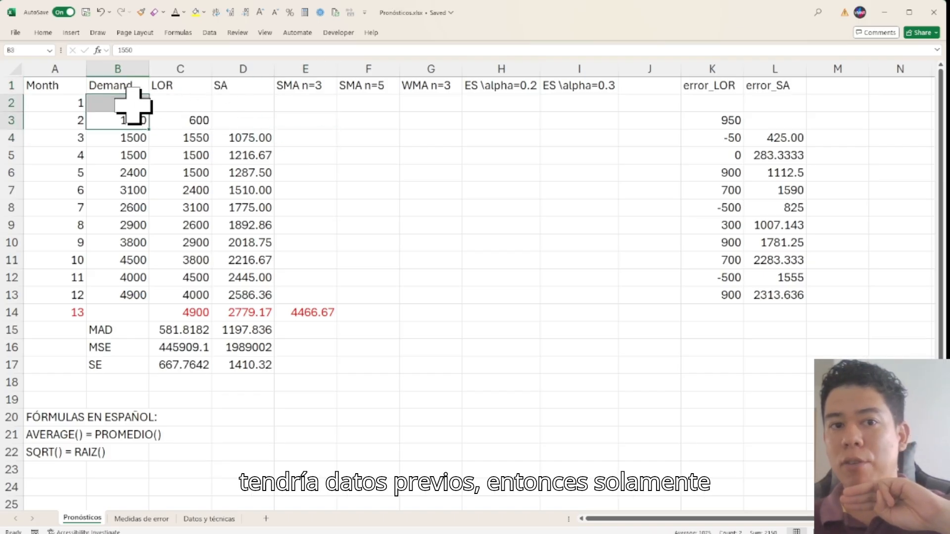
left_click(306, 170)
left_click_drag(307, 153, 312, 297)
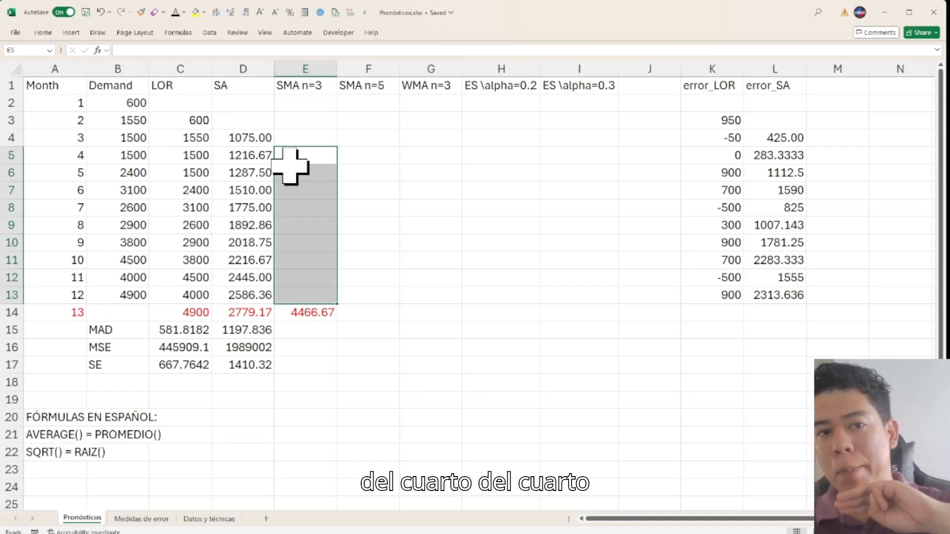
Enter the month 4 SMA n=3 forecast in E5 as =AVERAGE(B2:B4), and fill it down to E13
left_click(307, 155)
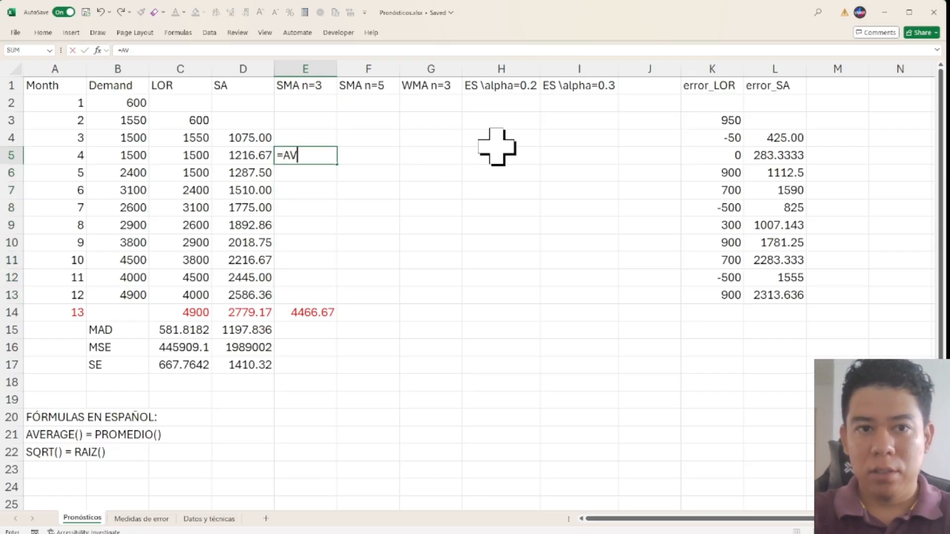
key("Left")
key("Left")
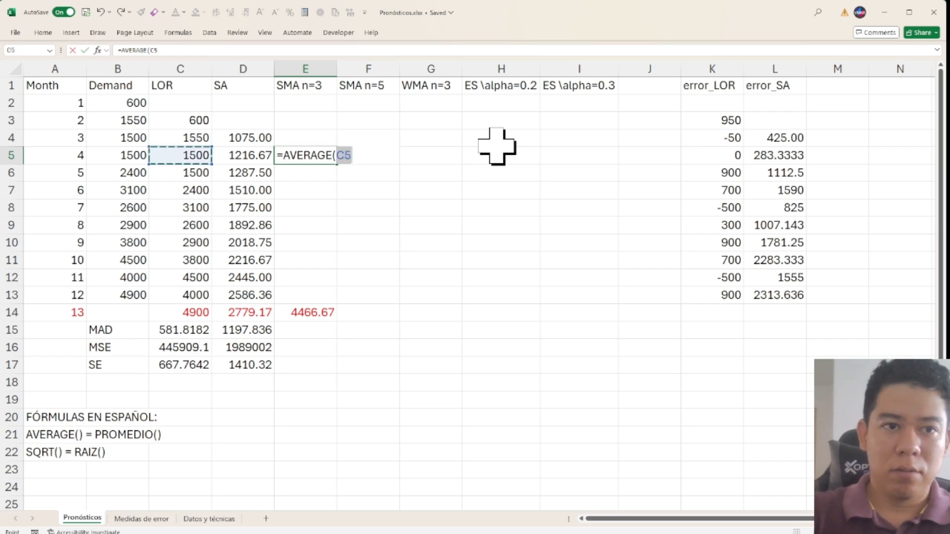
key("Up")
key("Left")
key("shift+Up")
key("shift+Up")
key("Return")
left_click(317, 156)
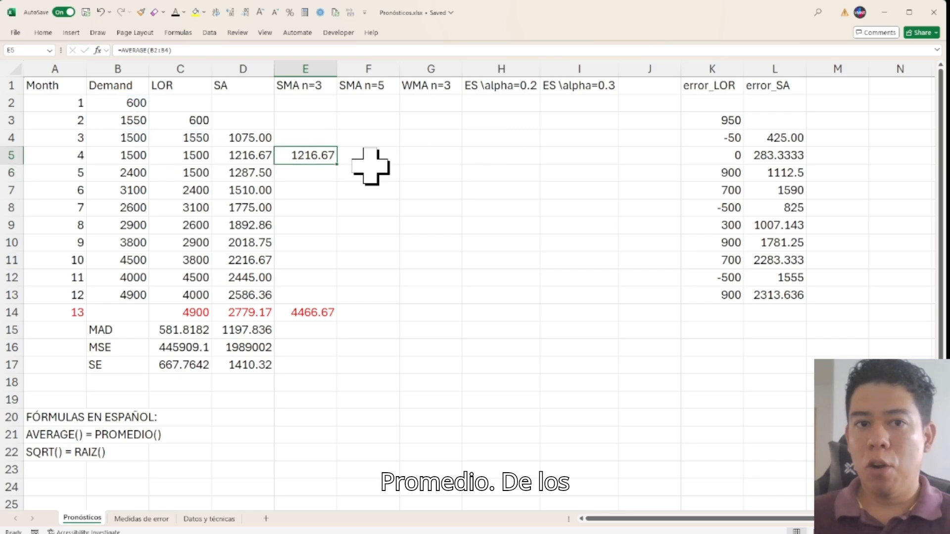
left_click_drag(341, 167, 350, 303)
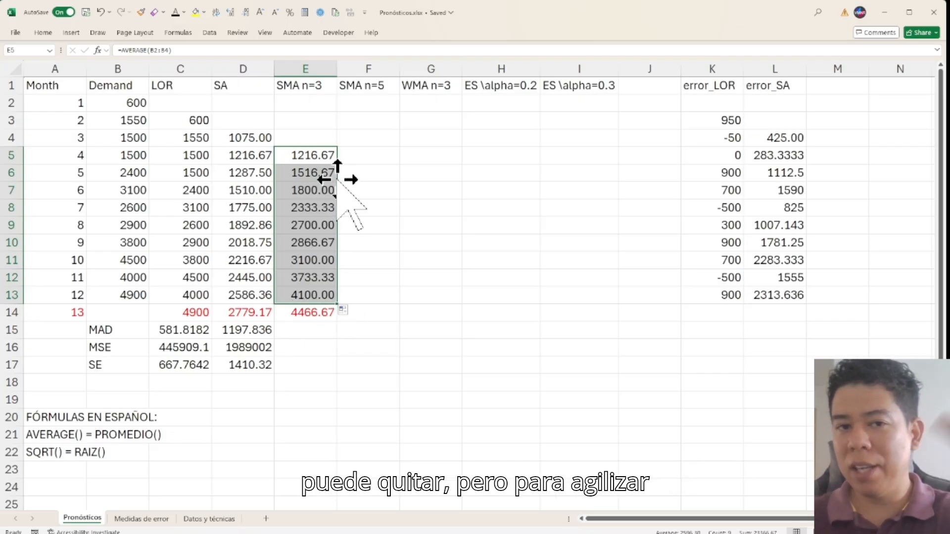
Examine the demand and SMA n=3 forecast ranges for months 4 to 12, and the auxiliary error columns for LOR and SA
left_click(308, 310)
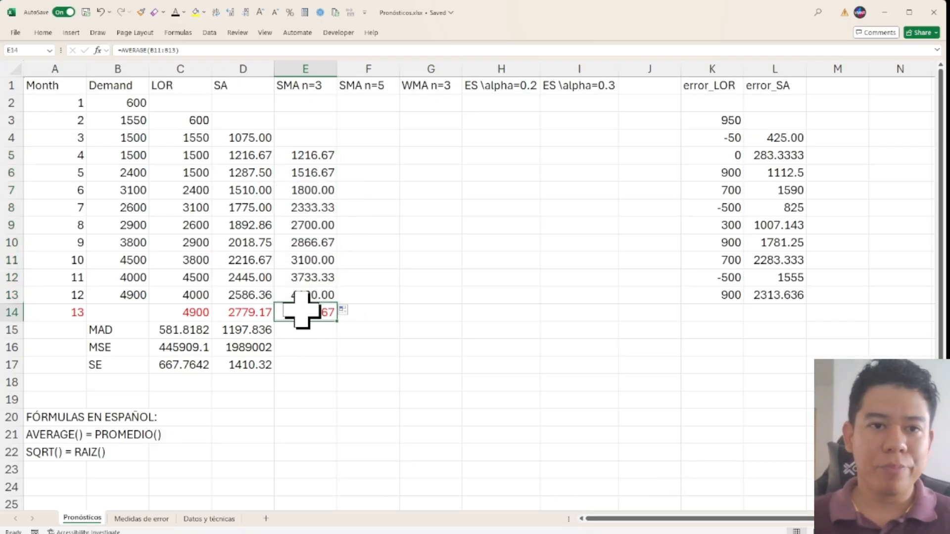
left_click_drag(314, 158, 308, 291)
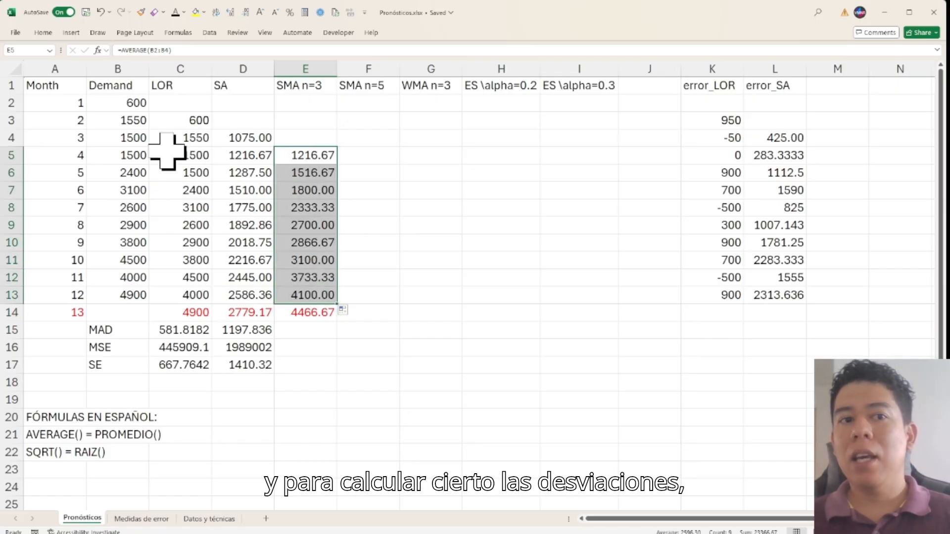
left_click(119, 153)
left_click_drag(119, 153, 311, 155)
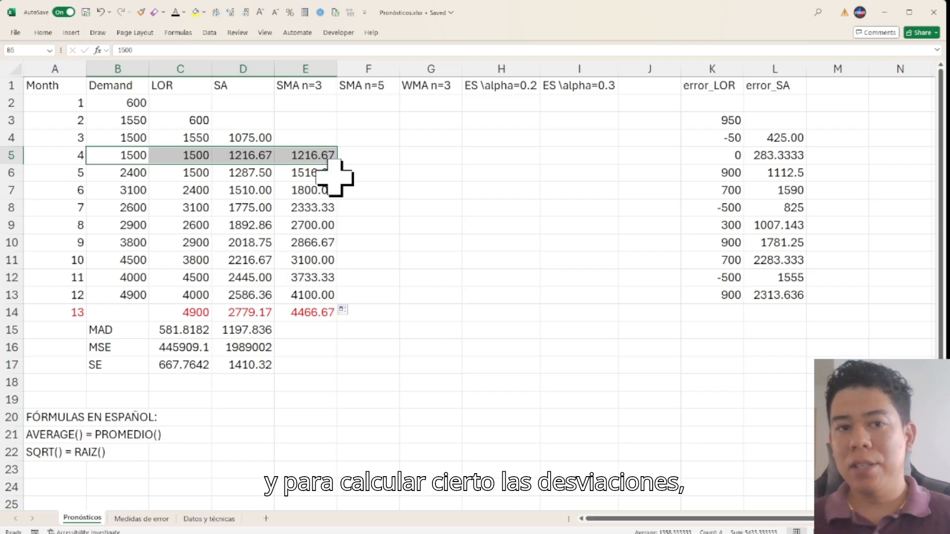
left_click_drag(115, 155, 119, 299)
left_click_drag(308, 157, 307, 292)
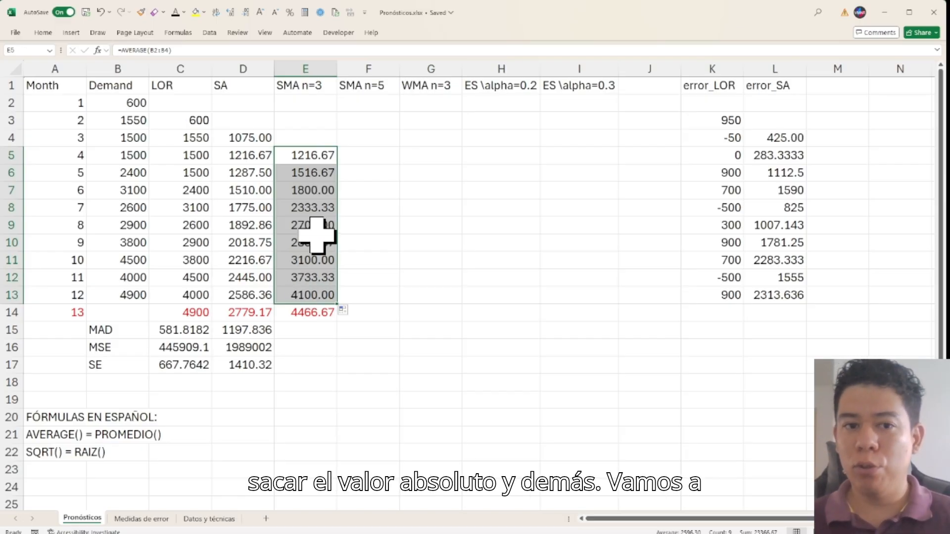
left_click(298, 328)
left_click_drag(700, 69, 788, 65)
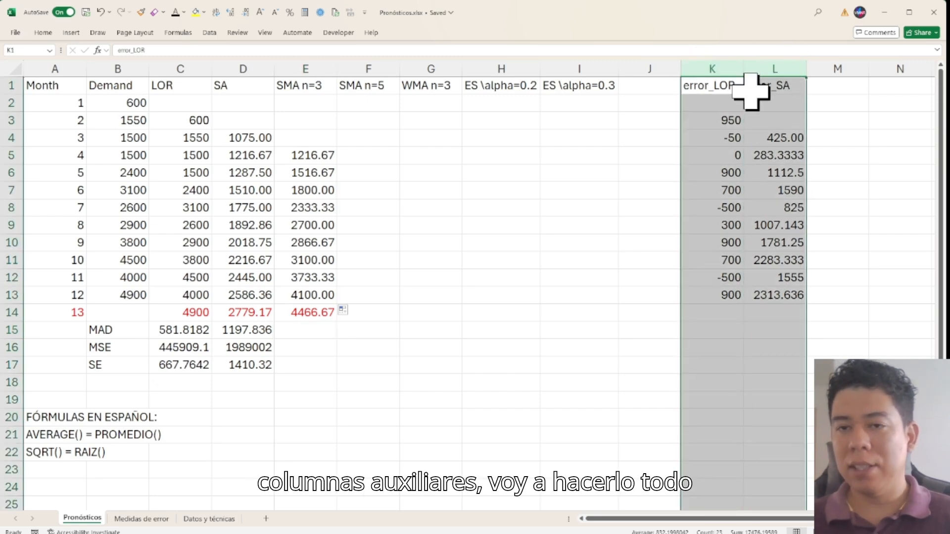
Enter the SMA n=3 MAD in E15 as =AVERAGE(ABS(B5:B13-E5:E13)), and check it against the forecast columns
left_click(306, 328)
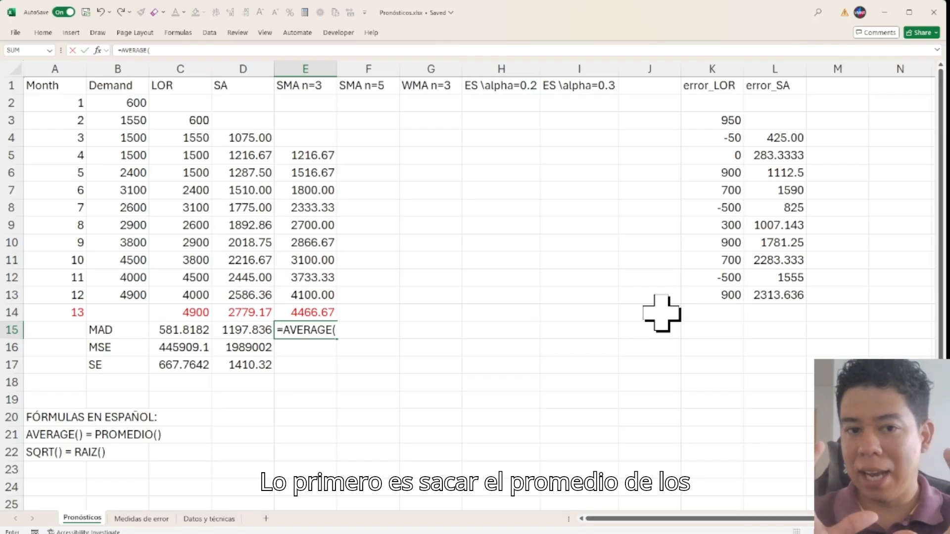
type("=AVERAGE(ab")
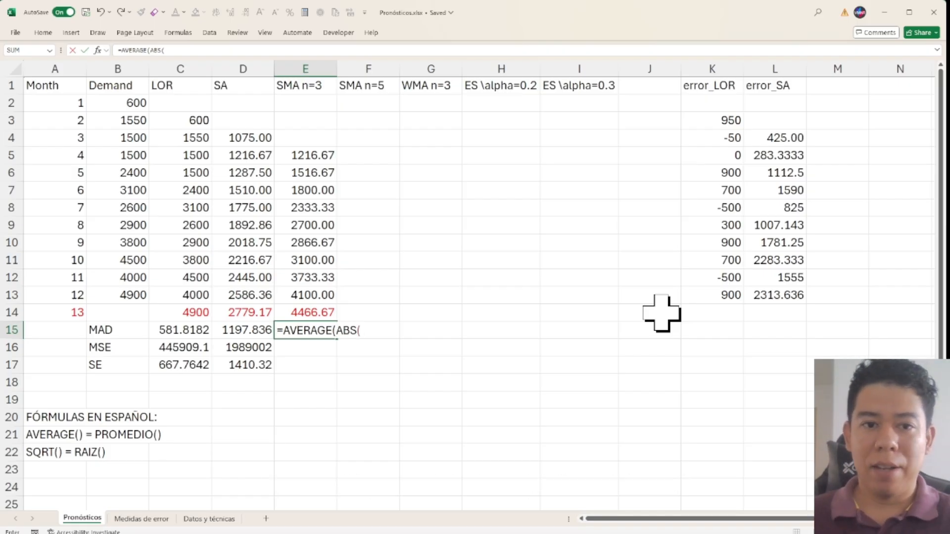
left_click_drag(127, 154, 133, 292)
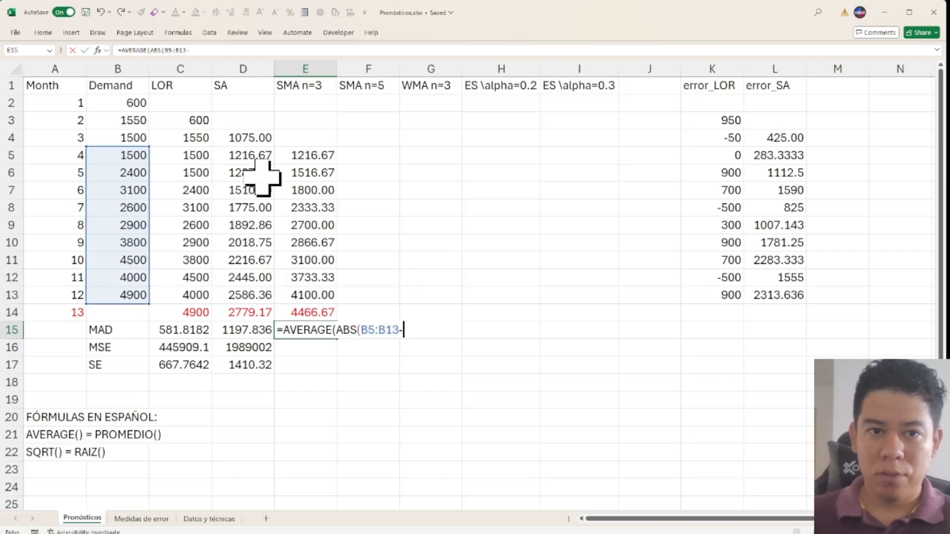
left_click_drag(307, 157, 303, 301)
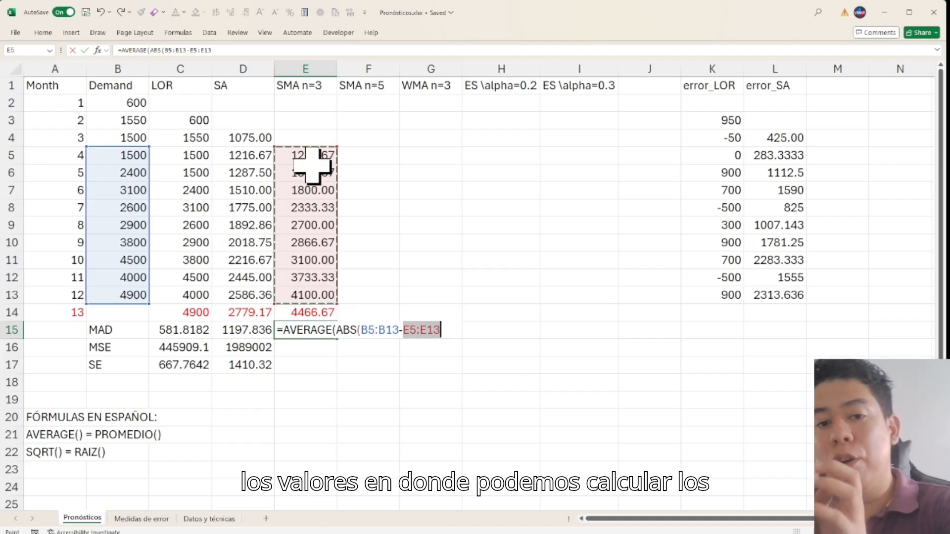
type(")")
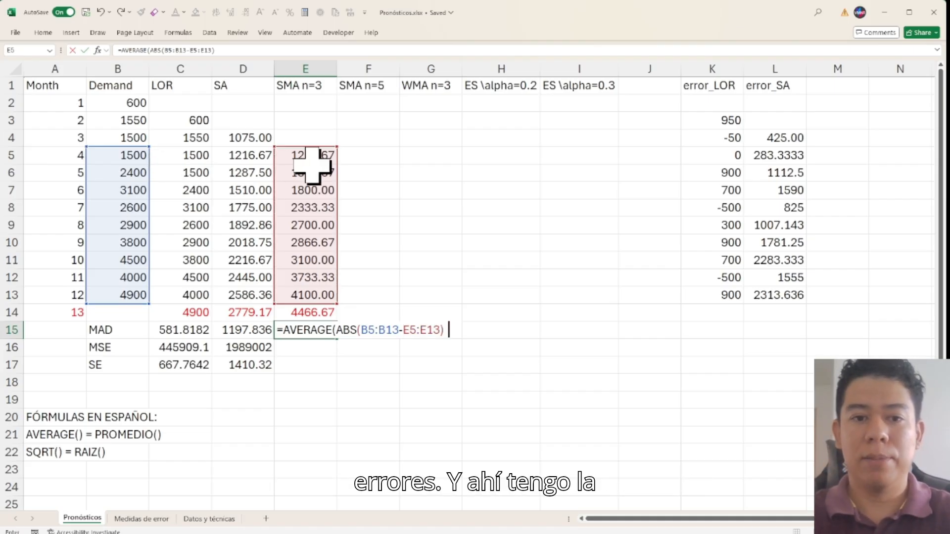
type(")")
key("Return")
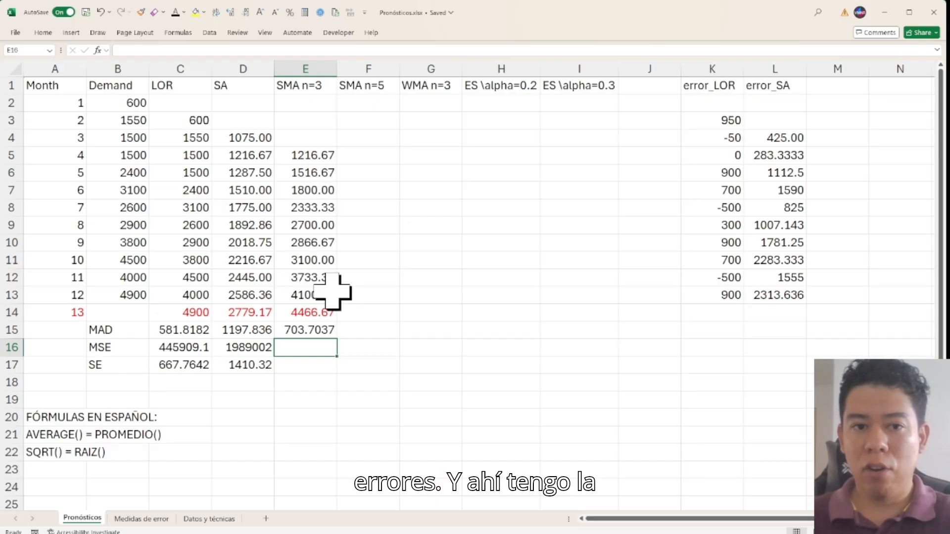
left_click(323, 330)
left_click_drag(318, 153, 318, 312)
left_click_drag(186, 120, 198, 301)
left_click(318, 337)
Enter the SMA n=3 MSE in E16 as =AVERAGE((B5:B13-E5:E13)^2)
left_click(307, 349)
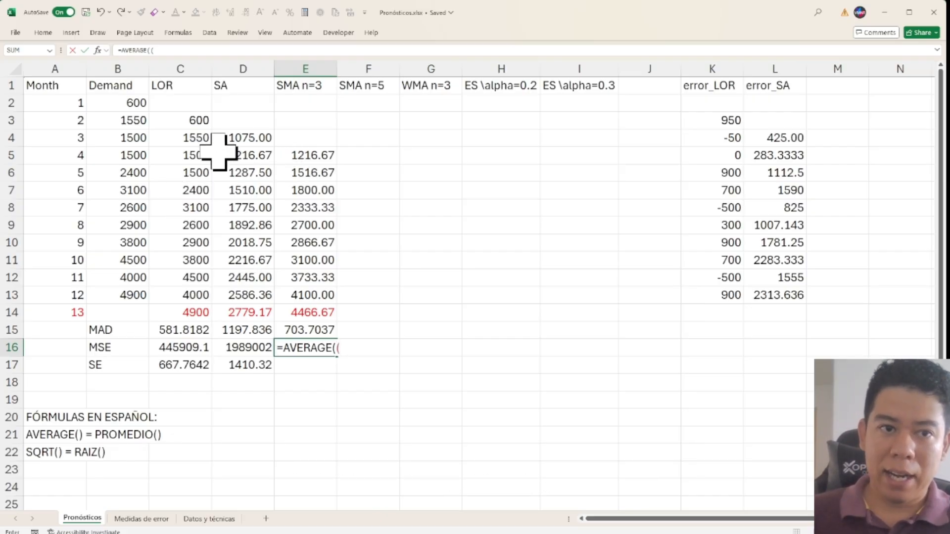
left_click_drag(131, 151, 121, 302)
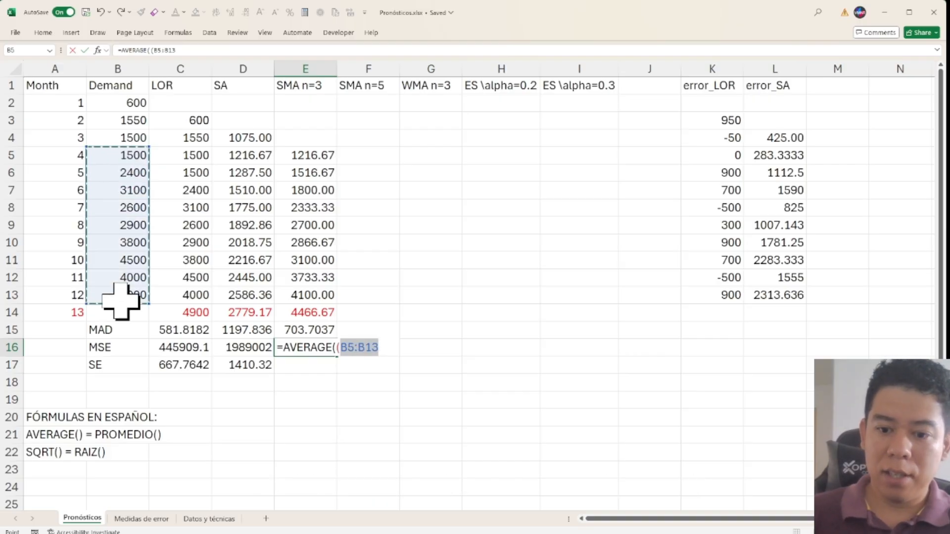
type("-")
left_click_drag(296, 156, 318, 309)
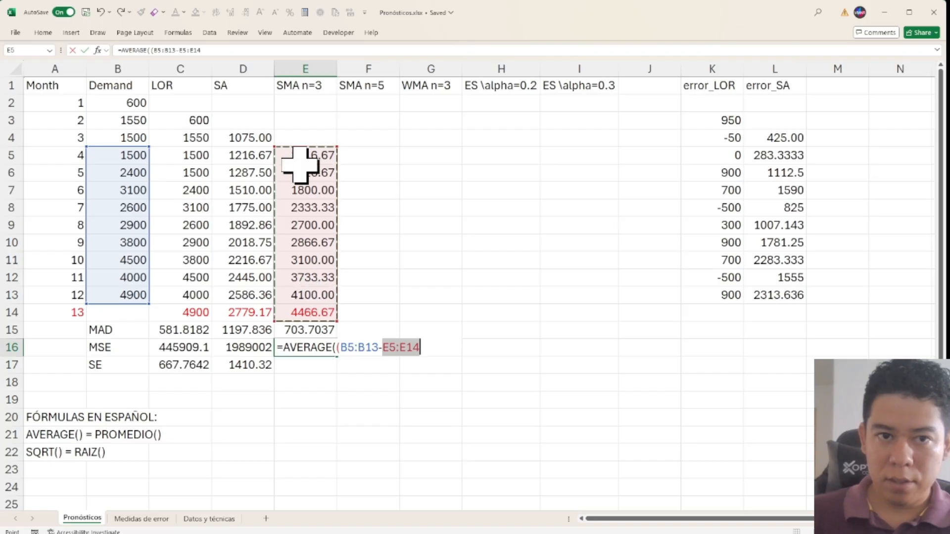
left_click_drag(309, 156, 310, 292)
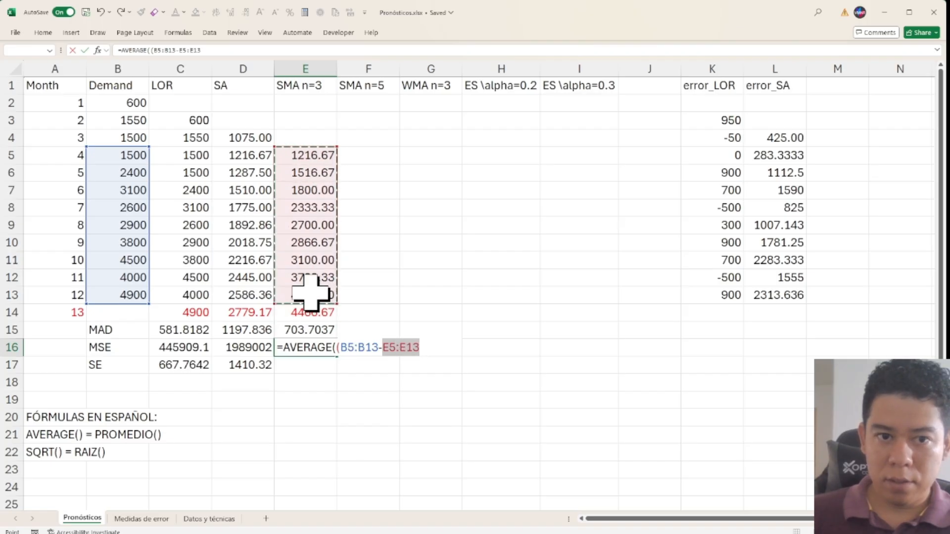
type(")^2")
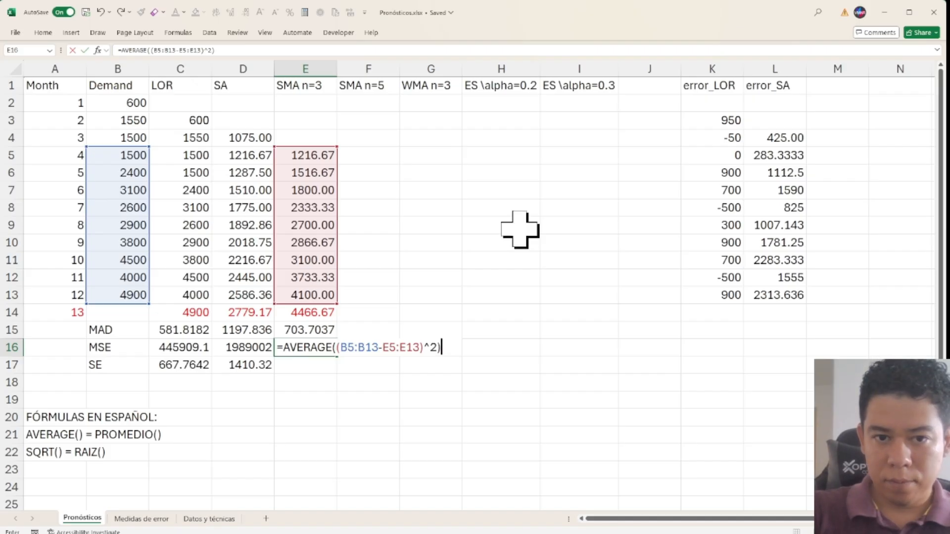
key("Return")
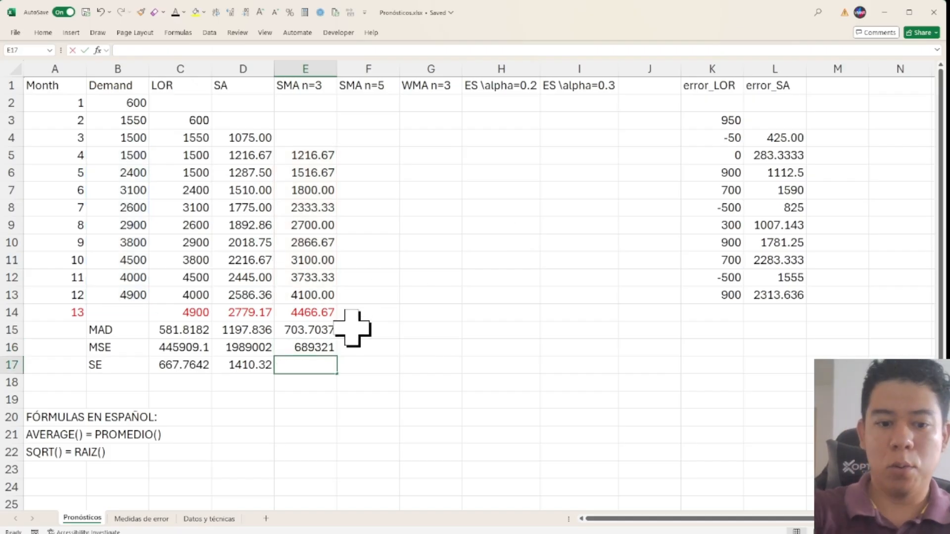
Enter the SMA n=3 SE in E17 as the square root of E16, and compare the three error measures with the LOR column
type("=sq")
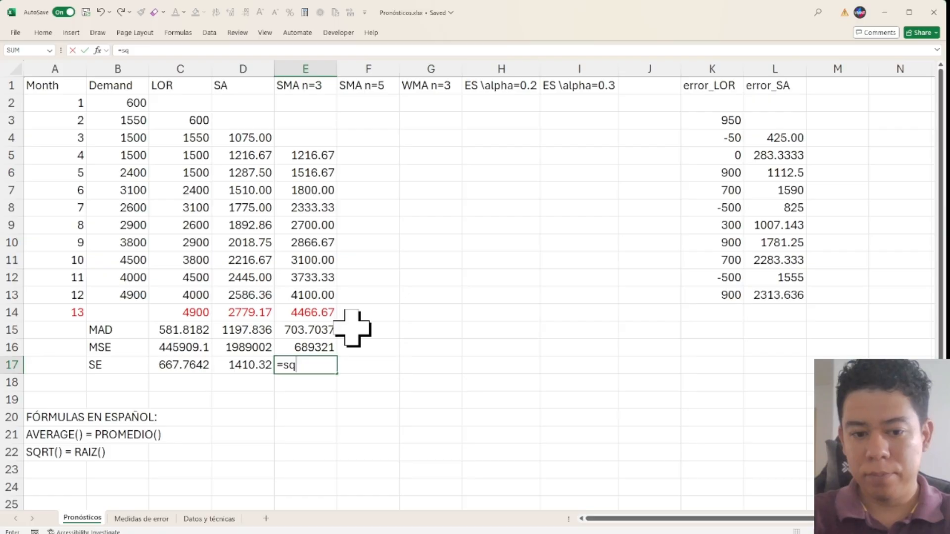
key("Up")
key("Return")
type(")")
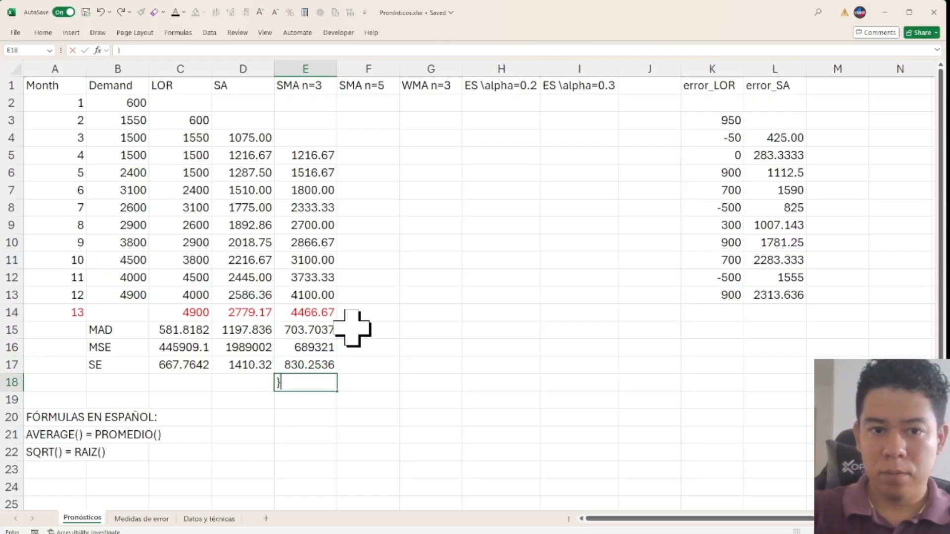
left_click(317, 349)
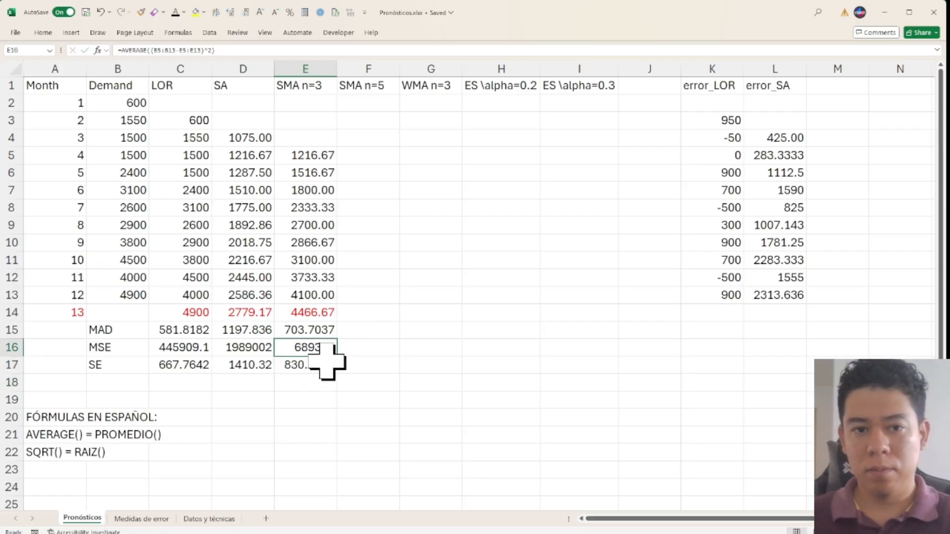
left_click_drag(307, 329, 311, 364)
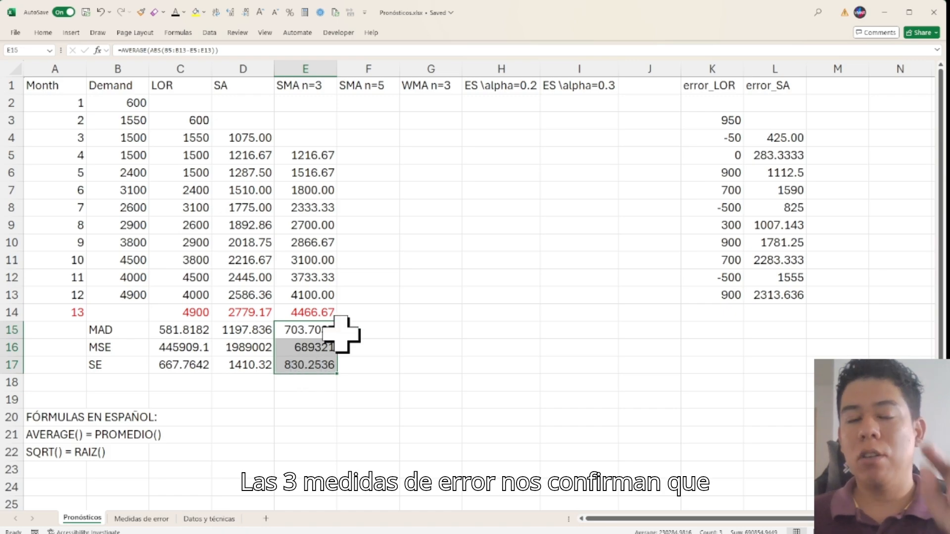
left_click_drag(294, 90, 314, 307)
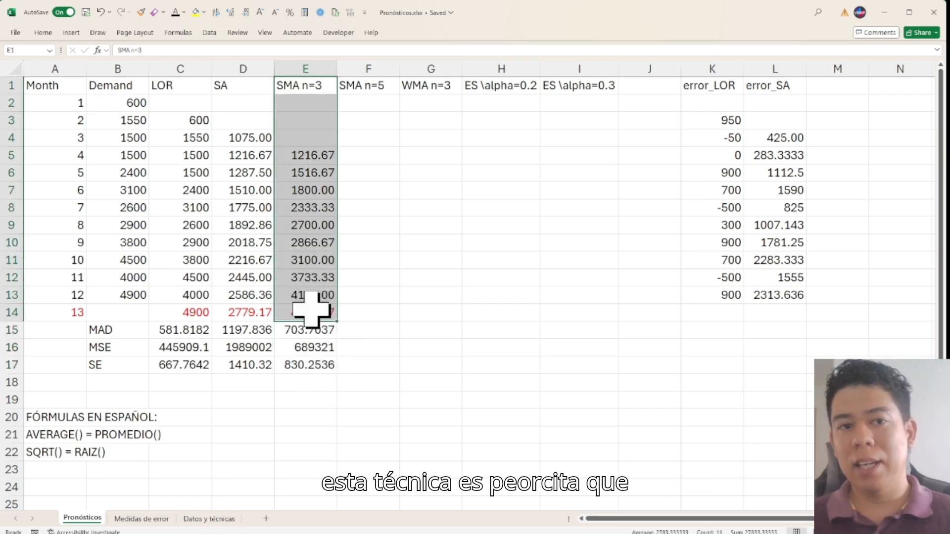
left_click_drag(185, 84, 192, 297)
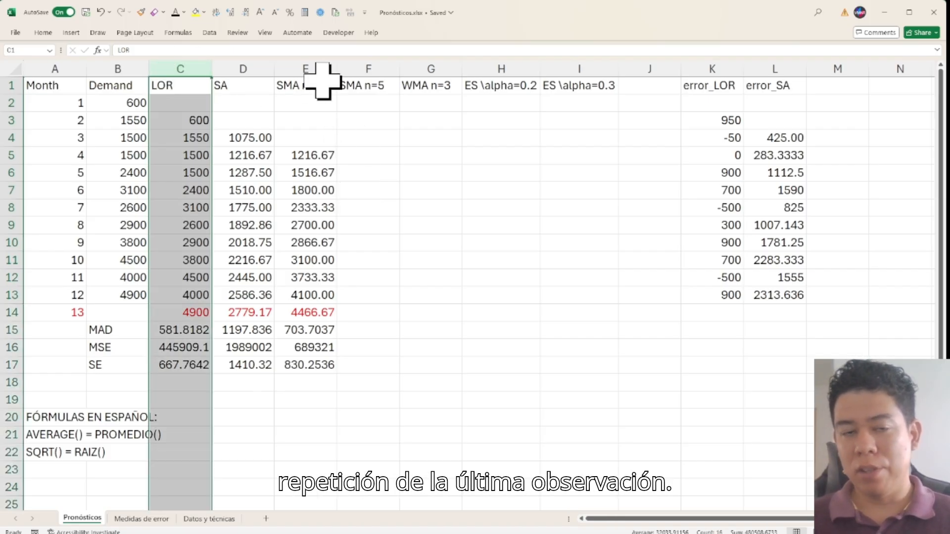
Enter the month 6 SMA n=5 forecast in F7 as =AVERAGE(B2:B6), using the first five demand values
left_click(363, 154)
left_click(362, 84)
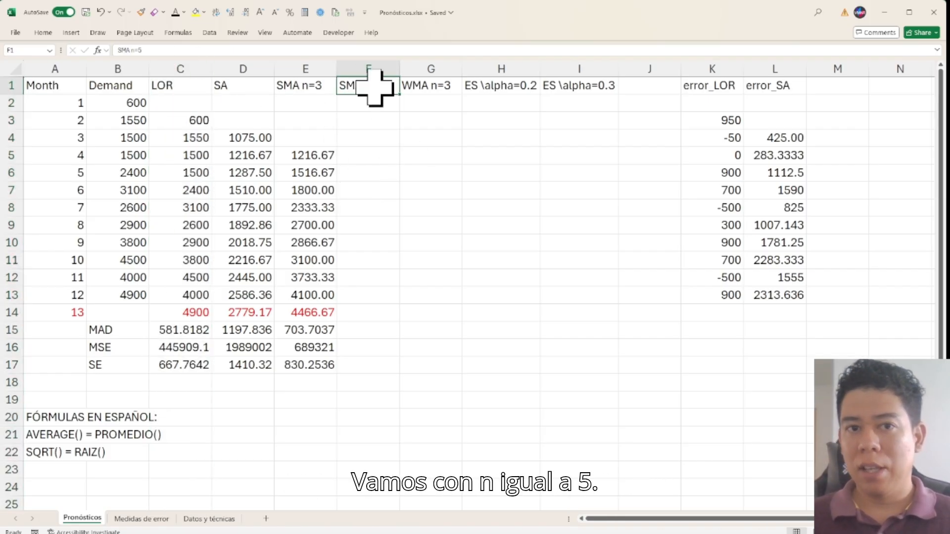
left_click(370, 313)
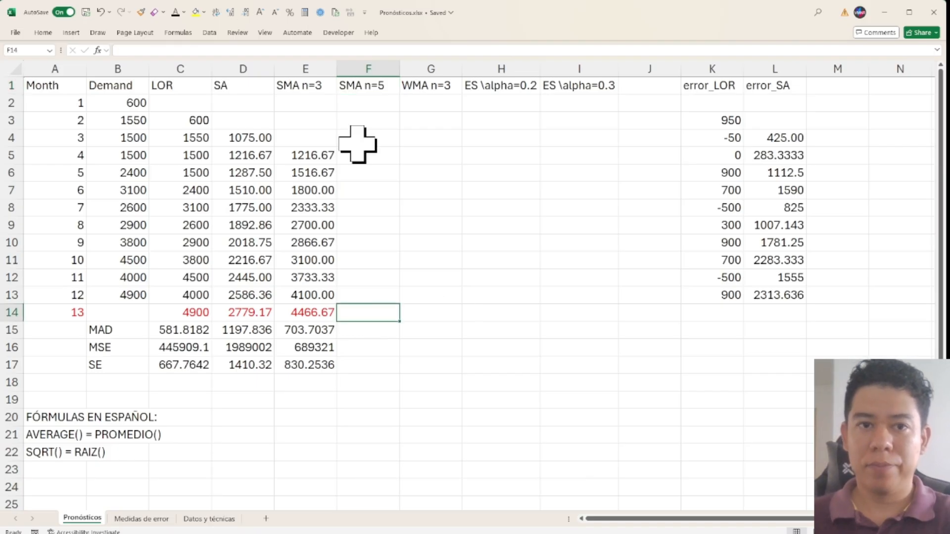
left_click_drag(364, 105, 367, 191)
left_click(367, 191)
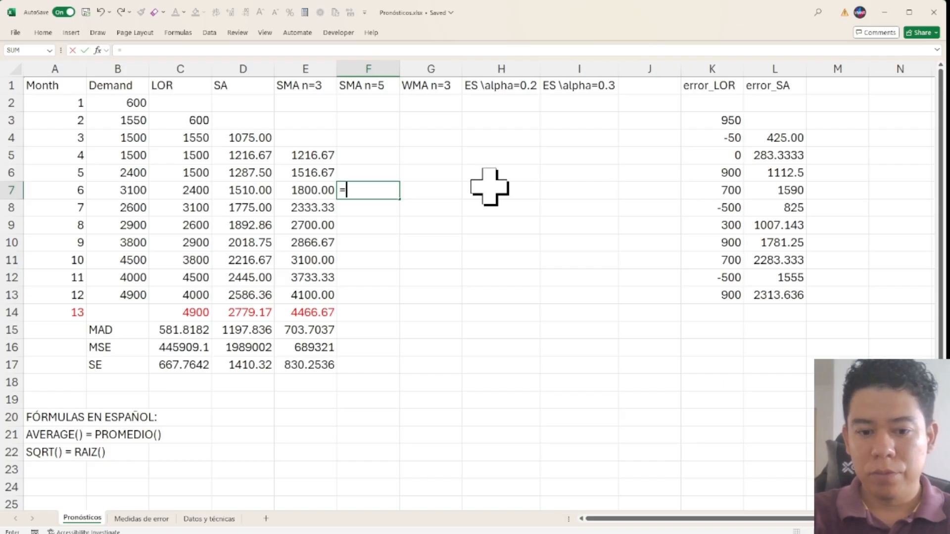
type("=aver")
key("Tab")
key("Left")
key("Left")
key("Left")
key("Left")
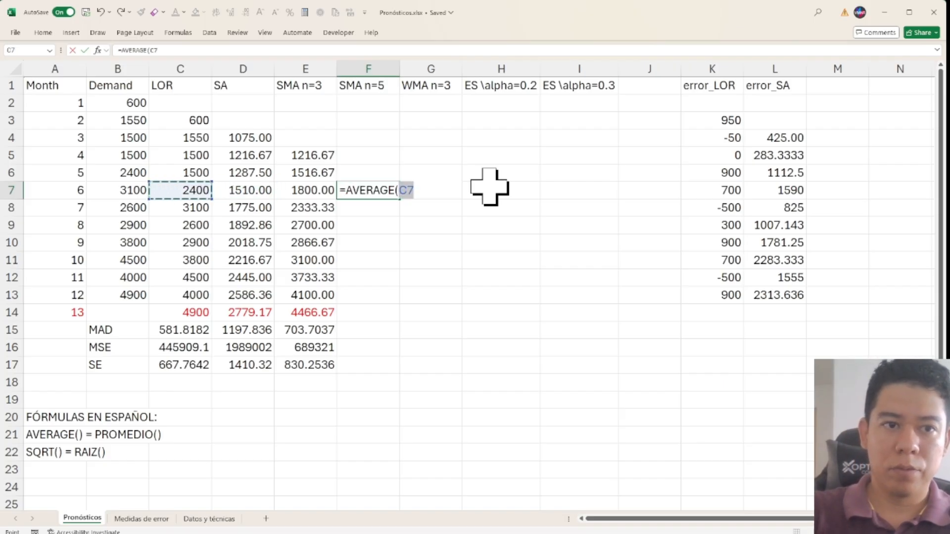
key("Up")
key("shift+Up")
key("shift+Up")
key("shift+Up")
key("shift+Up")
key("shift+Up")
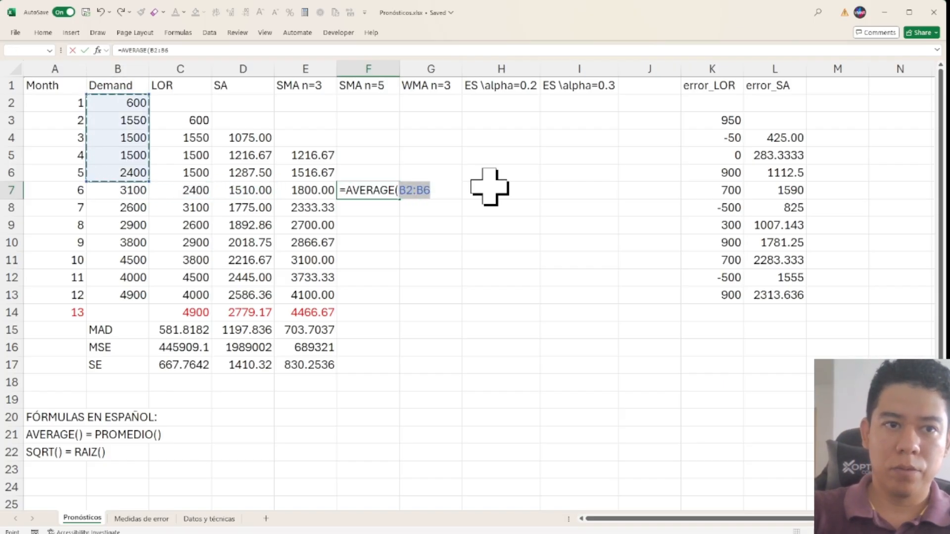
type(")")
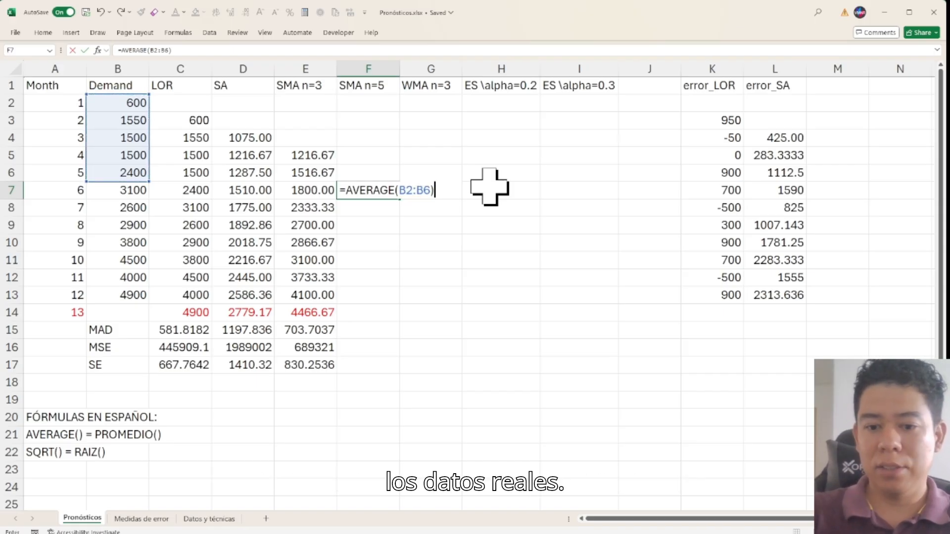
key("Return")
Fill the SMA n=5 formula from F7 down to month 13 in F14, clearing the unwanted copies in the MAD, MSE and SE rows
left_click(387, 186)
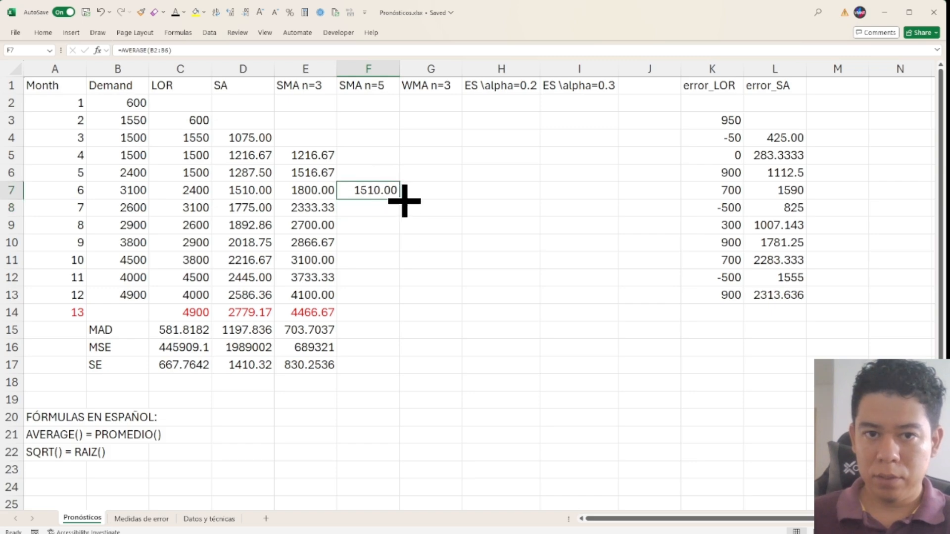
double_click(404, 201)
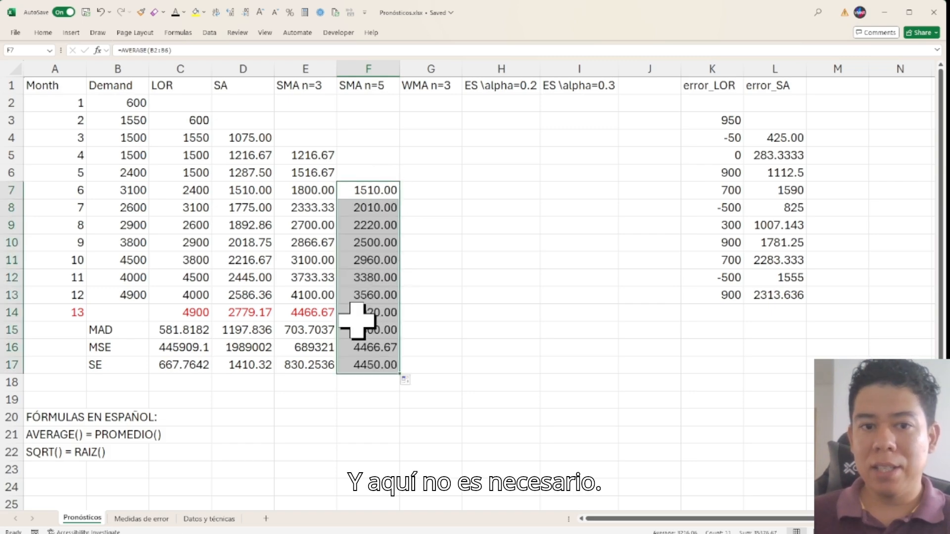
left_click_drag(362, 314, 370, 364)
key("Delete")
left_click(371, 292)
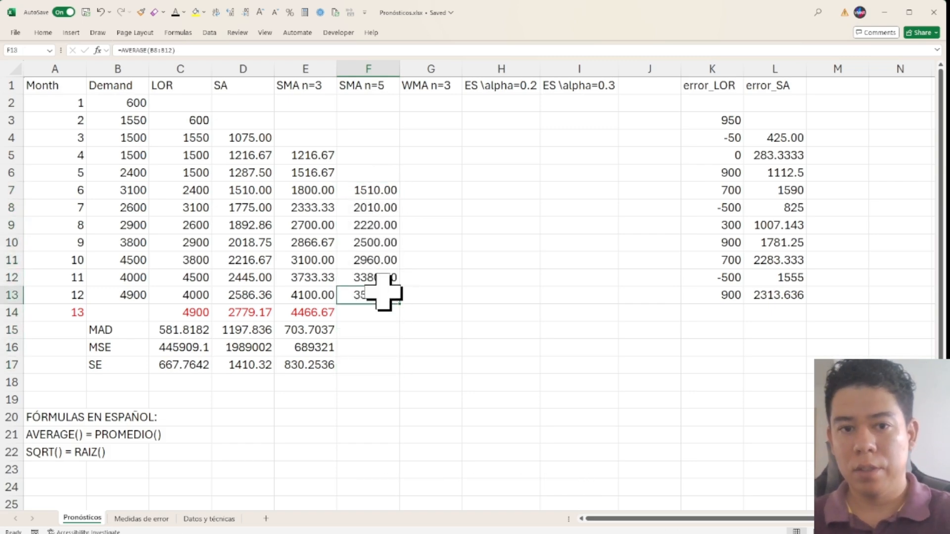
left_click_drag(399, 303, 369, 312)
Copy the red formatting of the E14 forecast to the SMA n=5 month 13 forecast in F14
left_click(328, 309)
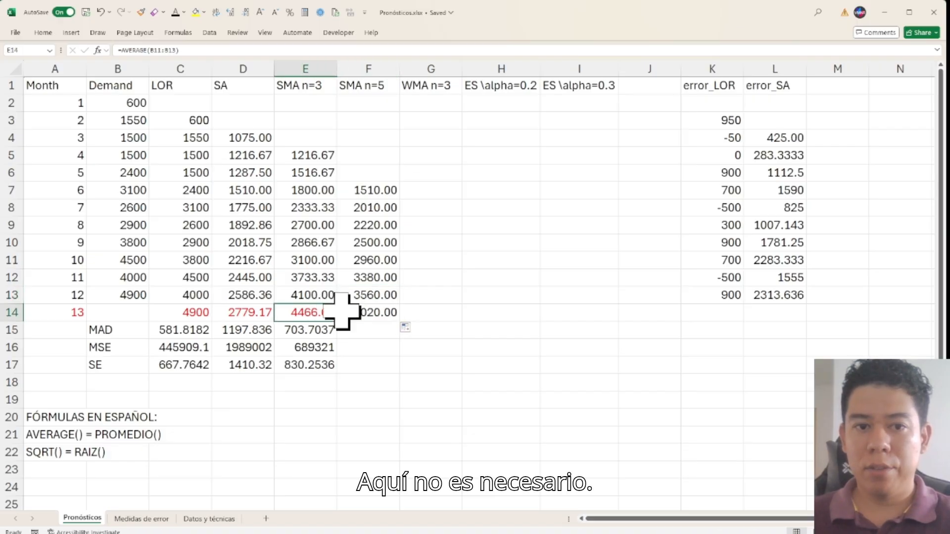
left_click(141, 12)
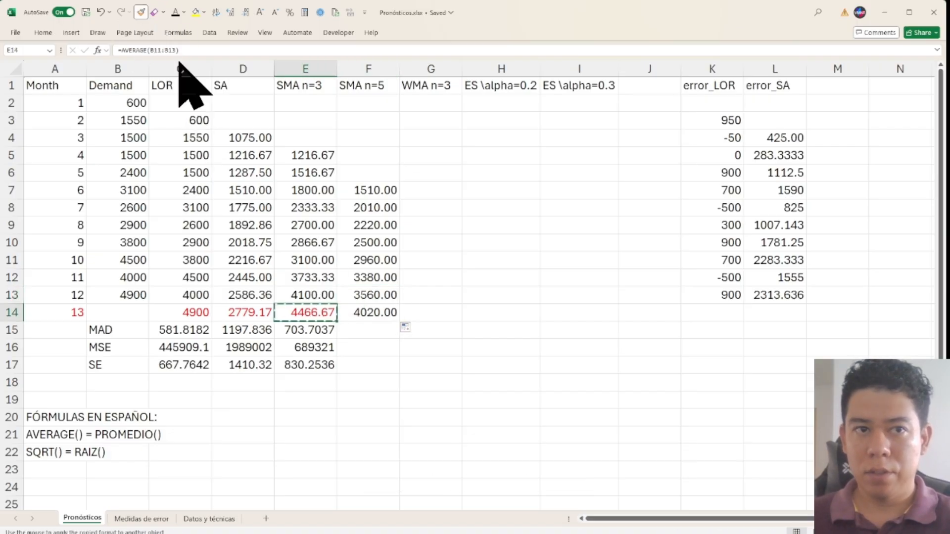
left_click(371, 313)
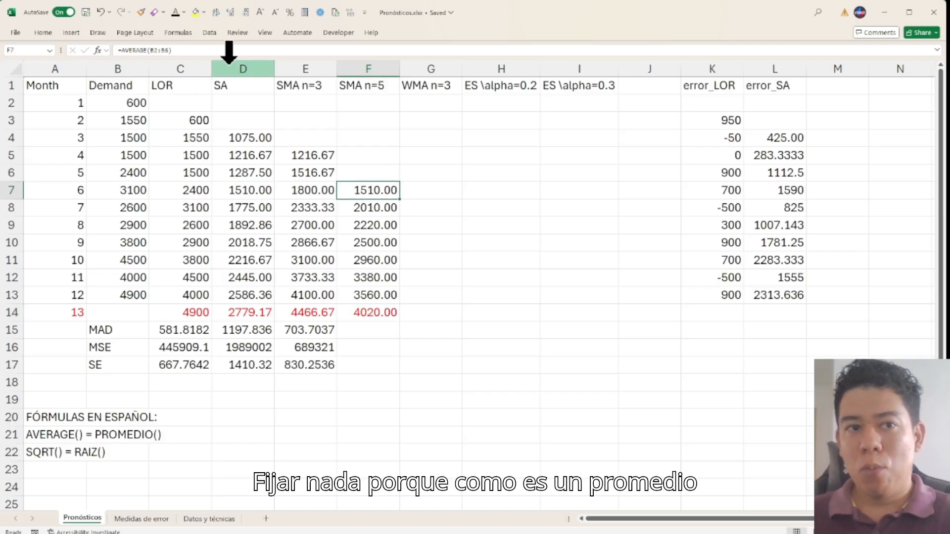
Compare the demand ranges averaged by the SMA n=5 formula in F7 and the SMA n=3 formulas in E5, E7 and E11
left_click(229, 66)
left_click(365, 195)
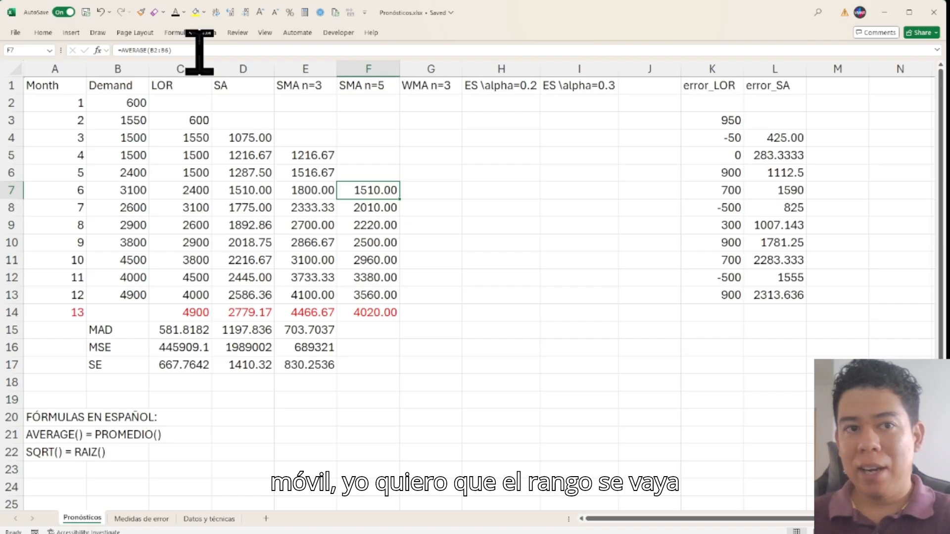
left_click(197, 50)
left_click(314, 153)
left_click(193, 50)
left_click(314, 191)
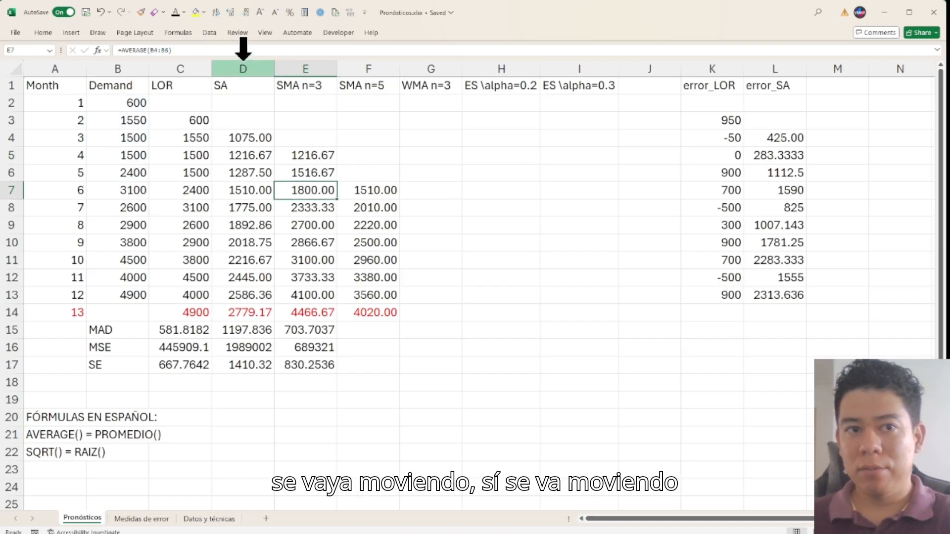
left_click(229, 50)
left_click(309, 260)
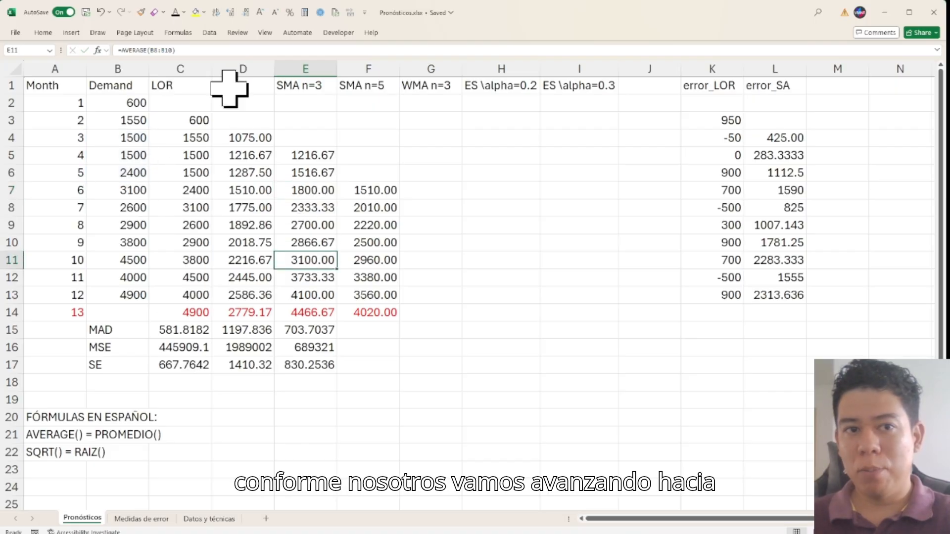
left_click(212, 49)
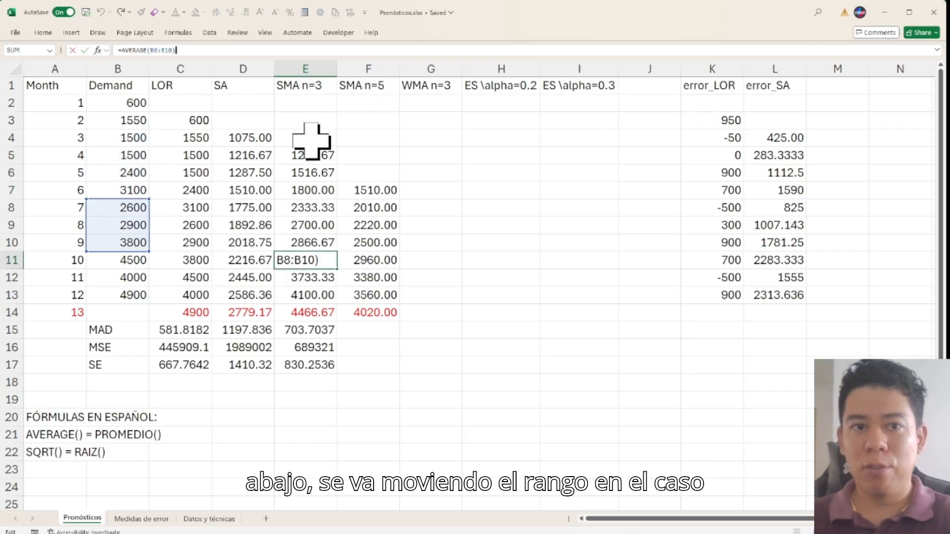
Examine the SA formulas in D4 and D5 for the fixed $B$2 range start
left_click(247, 138)
left_click(197, 50)
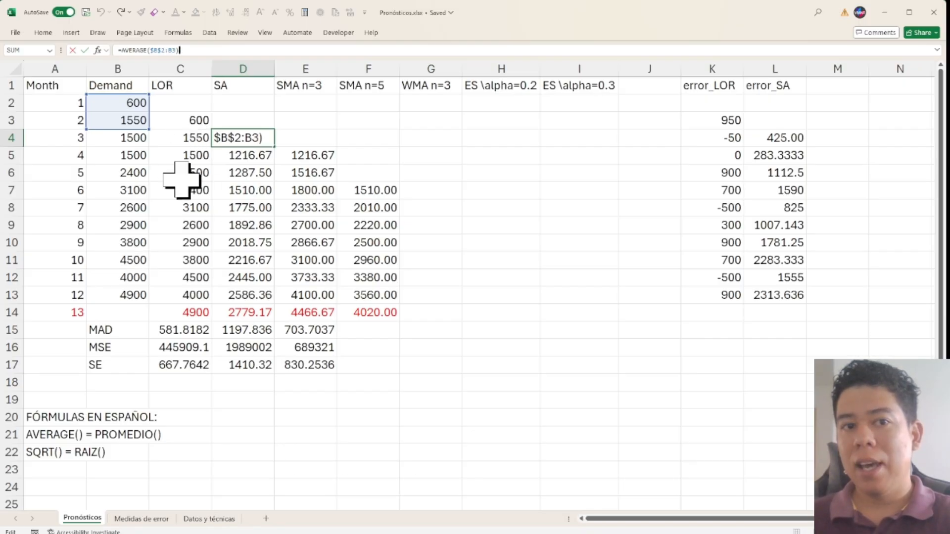
key("Return")
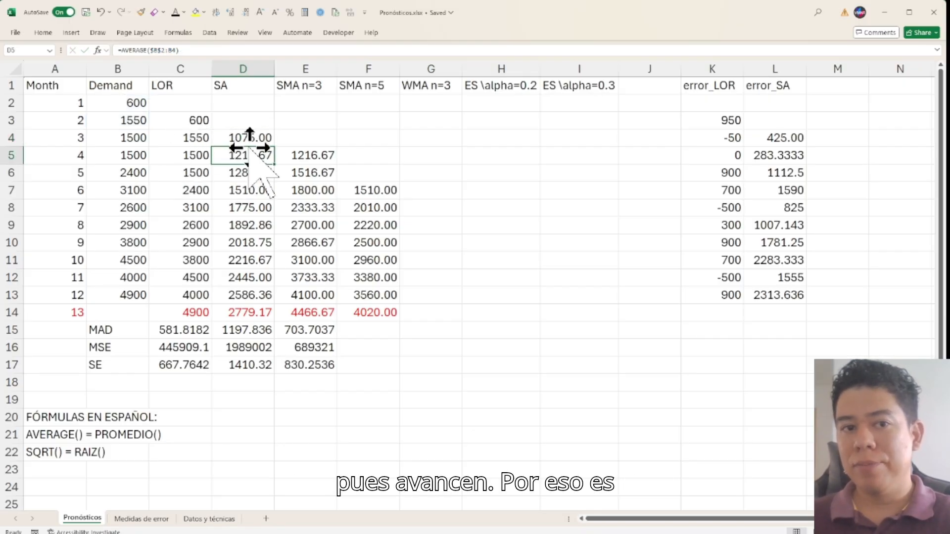
left_click(250, 141)
double_click(235, 138)
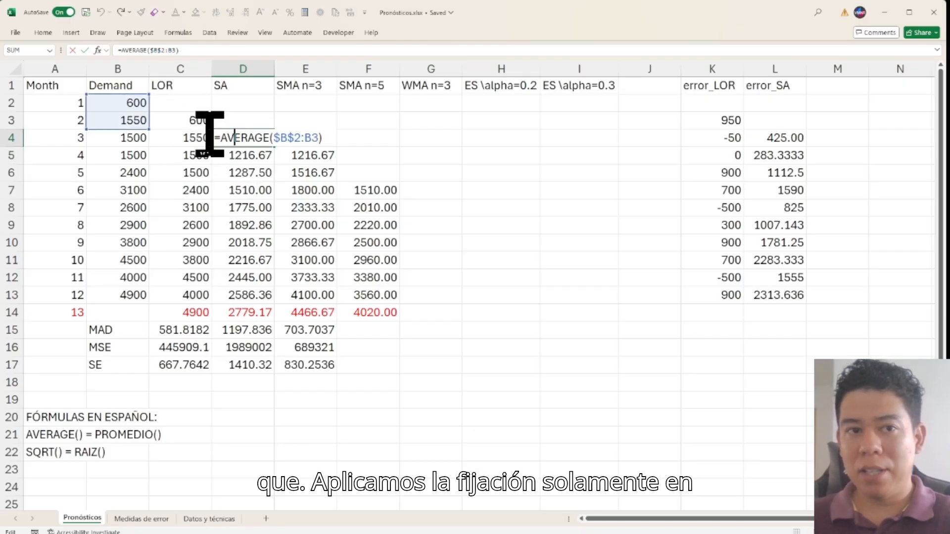
Copy the SMA n=3 MAD, MSE and SE formulas from E15:E17 across to the SMA n=5 column in F15:F17
left_click(390, 333)
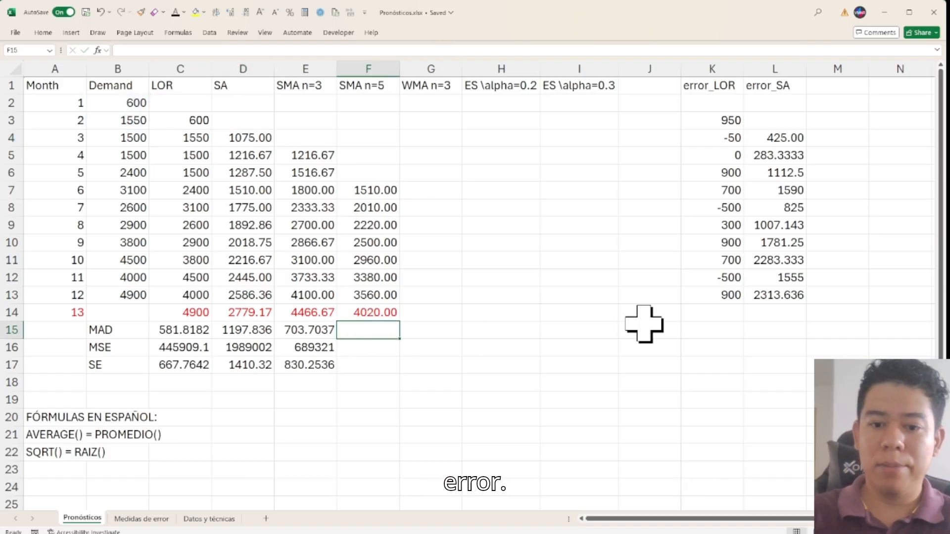
key("Left")
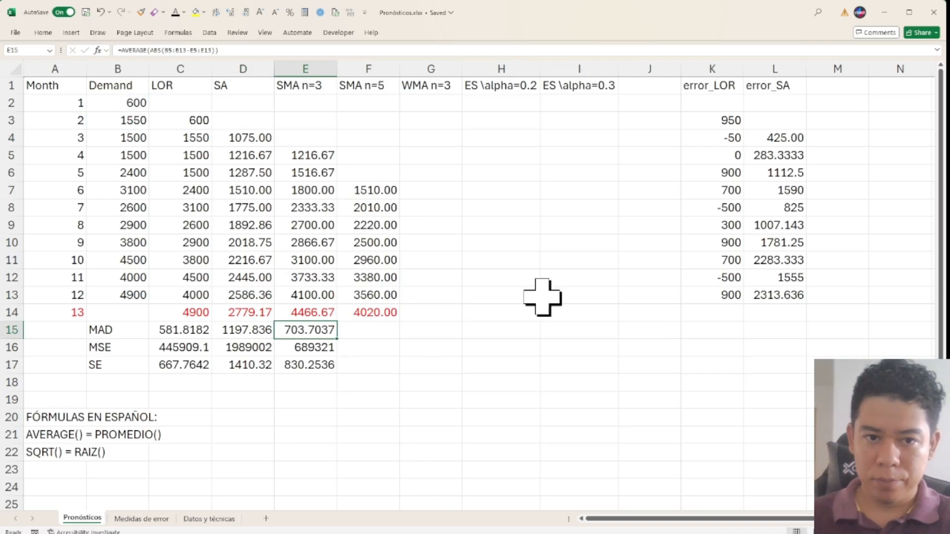
left_click_drag(337, 339, 384, 335)
left_click(324, 353)
left_click_drag(339, 361, 384, 370)
left_click(328, 365)
Shorten the ranges of the SMA n=5 MAD formula in F15 to rows 7 to 13, as =AVERAGE(ABS(C7:C13-F7:F13))
left_click(375, 331)
left_click(321, 51)
left_click_drag(398, 147, 398, 183)
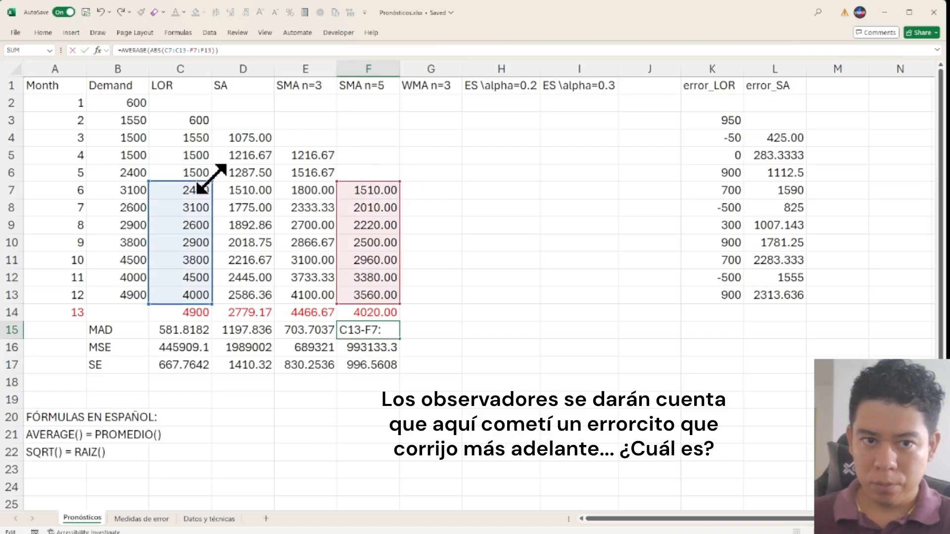
key("Return")
Shorten both ranges of the SMA n=5 MSE formula in F16 to start at row 7, and compare the measures with SMA n=3
double_click(376, 347)
left_click_drag(398, 147, 398, 183)
left_click_drag(212, 147, 213, 183)
key("Return")
left_click_drag(361, 332, 371, 366)
left_click_drag(314, 336, 341, 364)
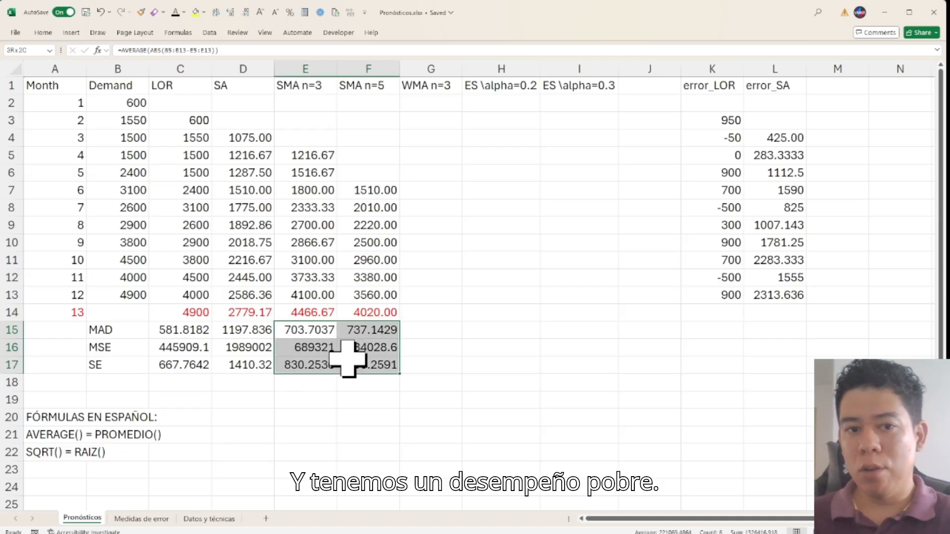
left_click(440, 92)
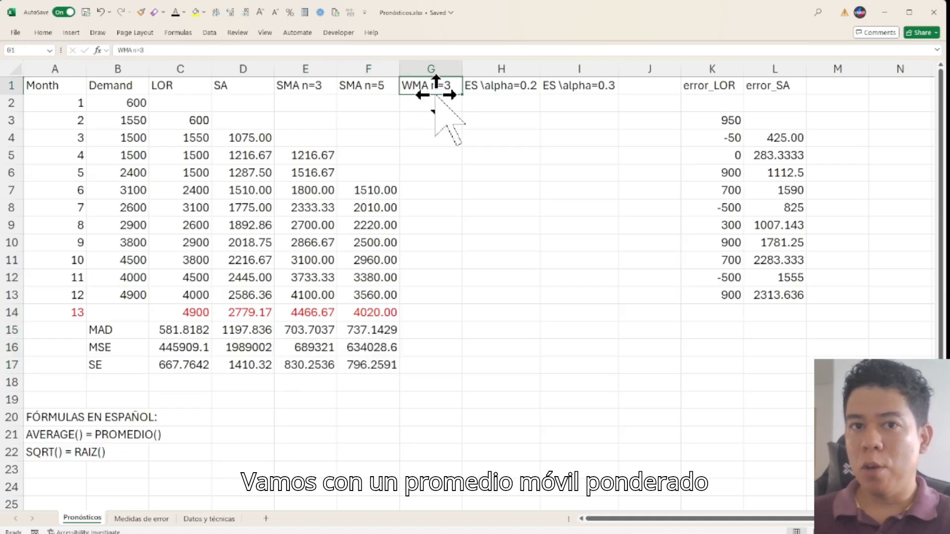
left_click(10, 85)
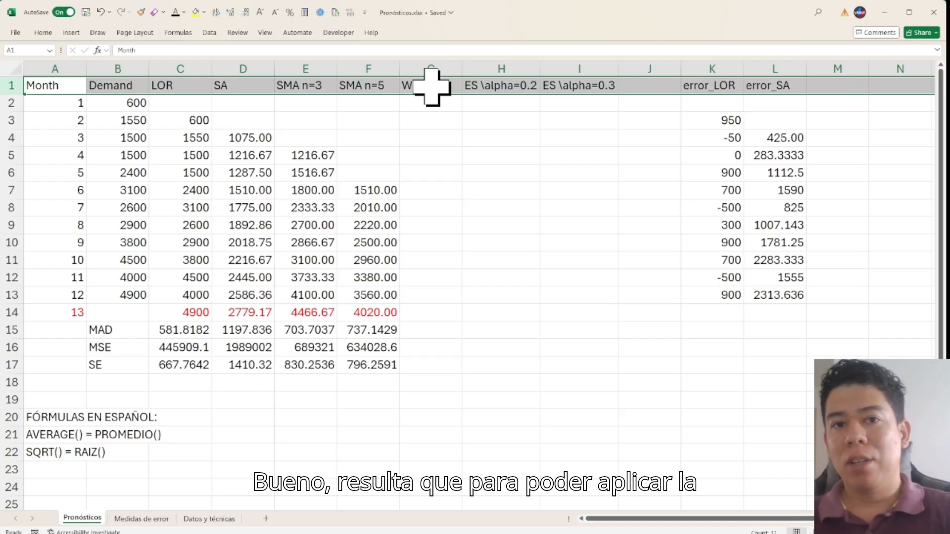
left_click(434, 315)
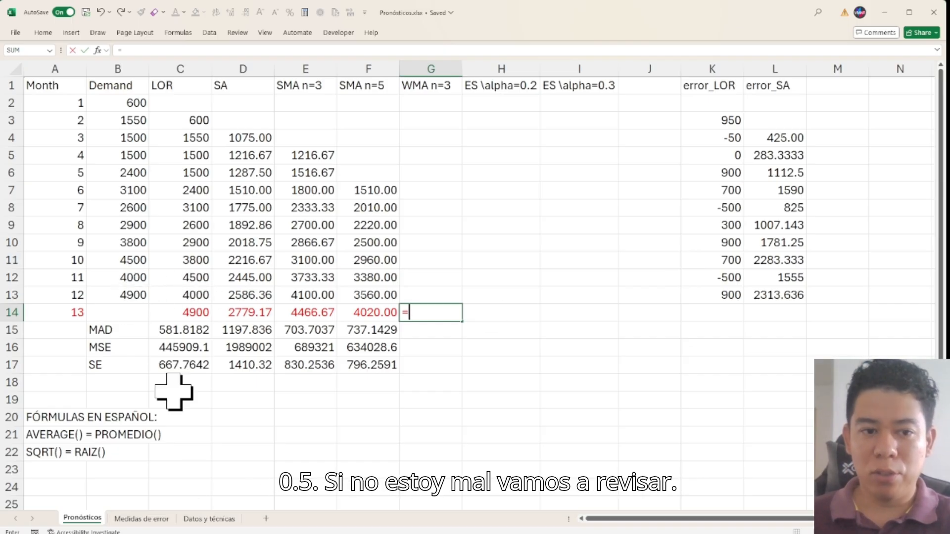
left_click(218, 520)
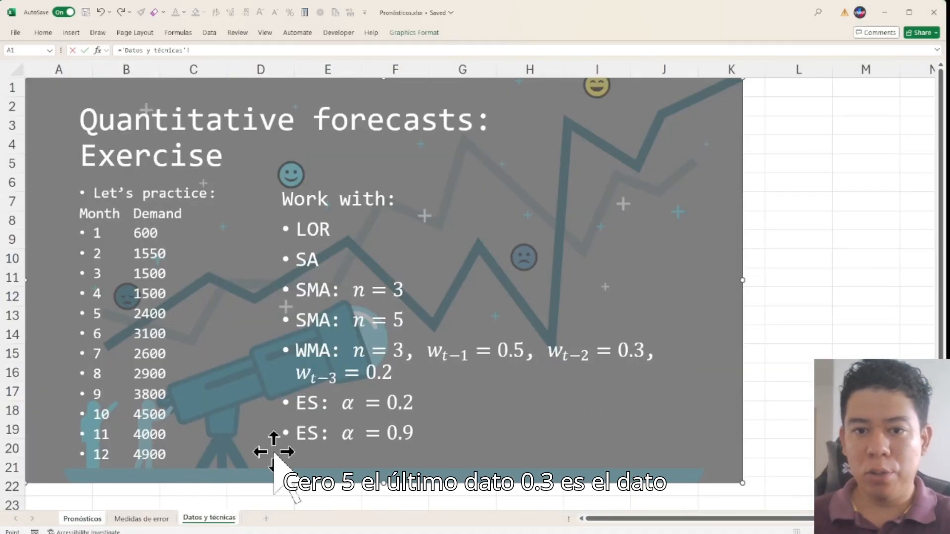
left_click(83, 519)
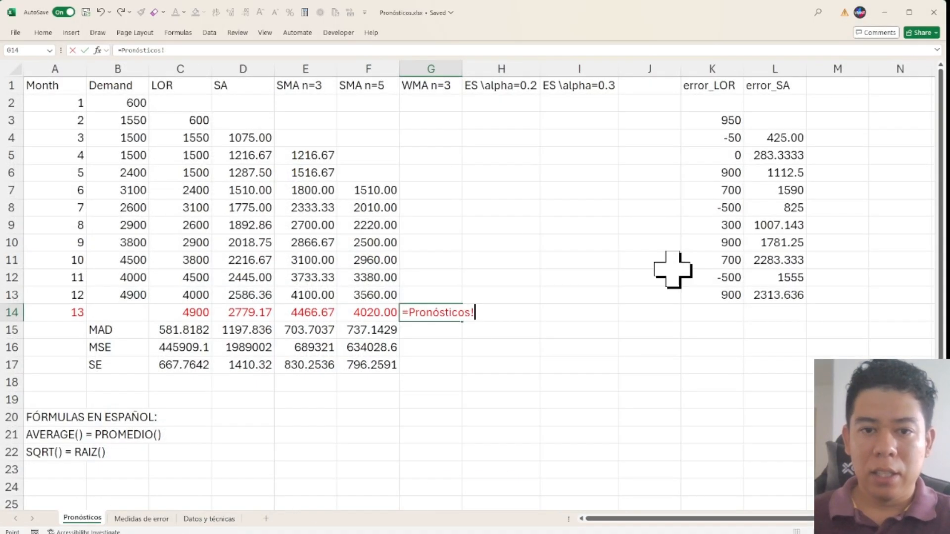
key("BackSpace")
key("BackSpace")
key("BackSpace")
key("BackSpace")
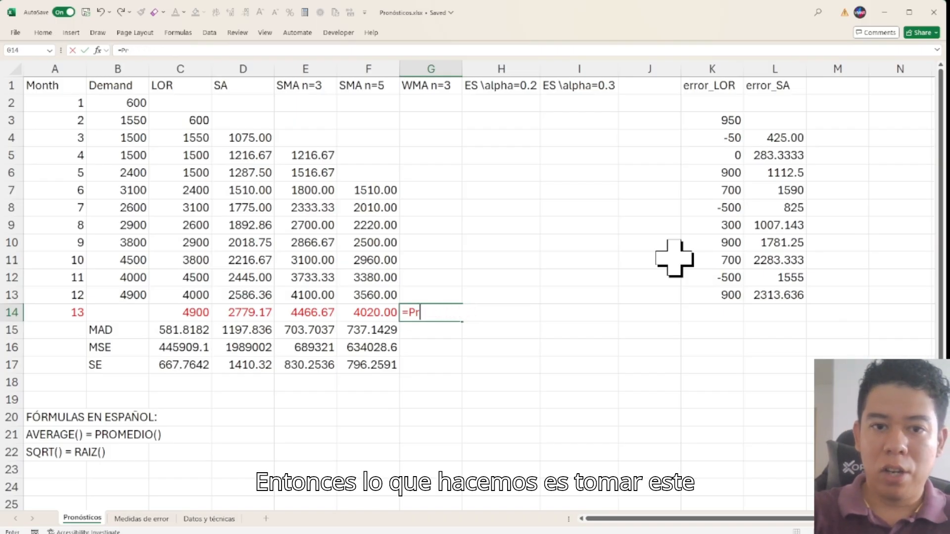
left_click(128, 296)
type("*")
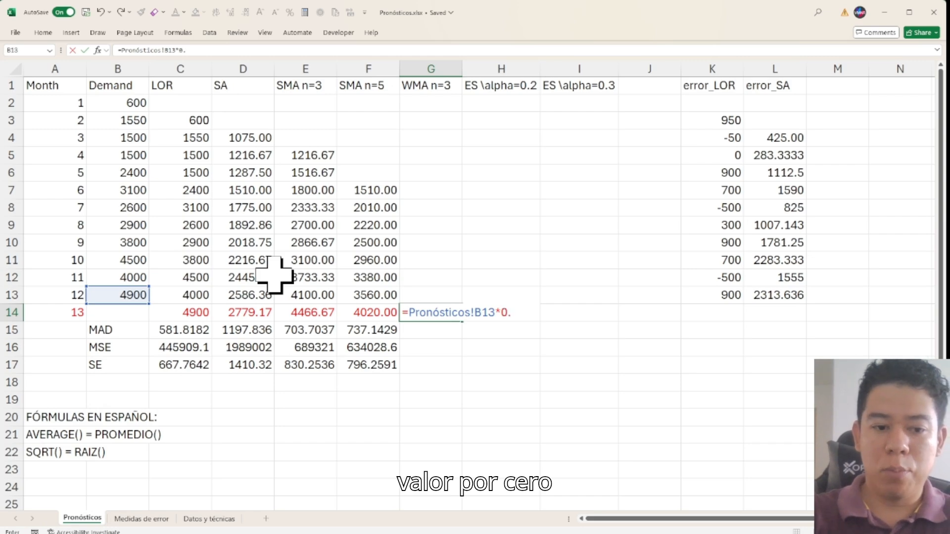
type("0.5")
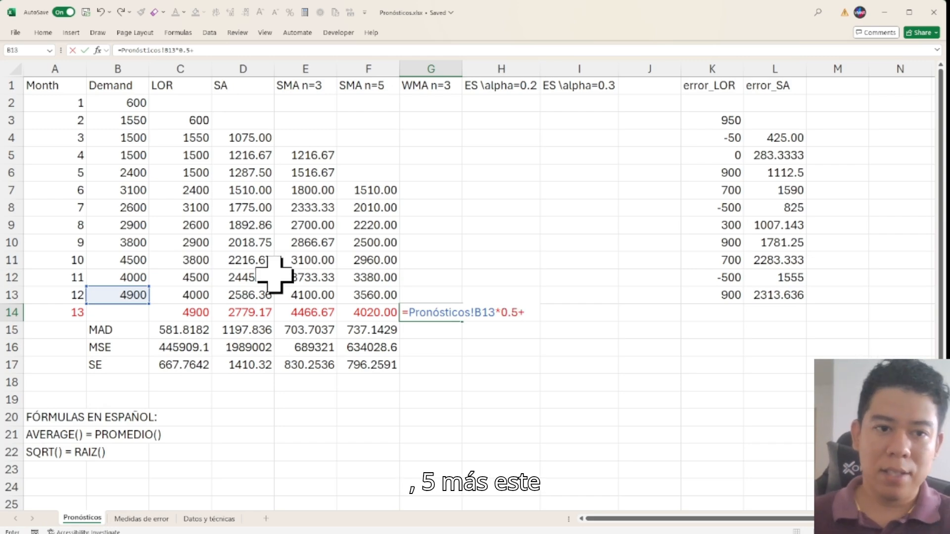
type("+")
left_click(131, 276)
type("*0.3")
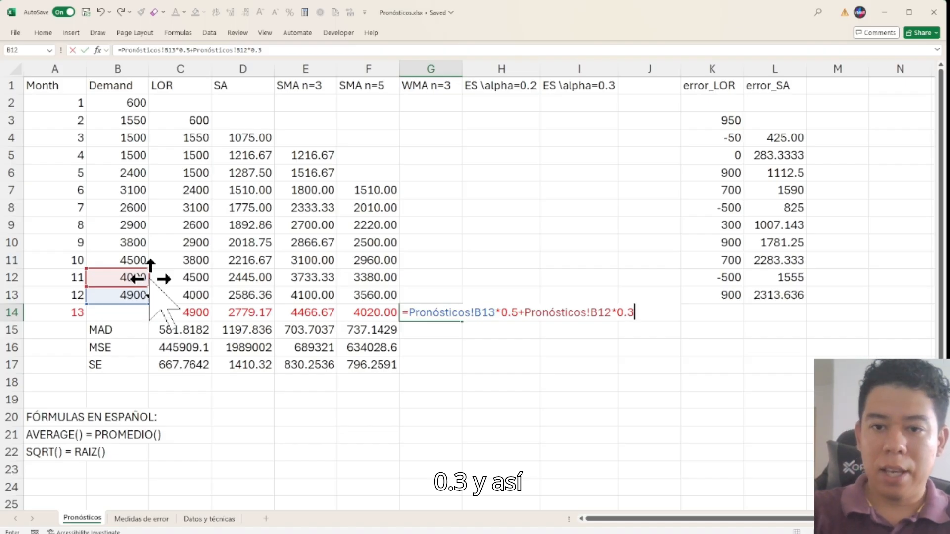
key("Escape")
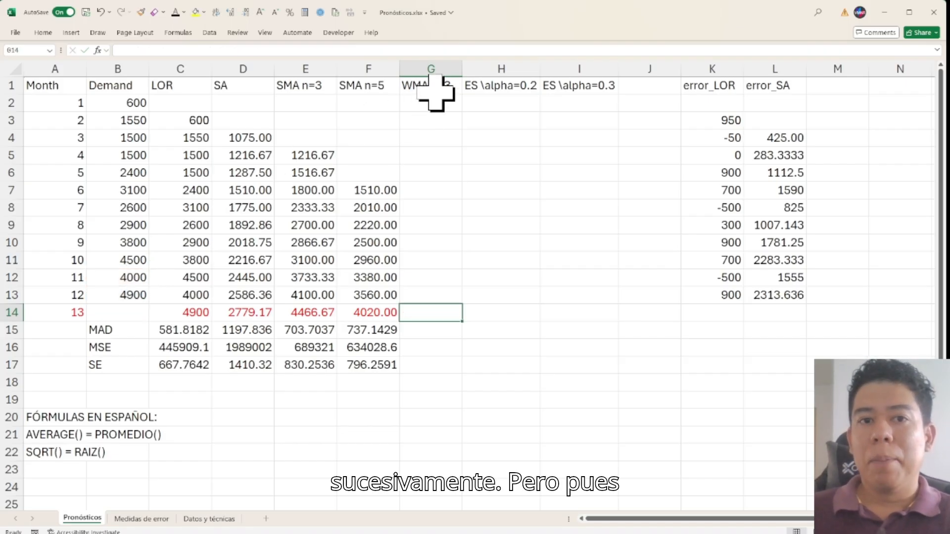
Insert three blank rows above the header row to hold the WMA weights
left_click(435, 83)
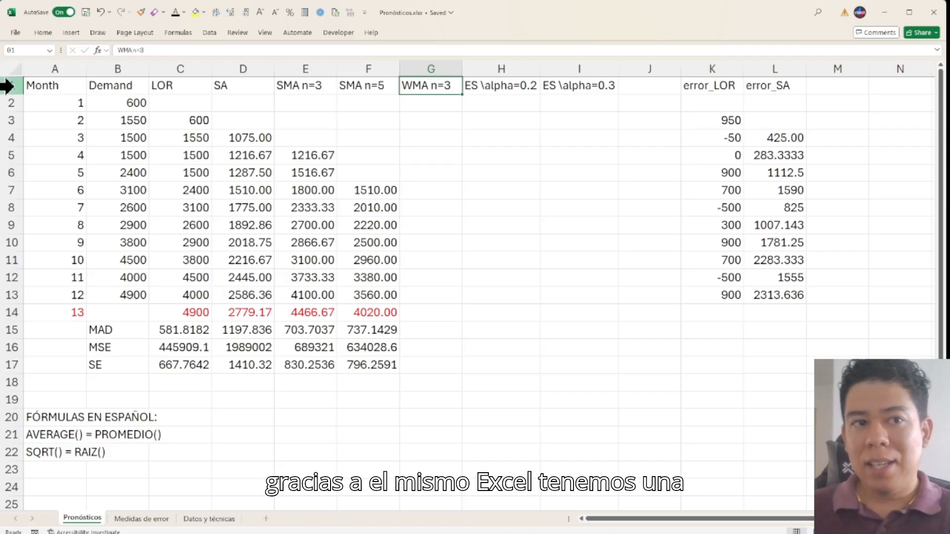
left_click(11, 86)
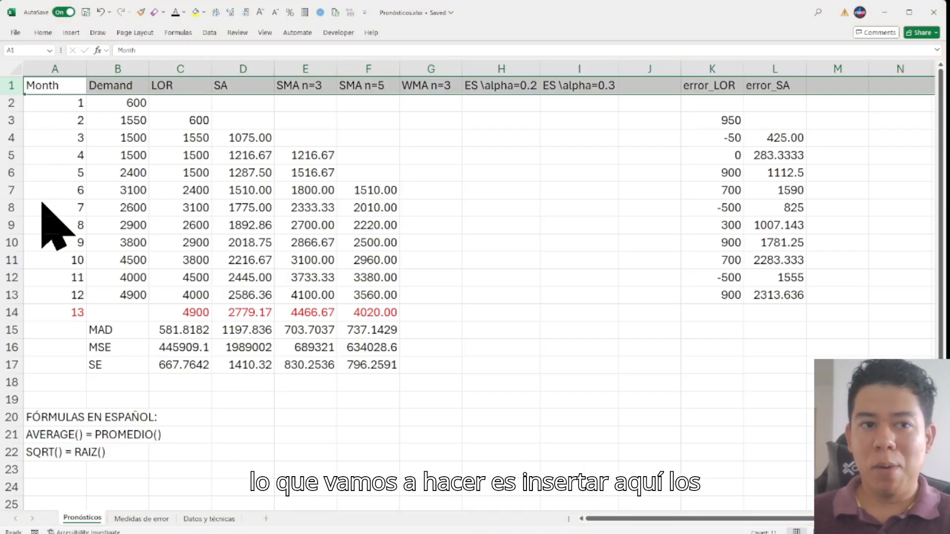
key("ctrl+shift+plus")
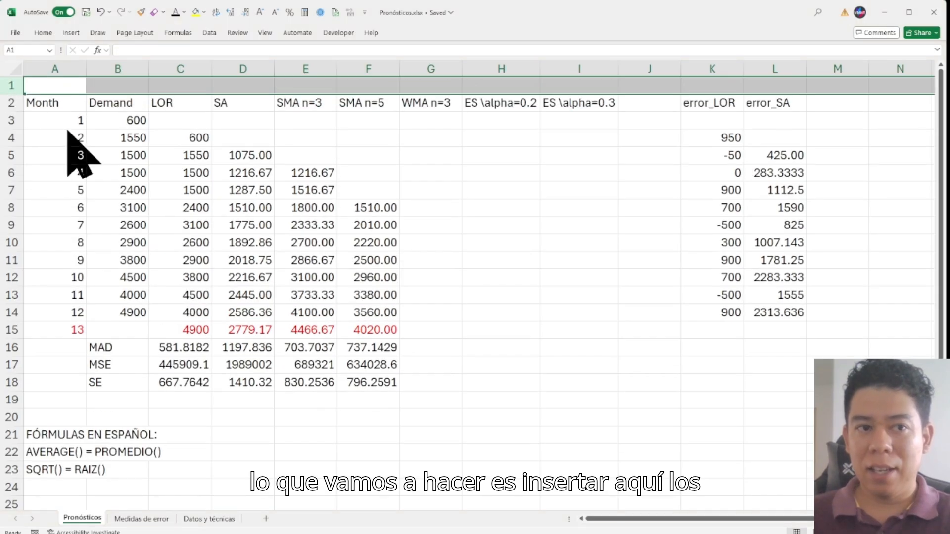
key("ctrl+shift+plus")
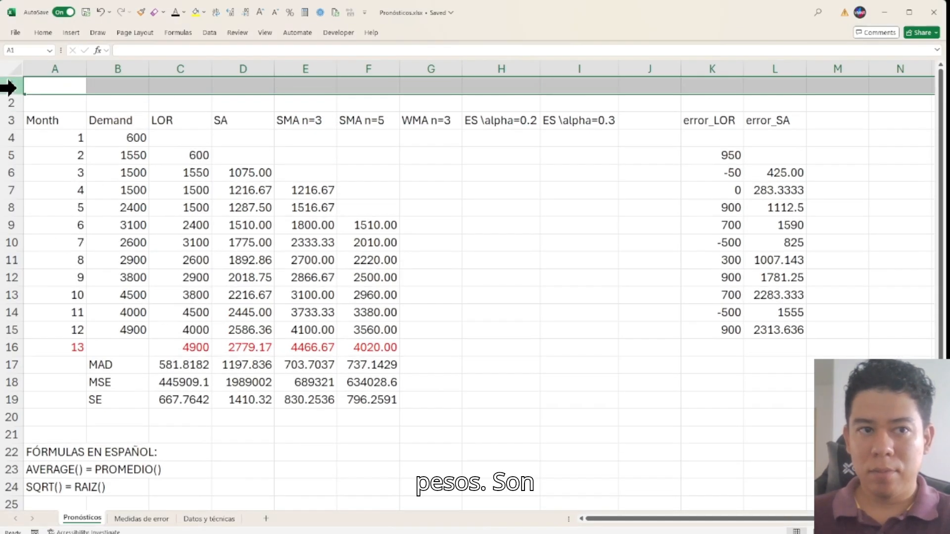
key("ctrl+shift+plus")
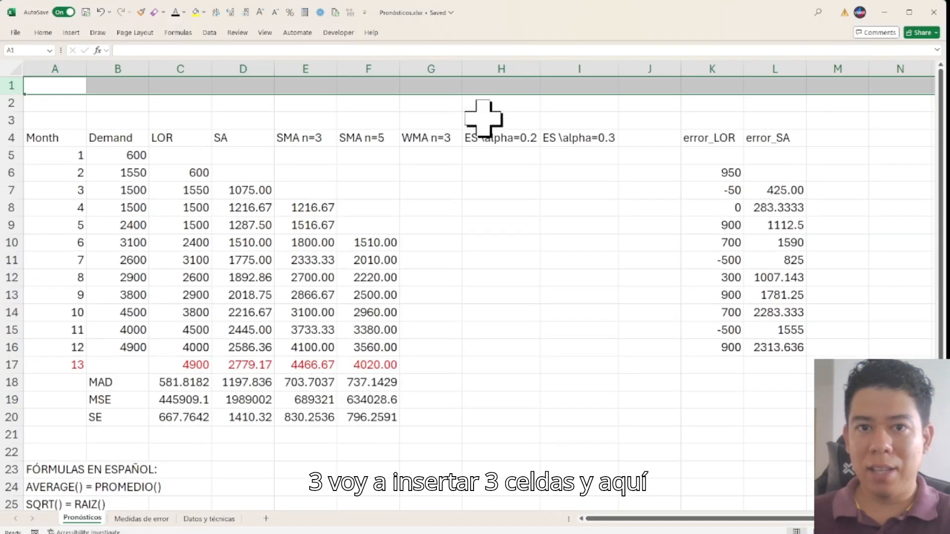
Enter the WMA weights 0.5 in G3, 0.3 in G2 and 0.2 in G1, and check them against the Datos y técnicas sheet
left_click(446, 122)
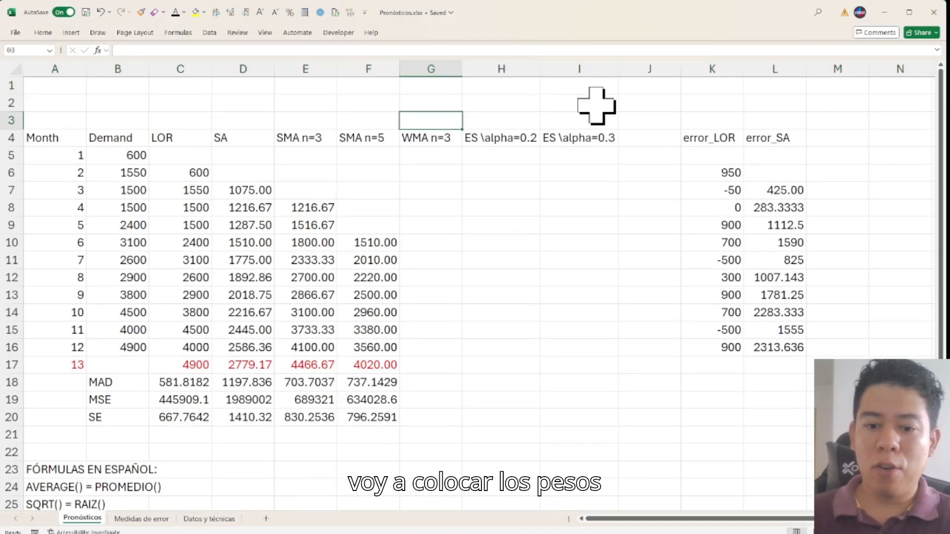
type("0.5")
key("Up")
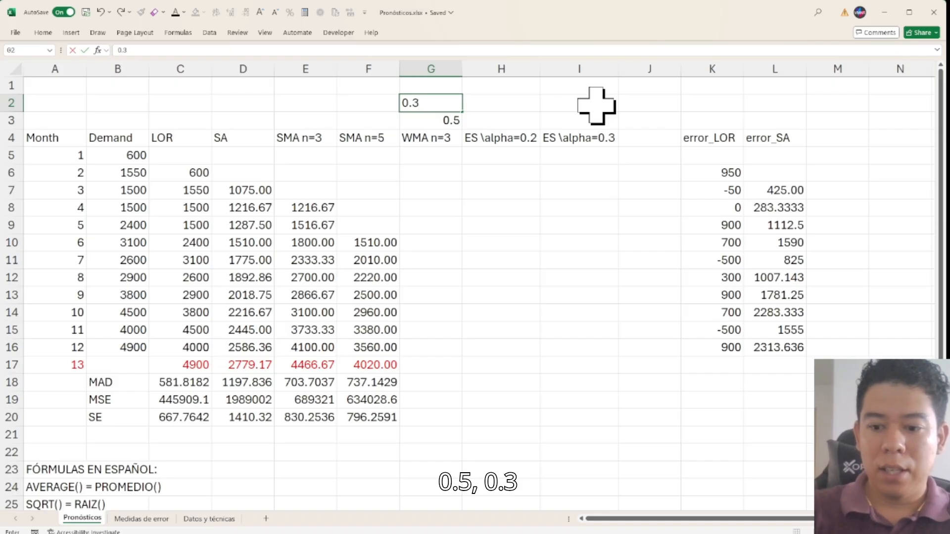
key("Up")
type("0.2")
key("Return")
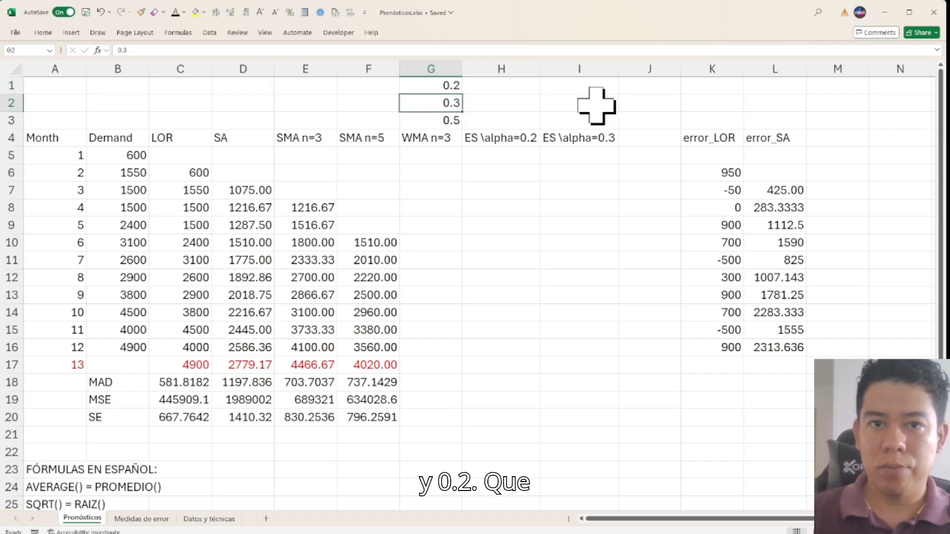
left_click(209, 519)
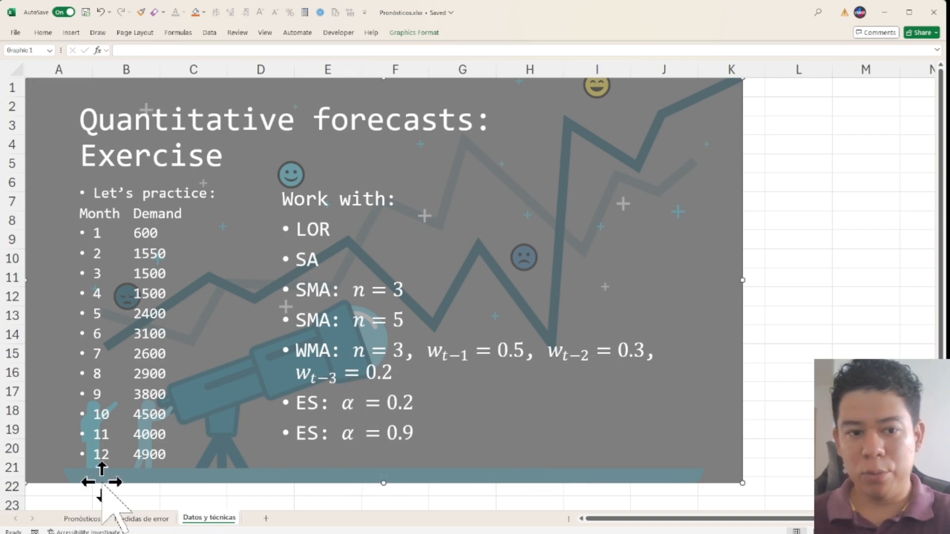
left_click(81, 519)
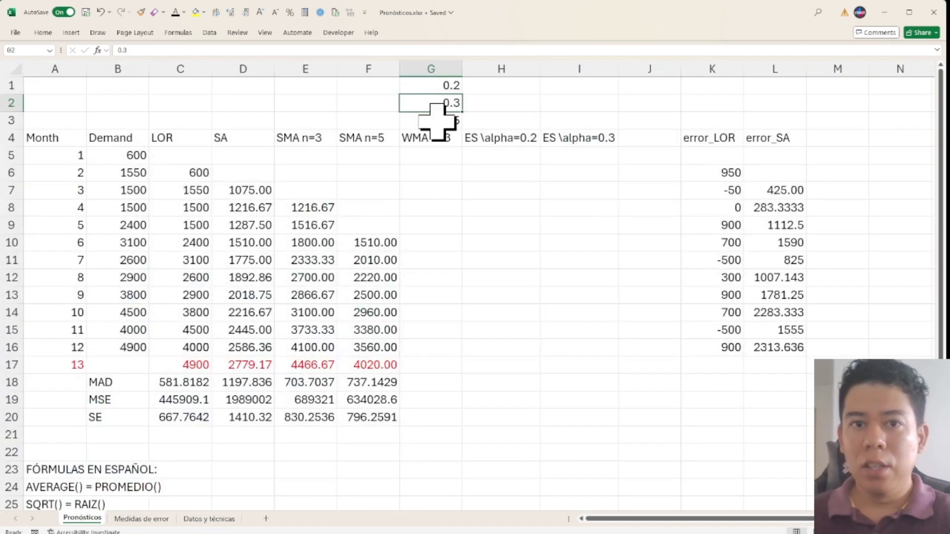
Match the weights in G3, G2 and G1 with the demands of months 12, 11 and 10, from most recent to oldest
left_click(437, 121)
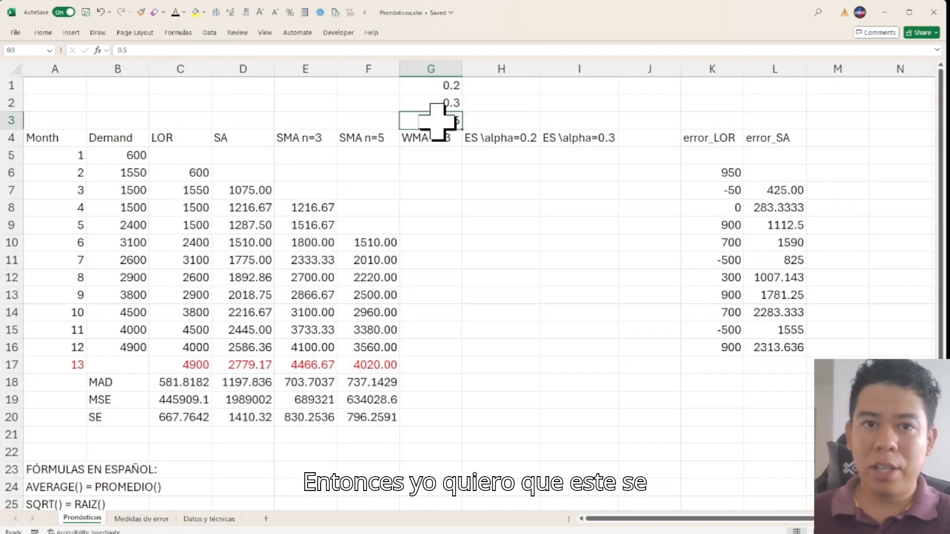
left_click(129, 344)
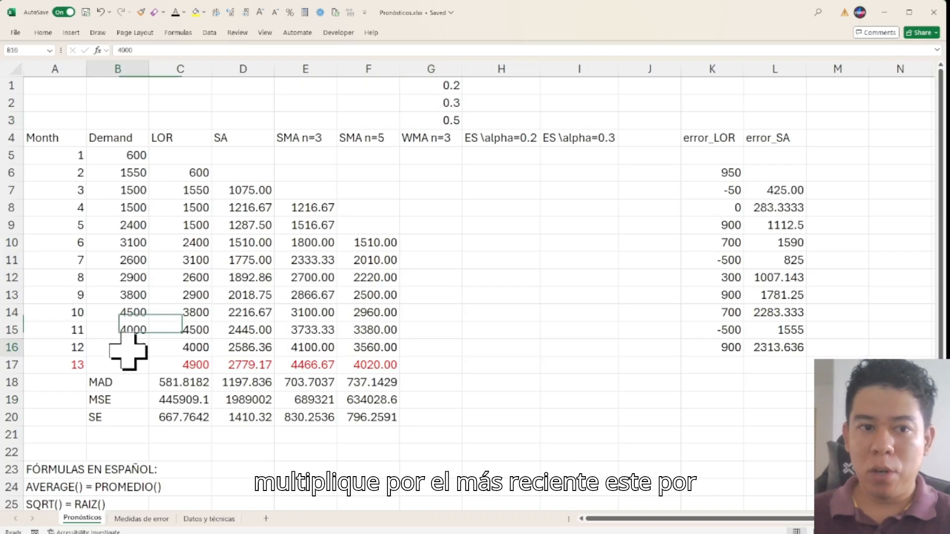
left_click(452, 104)
left_click(130, 328)
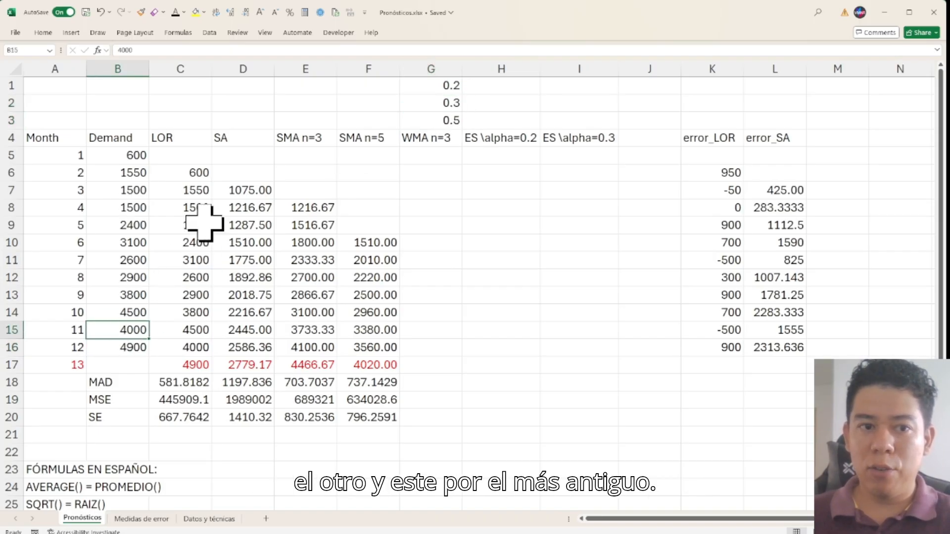
left_click(434, 87)
left_click(114, 319)
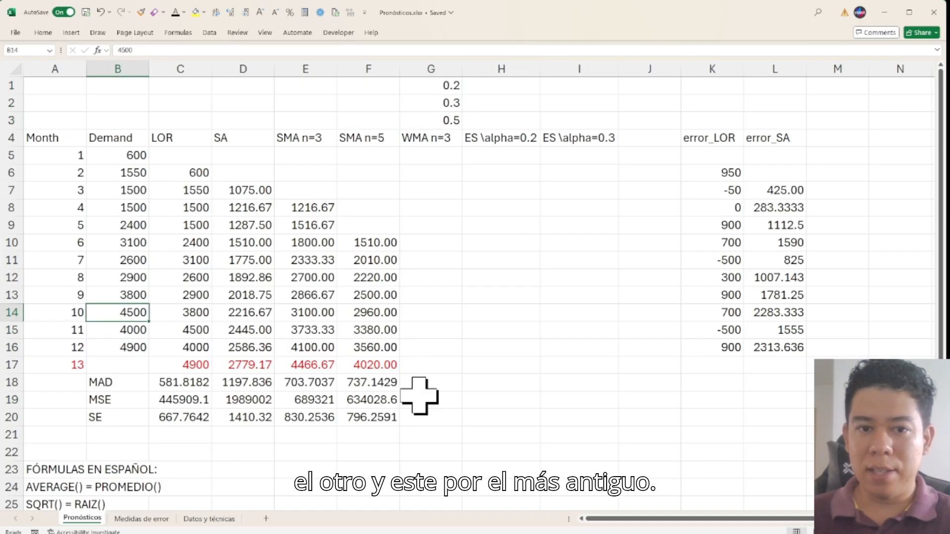
Add the Spanish equivalent note SUMPRODUCT() = SUMAPRODUCTO() in D23, beside the list of formulas in Spanish
left_click(451, 368)
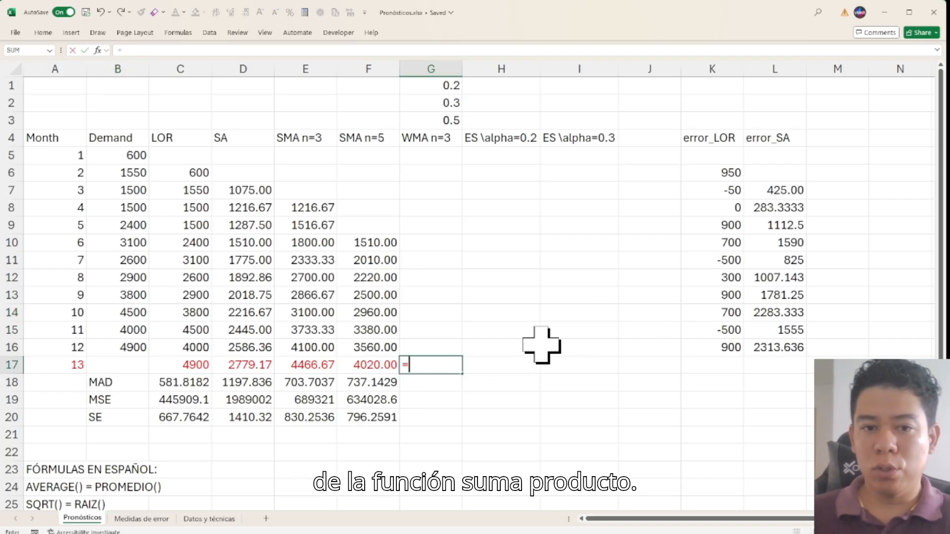
type("sump")
key("Tab")
left_click_drag(408, 364, 510, 360)
key("ctrl+c")
key("Escape")
left_click(233, 471)
key("ctrl+v")
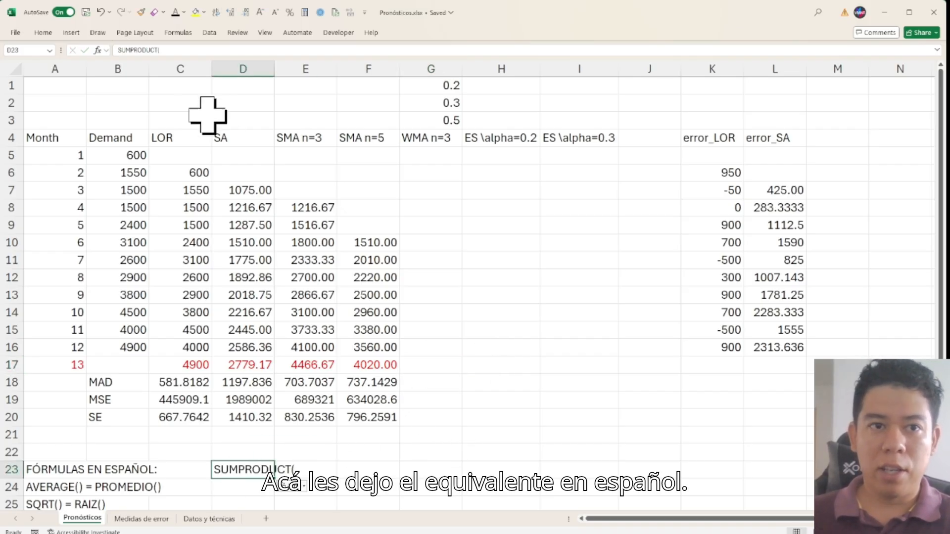
left_click(170, 50)
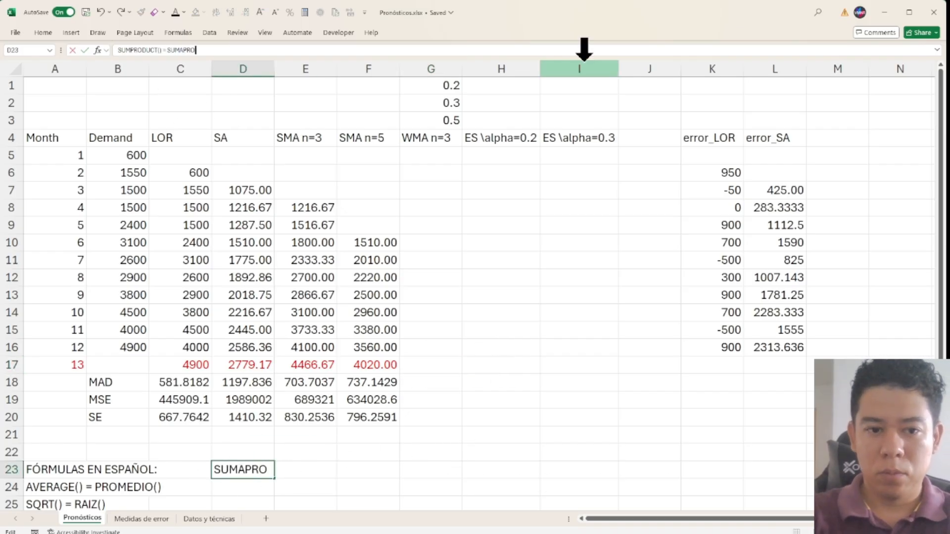
key("Return")
Start the month 13 WMA forecast in G17 with SUMPRODUCT of the demands B14:B16 and the weights G1:G3
left_click(437, 364)
type("=sump")
key("Tab")
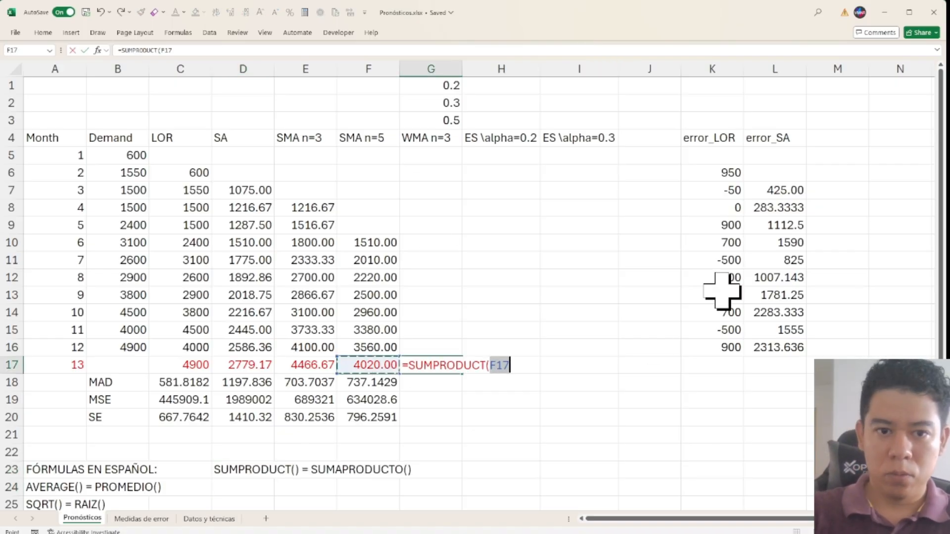
key("Left")
key("Left")
key("Left")
key("Left")
key("Left")
key("Up")
key("shift+Up")
key("shift+Up")
key("F2")
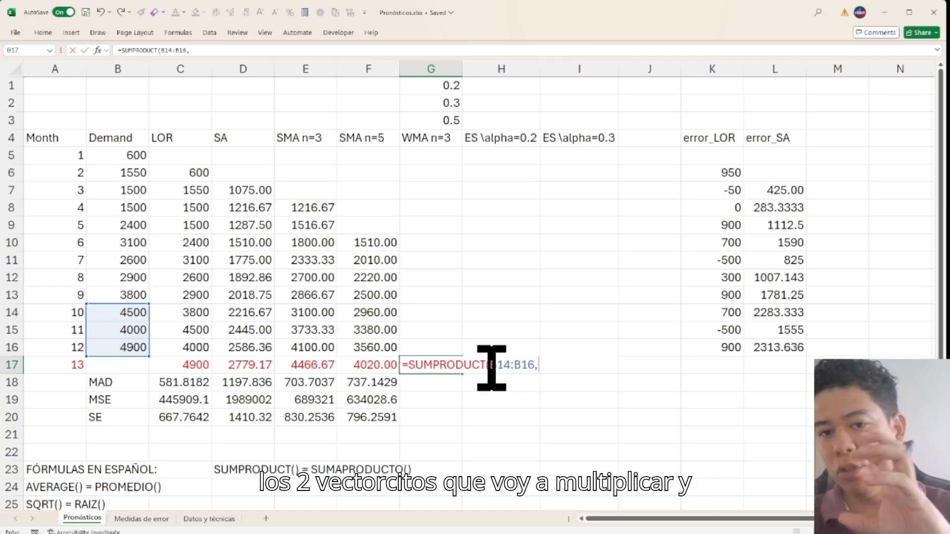
left_click_drag(435, 89, 444, 128)
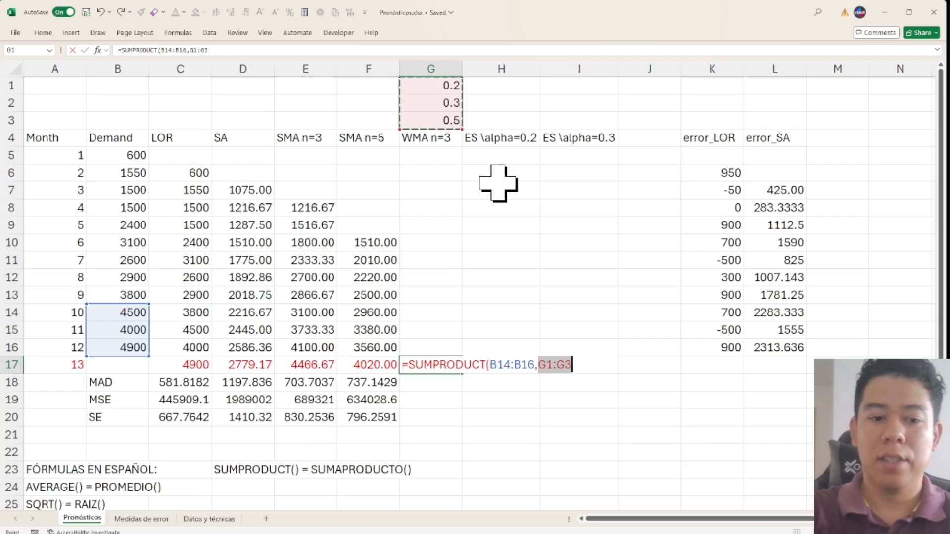
Divide the G17 formula by the SUM of the weights G1:G3, and make both weight ranges absolute as $G$1:$G$3
type(")/")
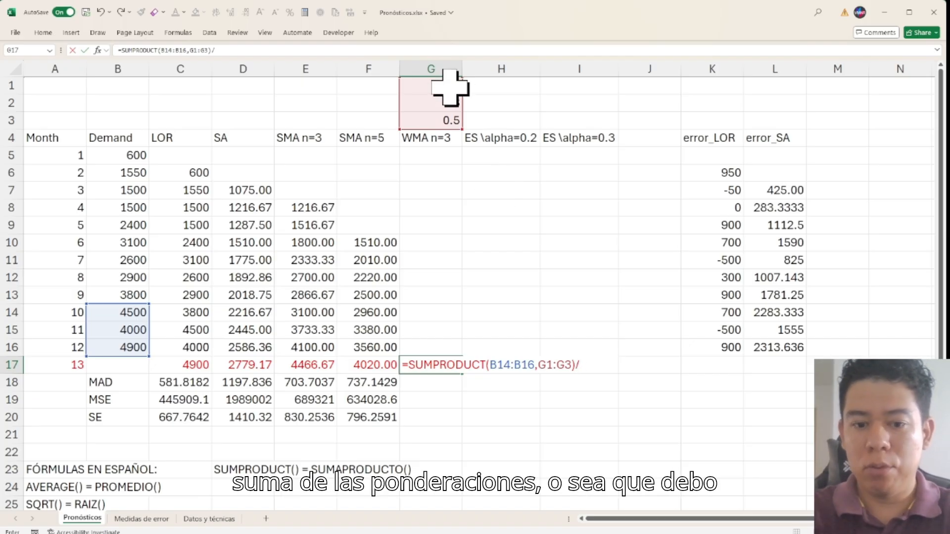
type("sum")
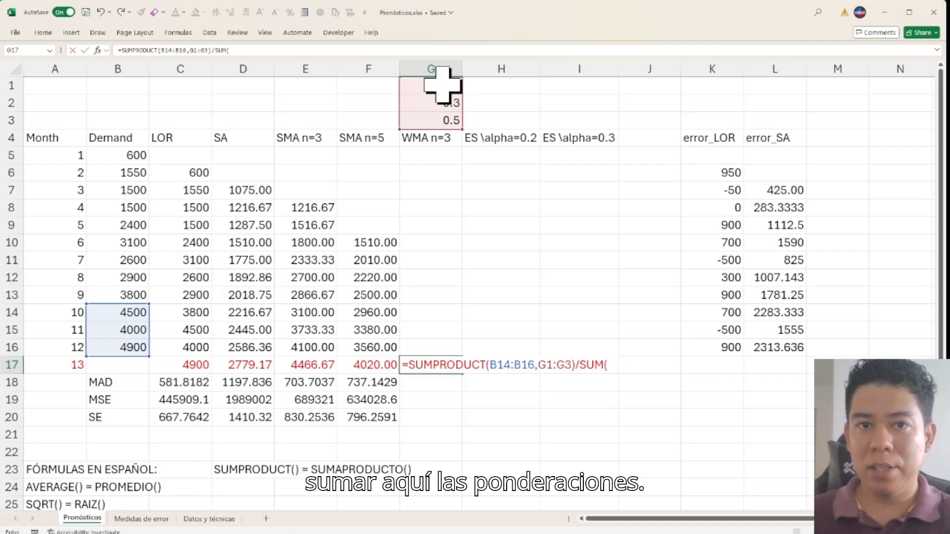
left_click_drag(442, 84, 436, 114)
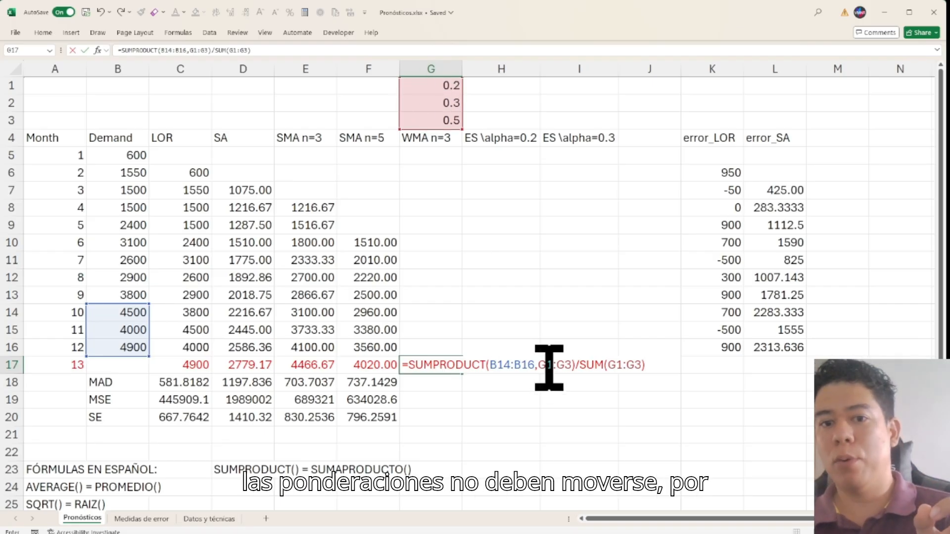
left_click_drag(547, 364, 565, 364)
key("F4")
left_click_drag(642, 365, 662, 365)
key("F4")
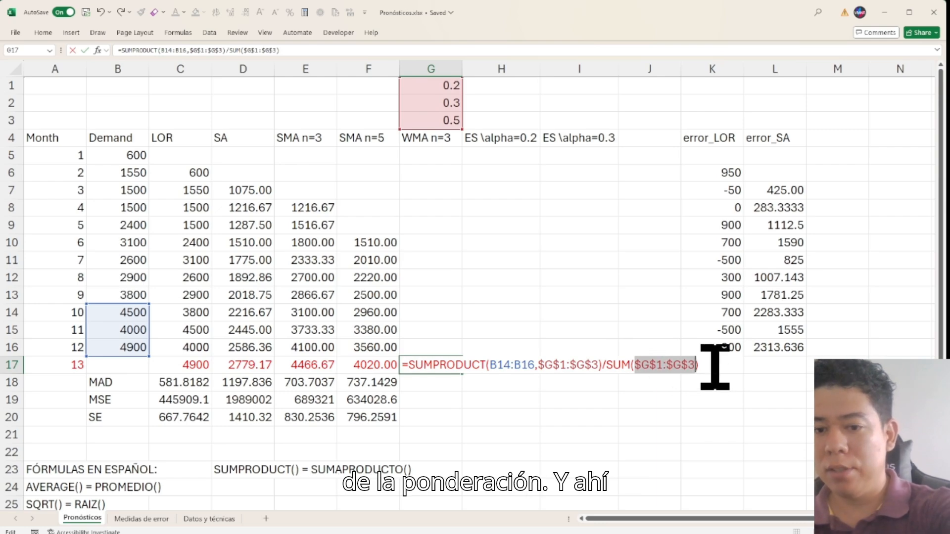
key("Return")
Fill the WMA formula from G17 back to month 4 in G8 without copying the formatting
left_click(454, 368)
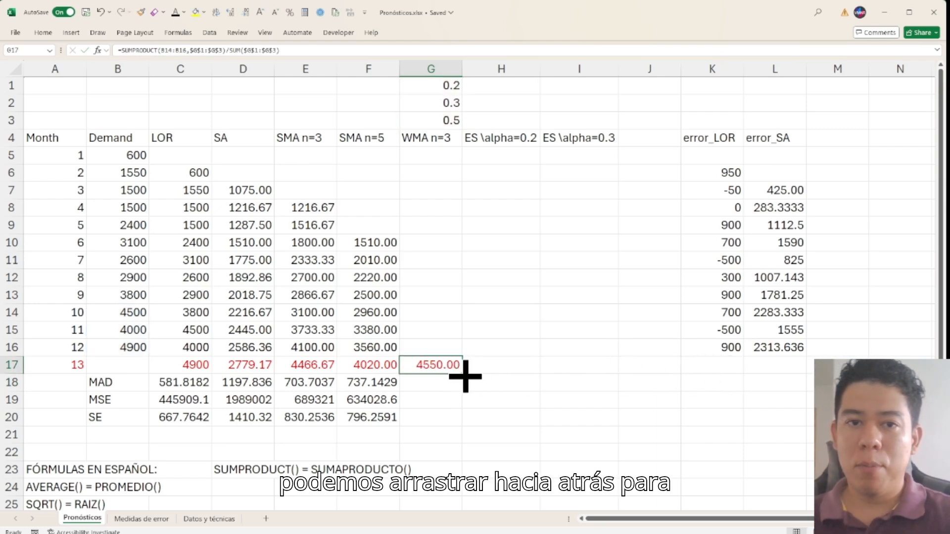
left_click_drag(465, 376, 457, 290)
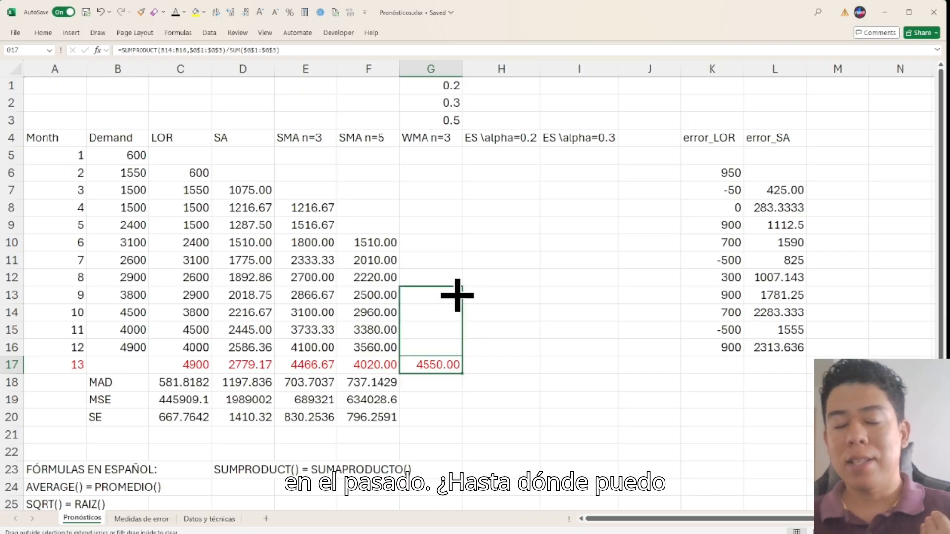
left_click_drag(457, 293, 455, 197)
left_click_drag(455, 153, 456, 194)
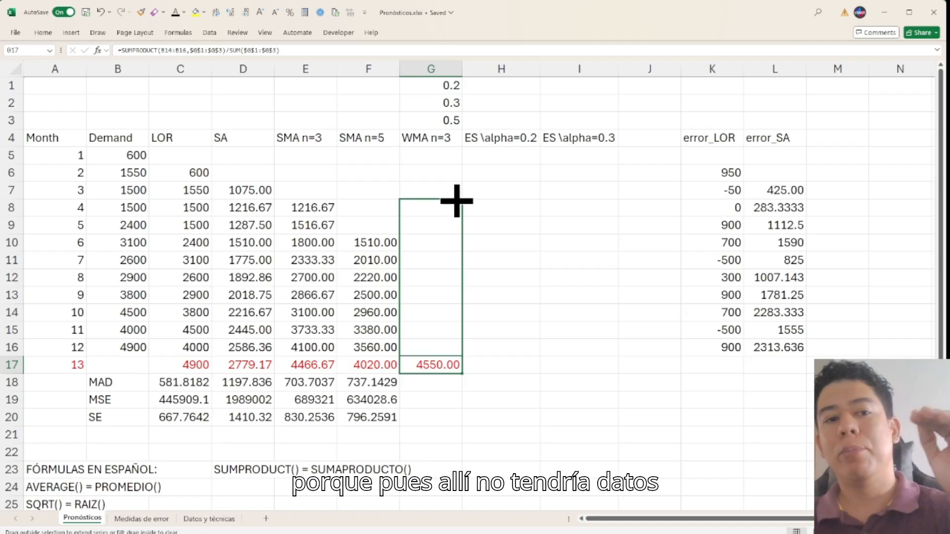
left_click_drag(457, 201, 454, 199)
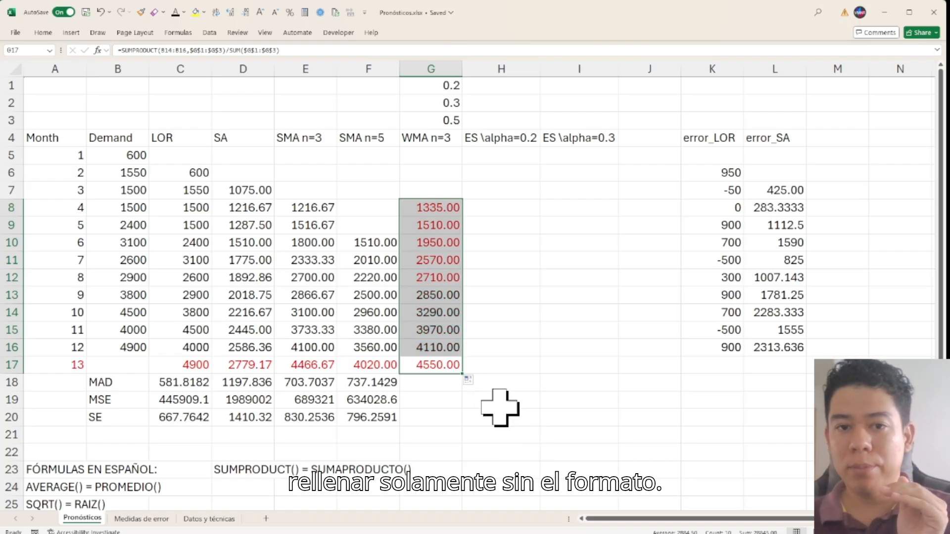
left_click(455, 242)
left_click(440, 348)
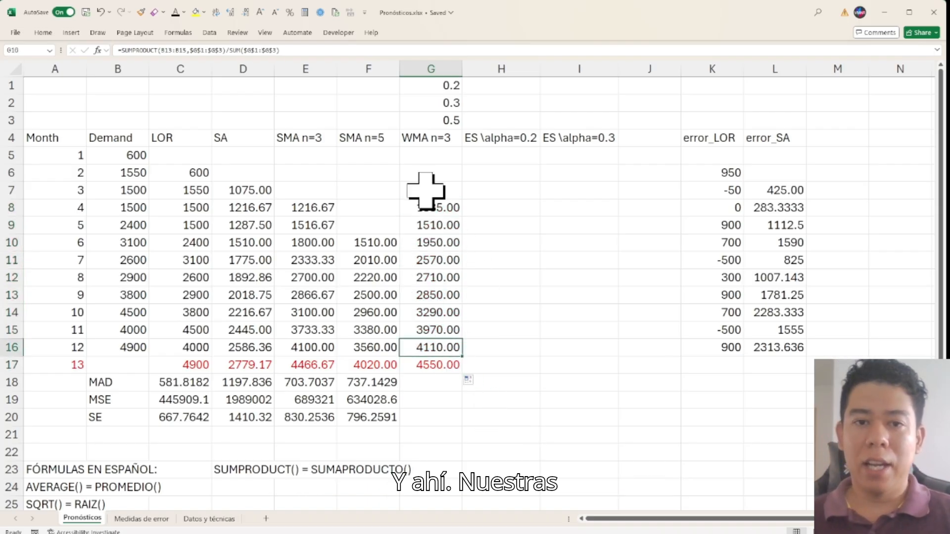
left_click_drag(434, 212, 431, 348)
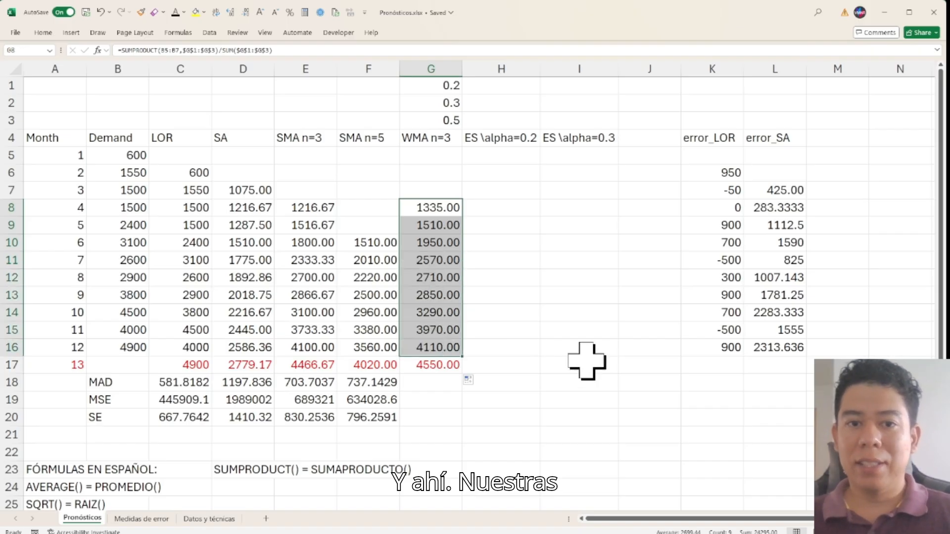
Copy the MAD, MSE and SE formulas of SMA n=5 into the WMA column, G18:G20
left_click(371, 386)
left_click_drag(402, 394, 442, 425)
left_click(396, 402)
left_click(396, 418)
Adjust the WMA MAD and MSE formulas in G18 and G19 to compare demand B8:B16 with forecasts G8:G16
left_click(431, 388)
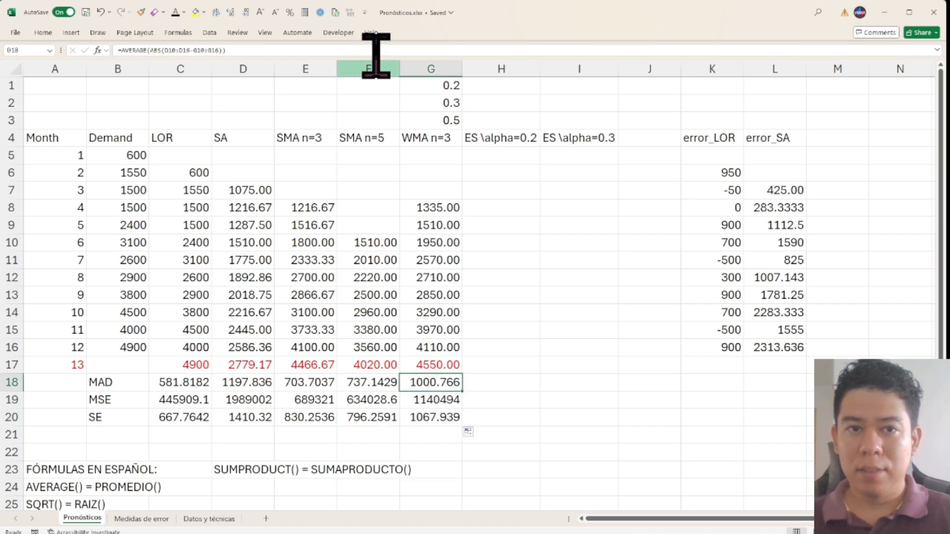
left_click(318, 49)
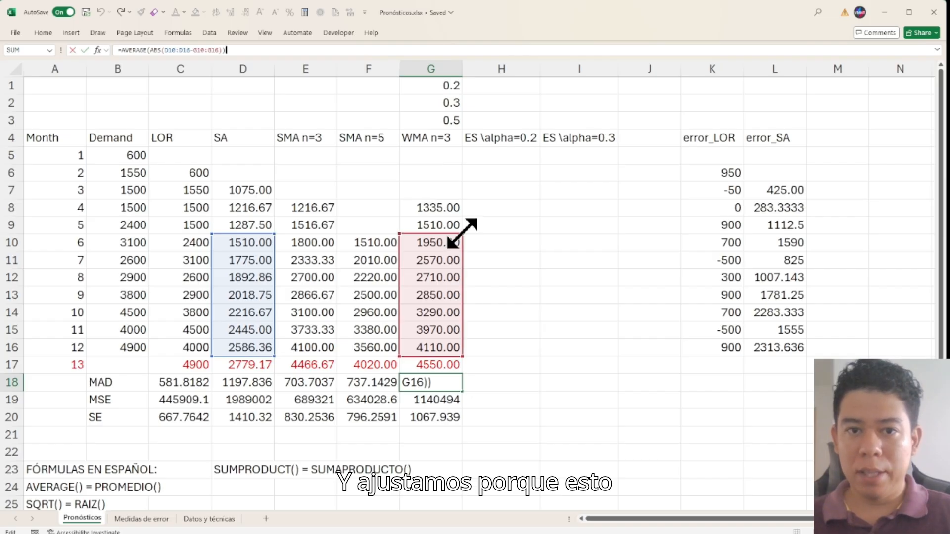
left_click_drag(461, 228, 462, 201)
left_click_drag(244, 240, 147, 200)
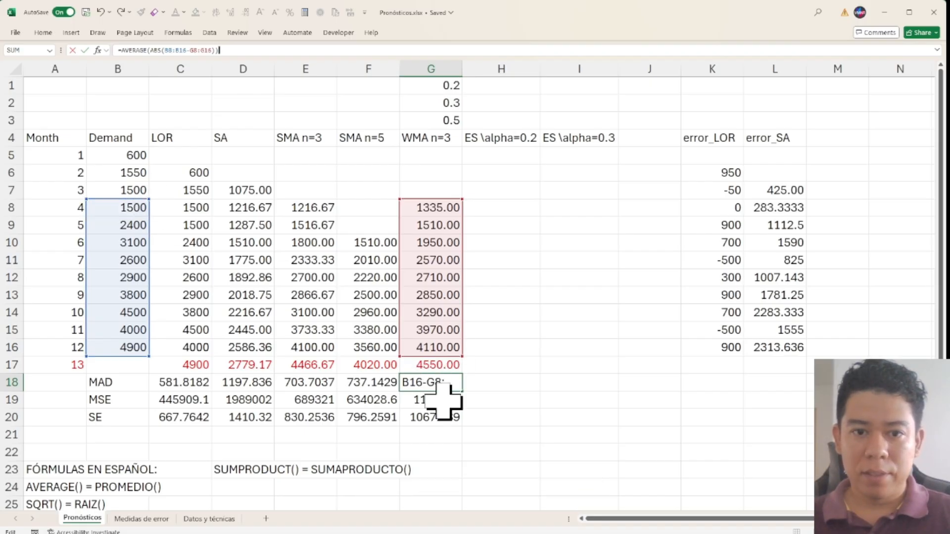
key("Return")
key("F2")
left_click_drag(276, 242, 148, 200)
left_click_drag(456, 233, 460, 200)
key("Return")
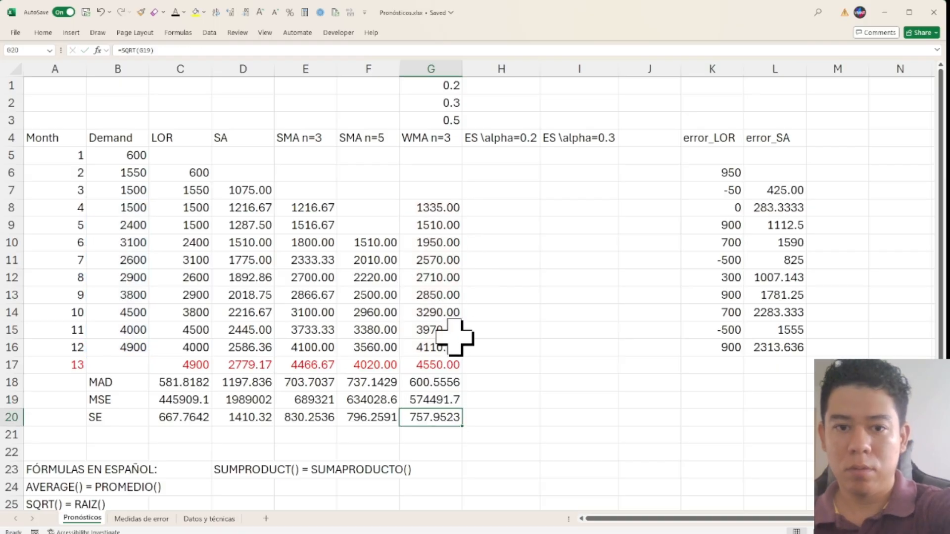
Correct the SMA n=5 MAD and MSE formulas in F18 and F19 to use the demand range B10:B16
left_click(377, 387)
left_click(255, 47)
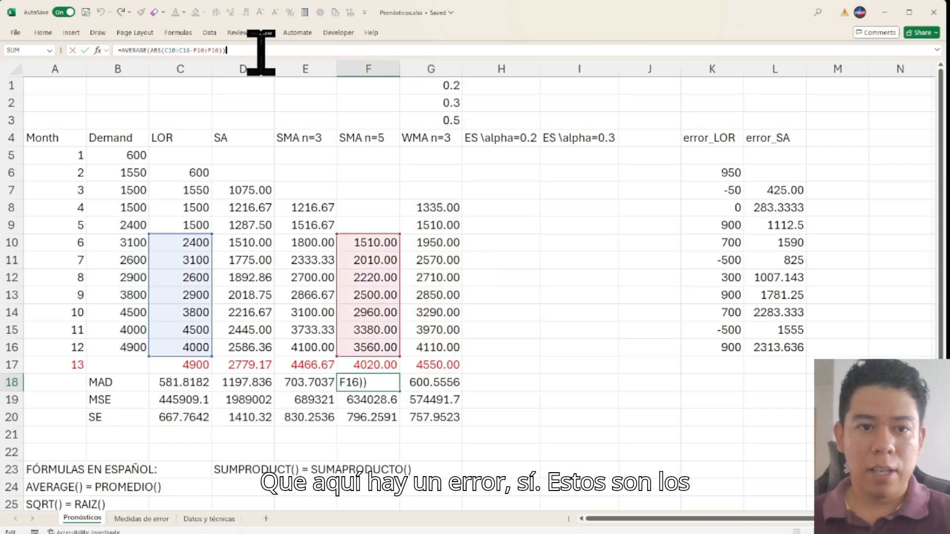
left_click_drag(179, 236, 153, 254)
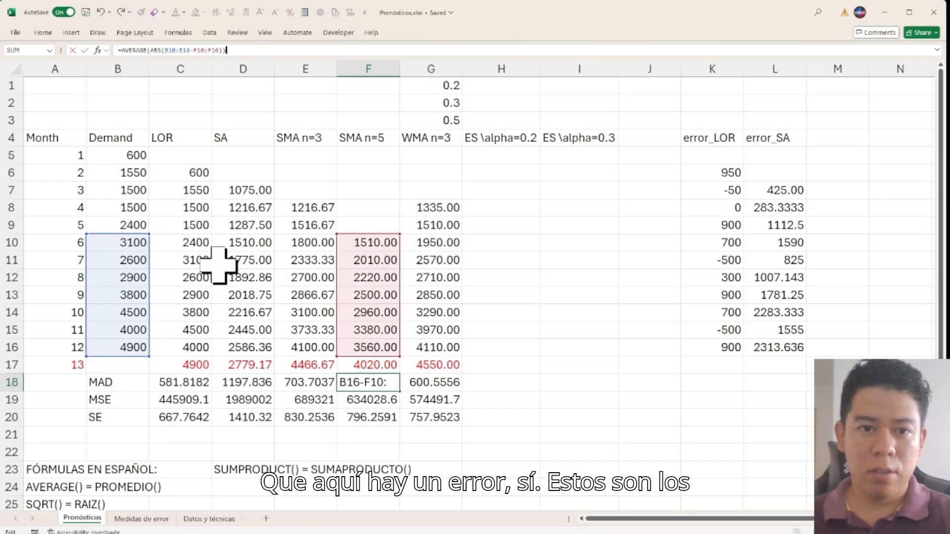
key("Return")
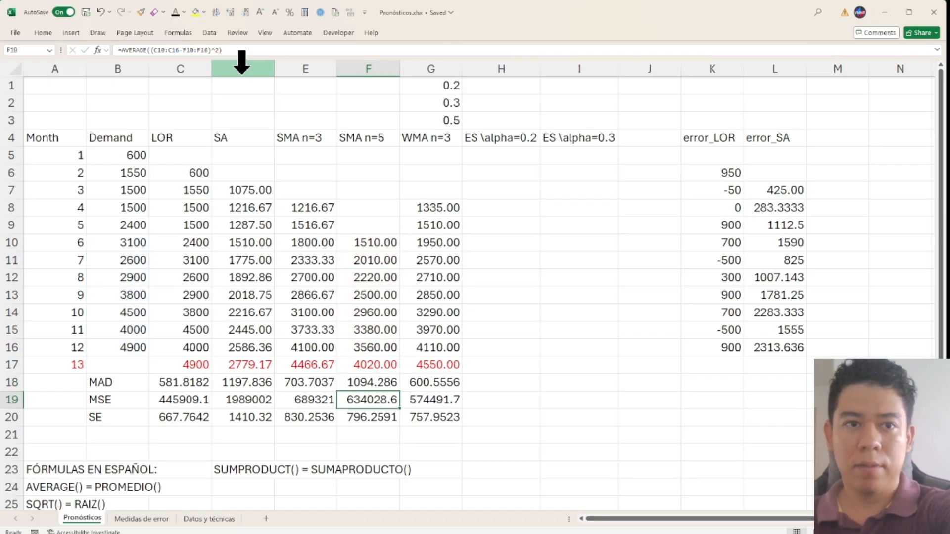
left_click(235, 49)
left_click_drag(191, 237, 146, 242)
key("Return")
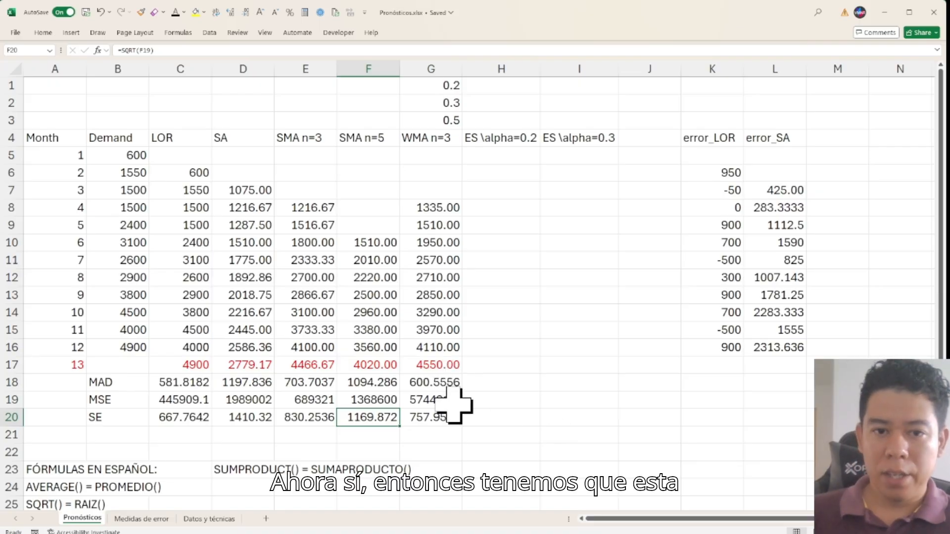
Check the ranges in the WMA MAD and MSE formulas, and compare the WMA error measures with those of LOR
left_click(445, 382)
left_click(258, 49)
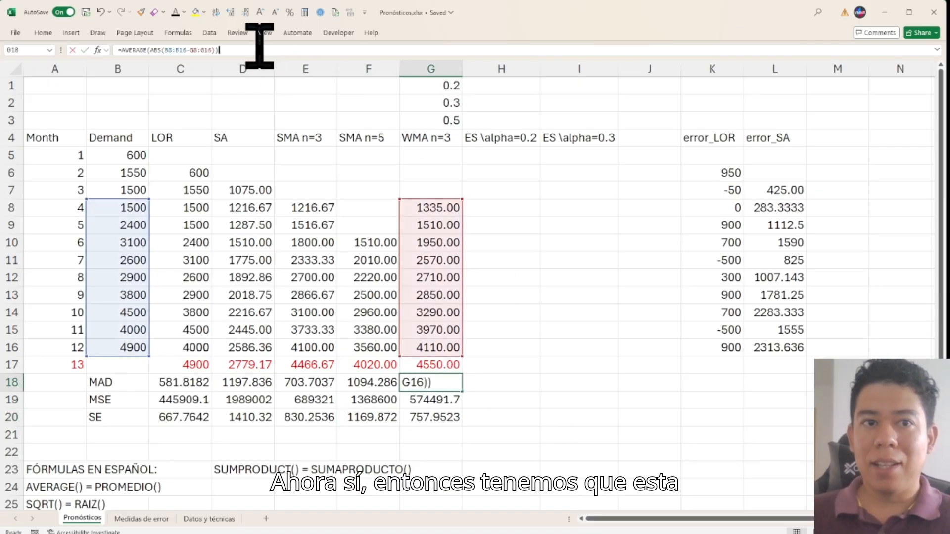
left_click(435, 401)
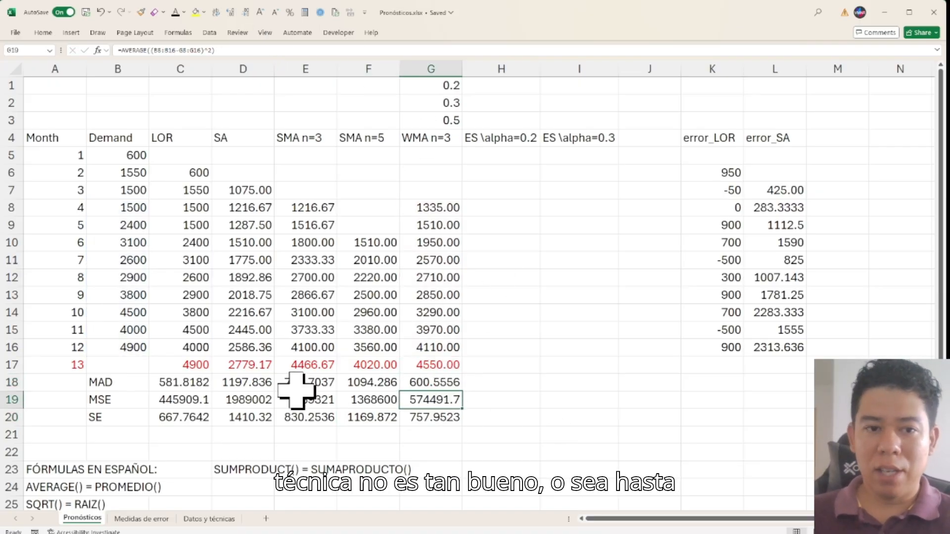
left_click_drag(162, 139, 183, 415)
Review the two exponential smoothing columns, ES \alpha=0.2 and ES \alpha=0.3, that still need forecasts
left_click(533, 364)
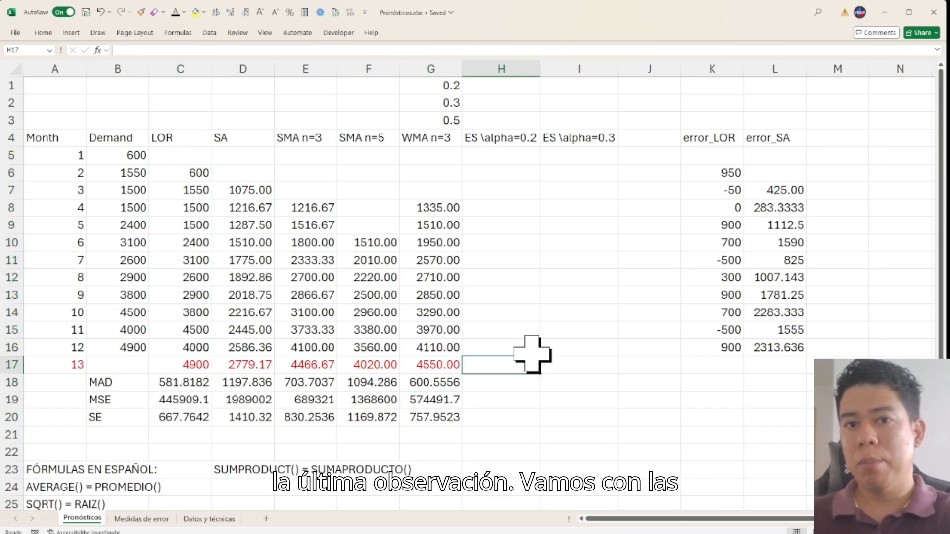
left_click(510, 144)
left_click(599, 144)
left_click(523, 141)
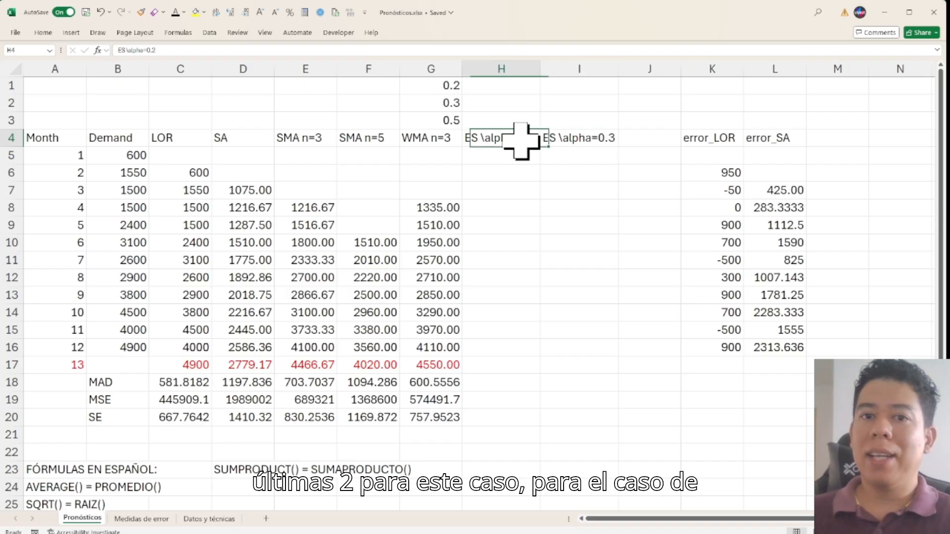
left_click(596, 137)
left_click(454, 139)
left_click(529, 136)
left_click(553, 141)
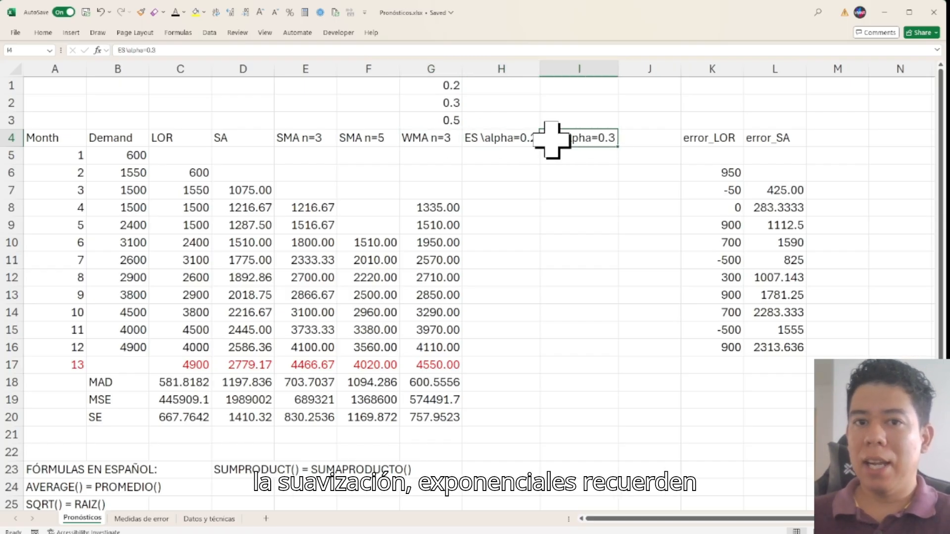
left_click(507, 143)
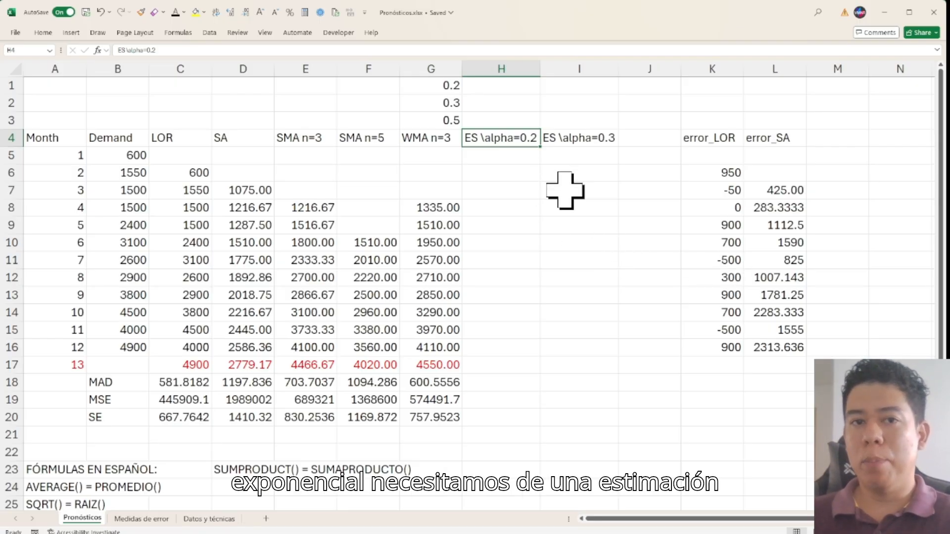
Insert an equation object below the ES columns and begin the exponential smoothing formula with y_t = ŷ
left_click(74, 32)
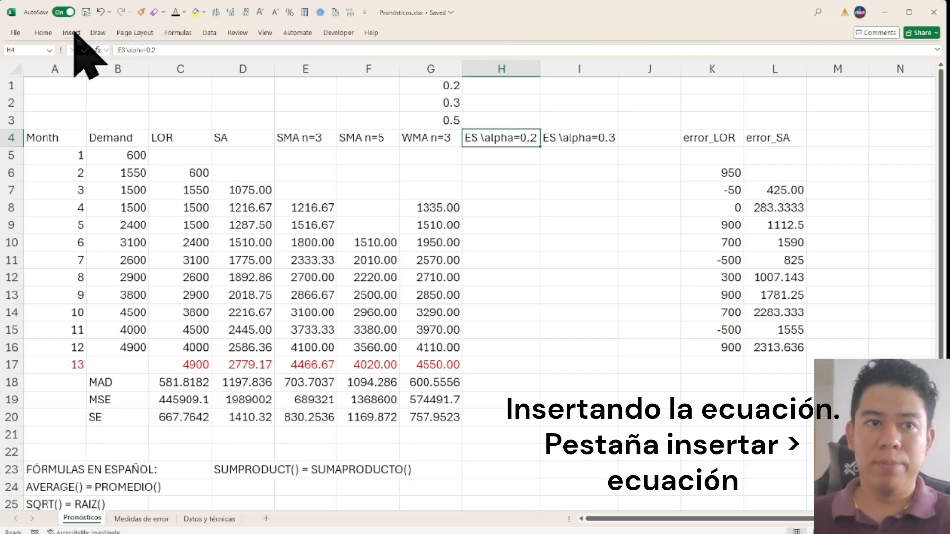
left_click(735, 67)
left_click_drag(519, 266, 612, 404)
type("y")
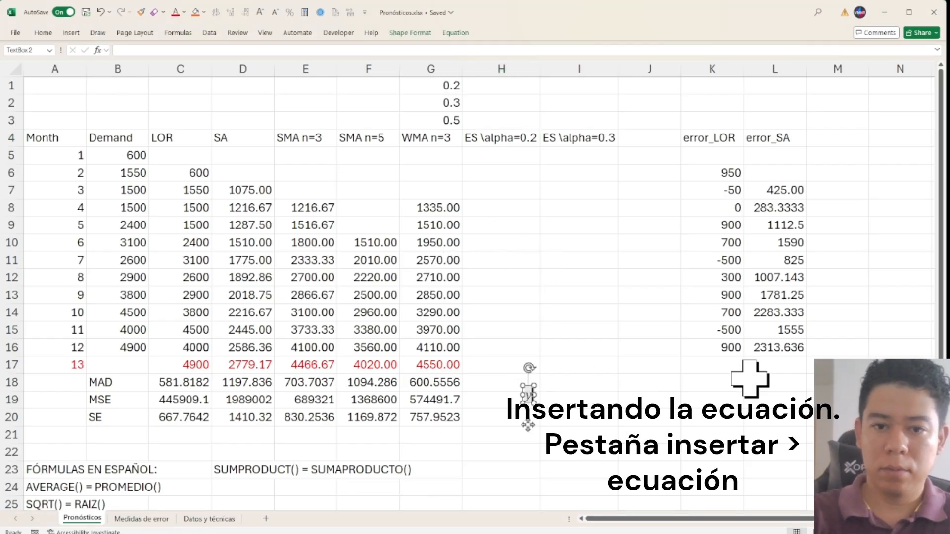
type("_t =\\hat")
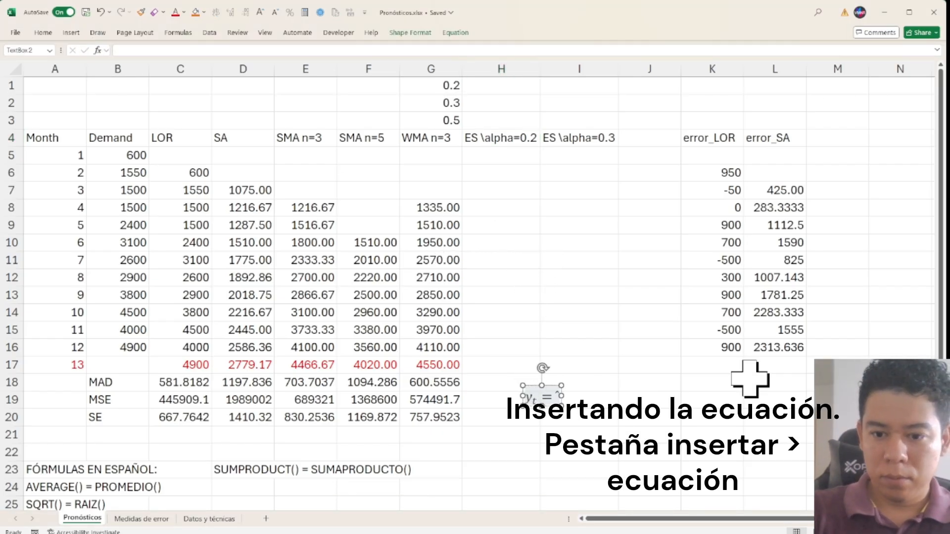
key("BackSpace")
type("\\hat")
key("BackSpace")
key("Right")
key("BackSpace")
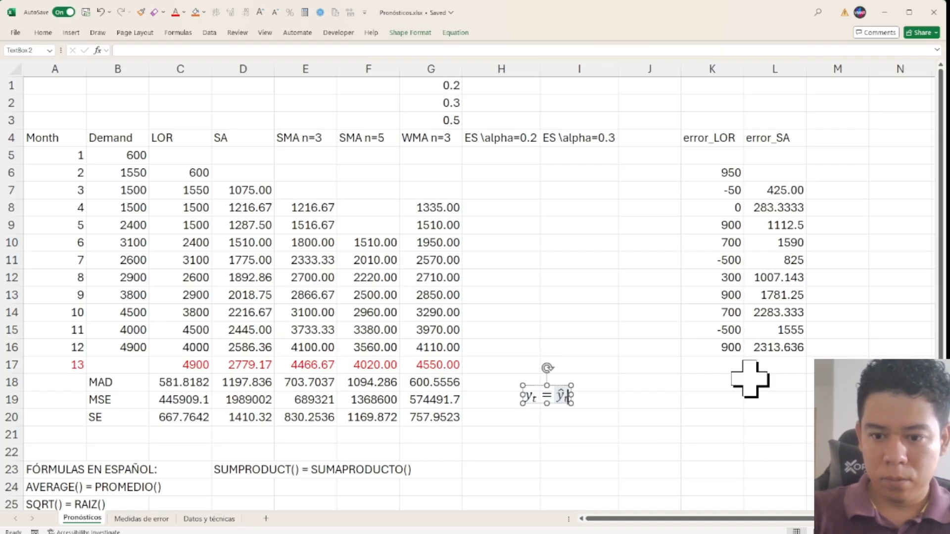
Complete the exponential smoothing equation so it reads y_t = ŷ_{t-1} + α(y_{t-1} − ŷ_{t-1})
type("lpha ")
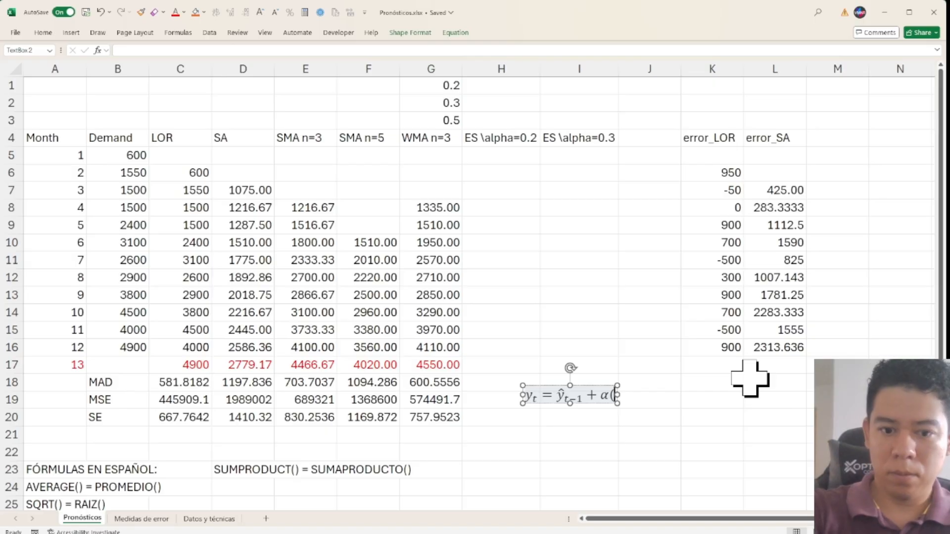
type("-1")
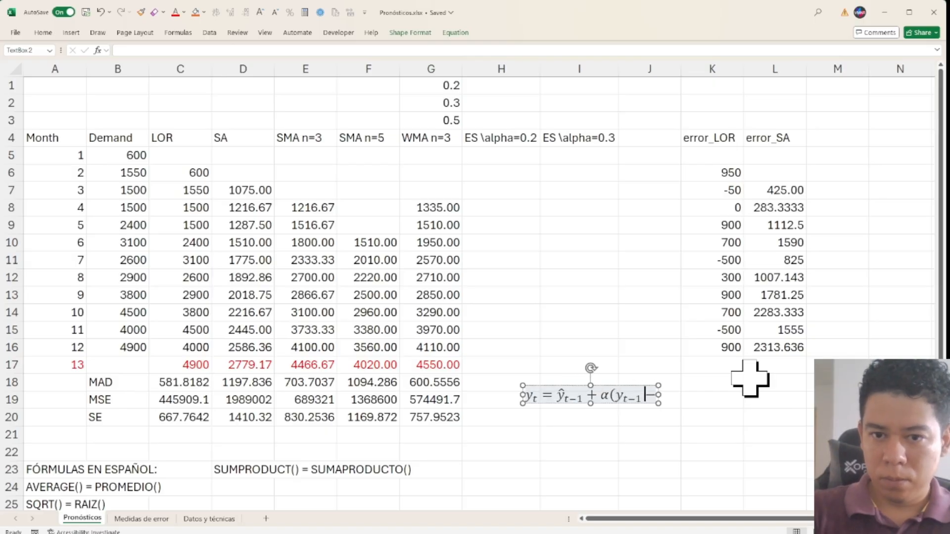
key("Right")
type("-")
key("ctrl+c")
key("Right")
key("Right")
key("Right")
key("Right")
key("Right")
key("Right")
key("Right")
key("Right")
key("Right")
key("Right")
key("Right")
key("Right")
key("Right")
key("Left")
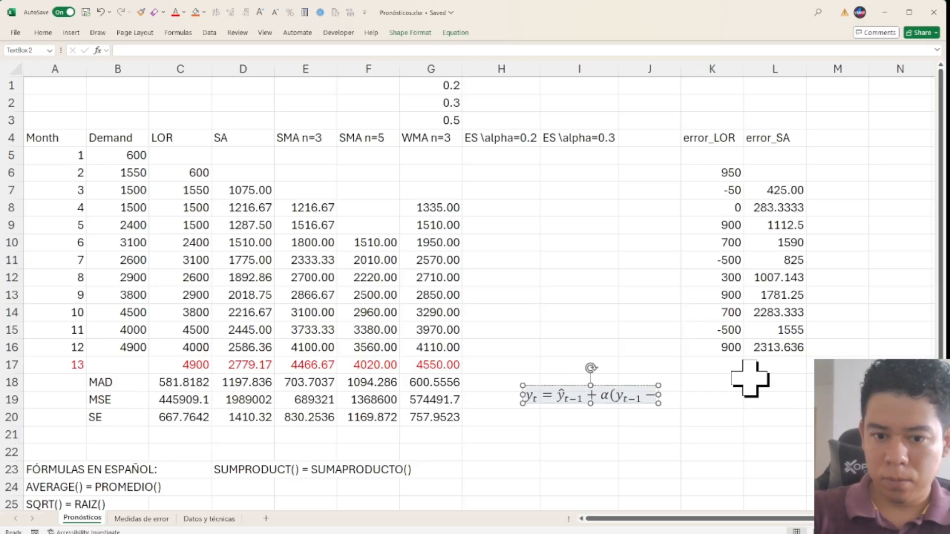
key("ctrl+v")
type(")")
key("Left")
key("Right")
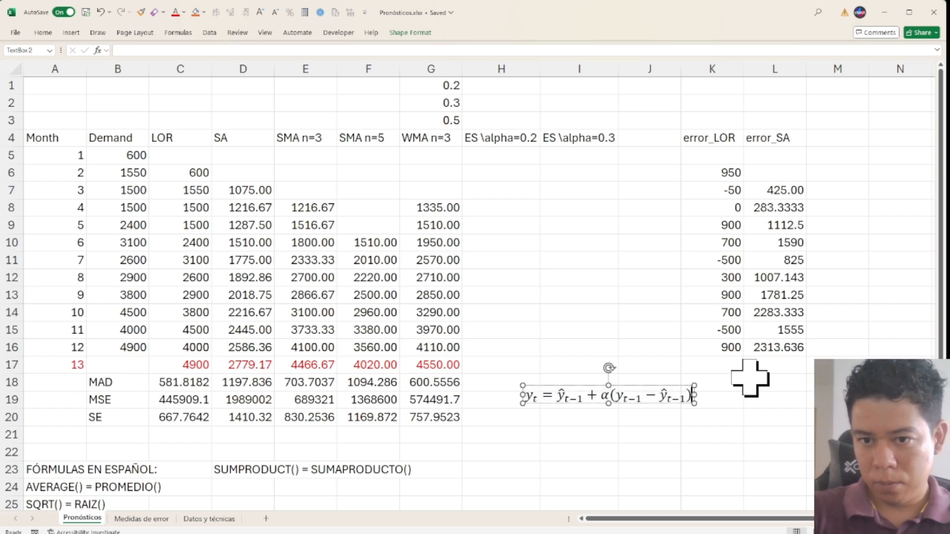
Move the smoothing equation above the error_LOR and error_SA headings, around row 2
left_click(750, 379)
left_click(658, 400)
left_click_drag(673, 404, 753, 21)
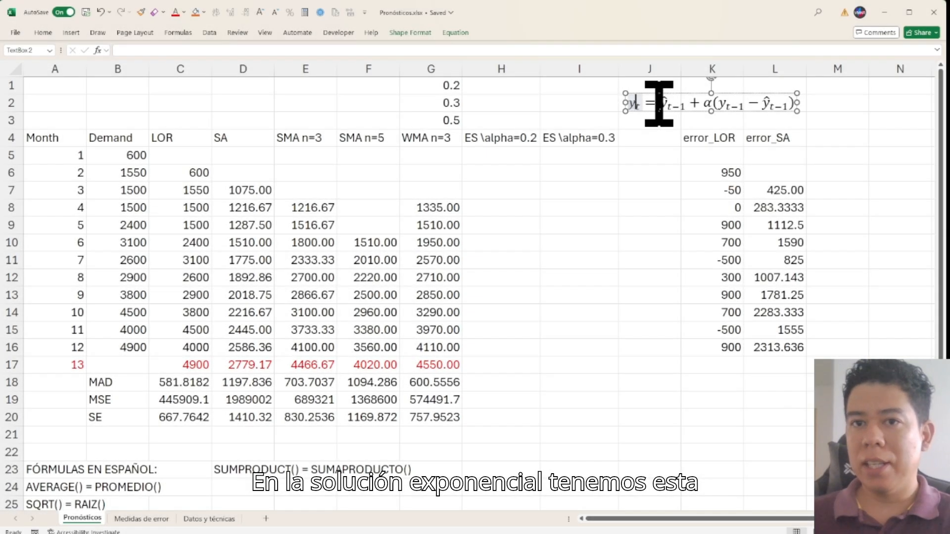
Examine the previous-estimate and error terms of the smoothing equation, and compare them with how the LOR to WMA forecasts start from demand data
left_click_drag(658, 103, 686, 103)
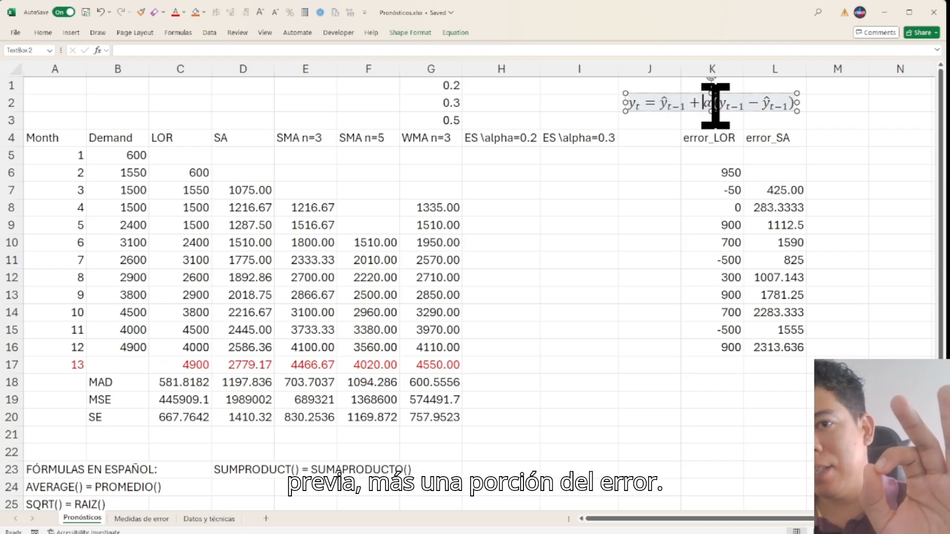
left_click_drag(716, 105, 774, 105)
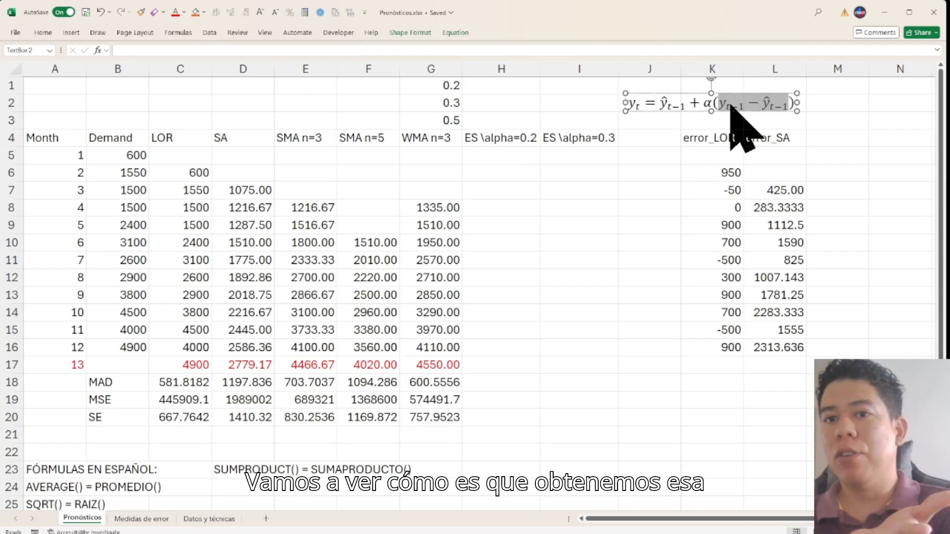
left_click(670, 104)
left_click_drag(661, 104, 676, 103)
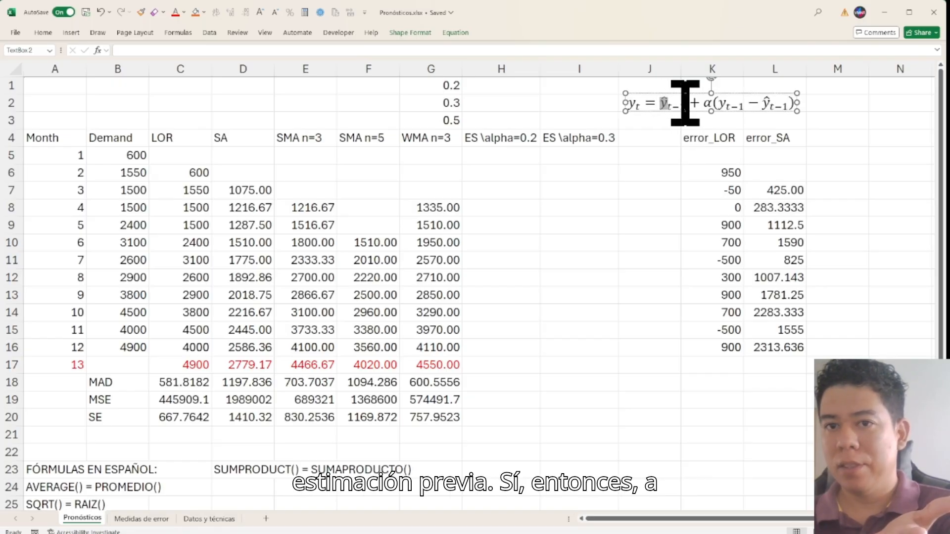
left_click_drag(156, 139, 435, 356)
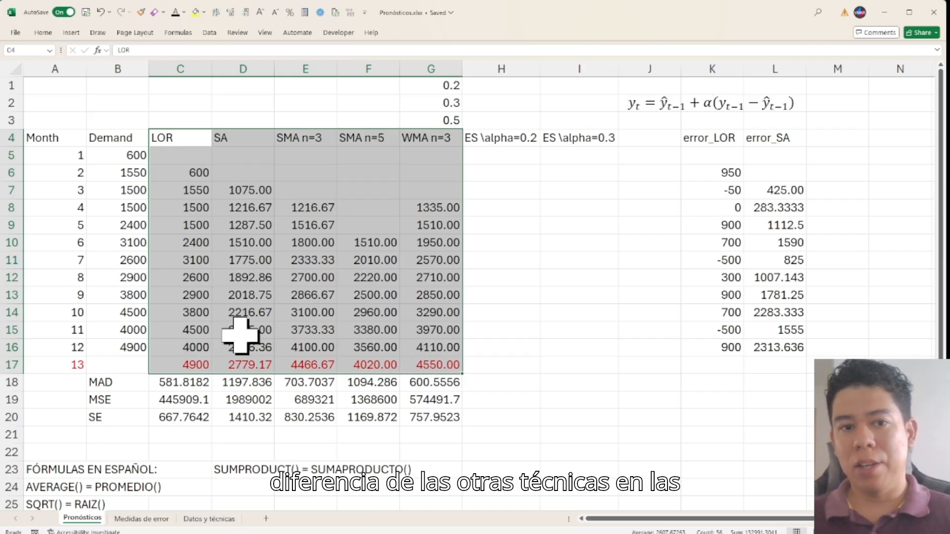
left_click(193, 179)
left_click(118, 152)
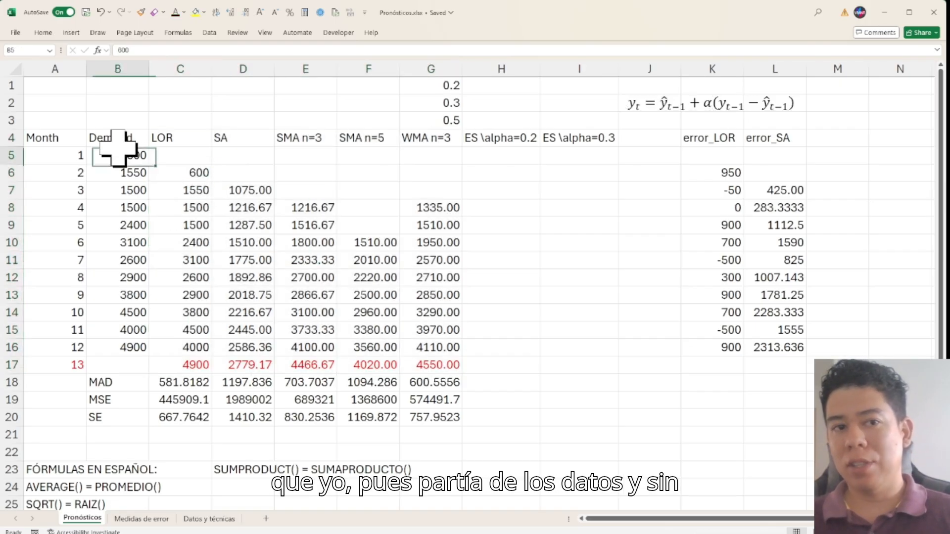
Enter the smoothing constants 0.2 in H3 and 0.9 in I3, and change the I4 heading to ES \alpha=0.9
left_click(520, 141)
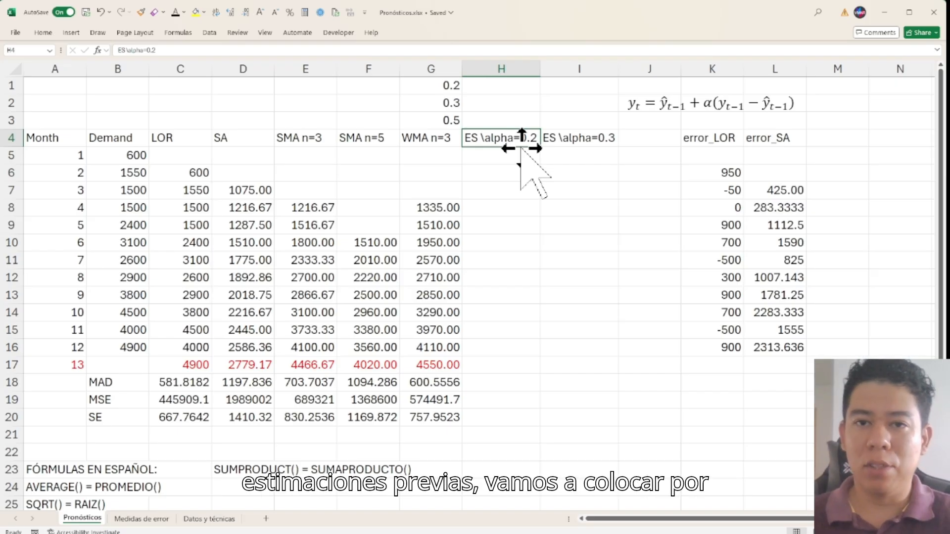
left_click(501, 121)
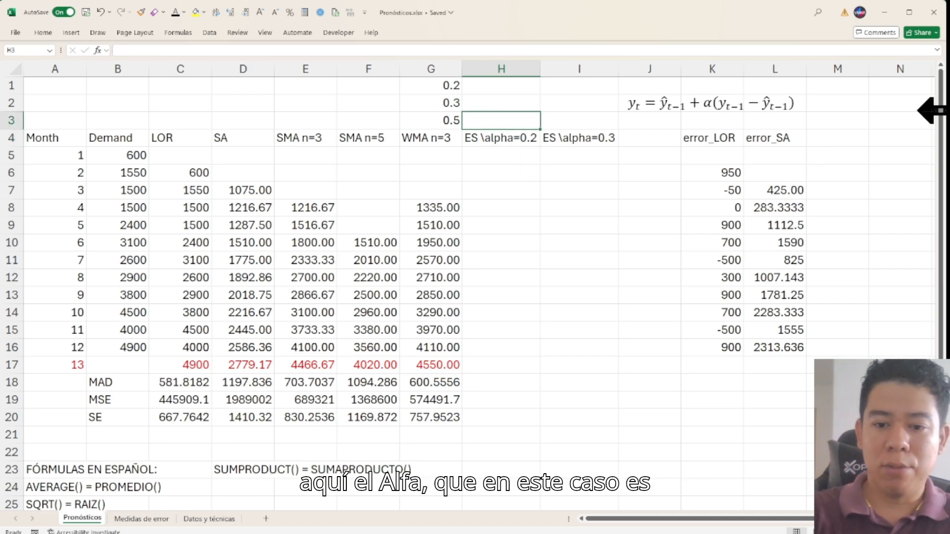
type("0.2")
key("Tab")
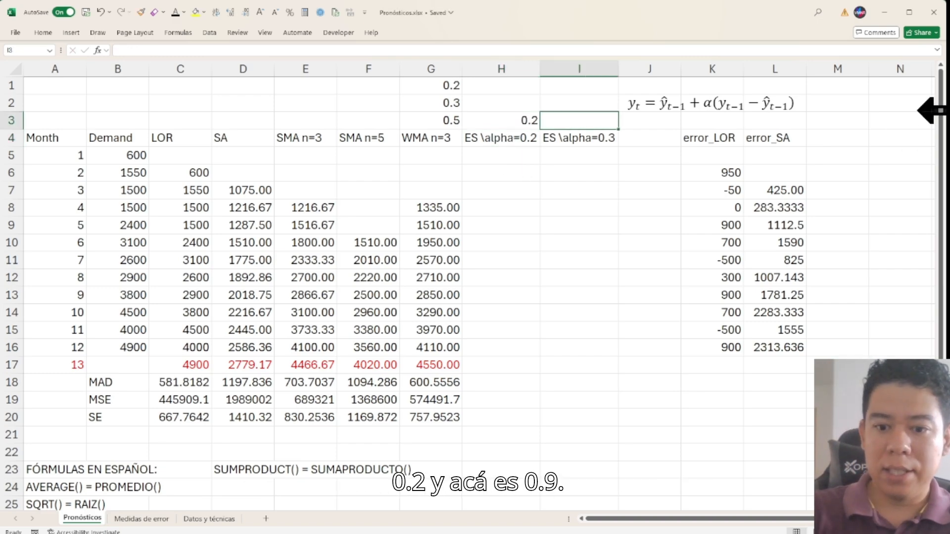
key("Return")
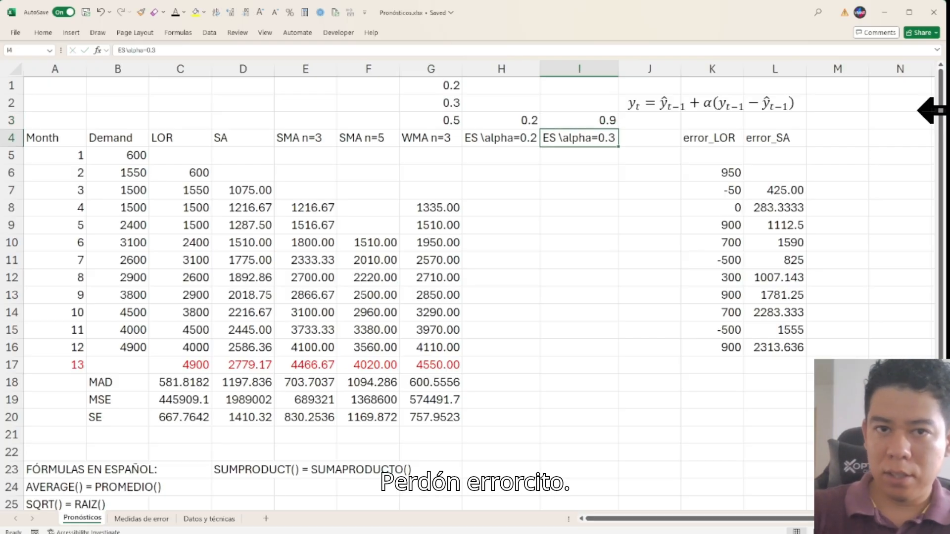
left_click(189, 50)
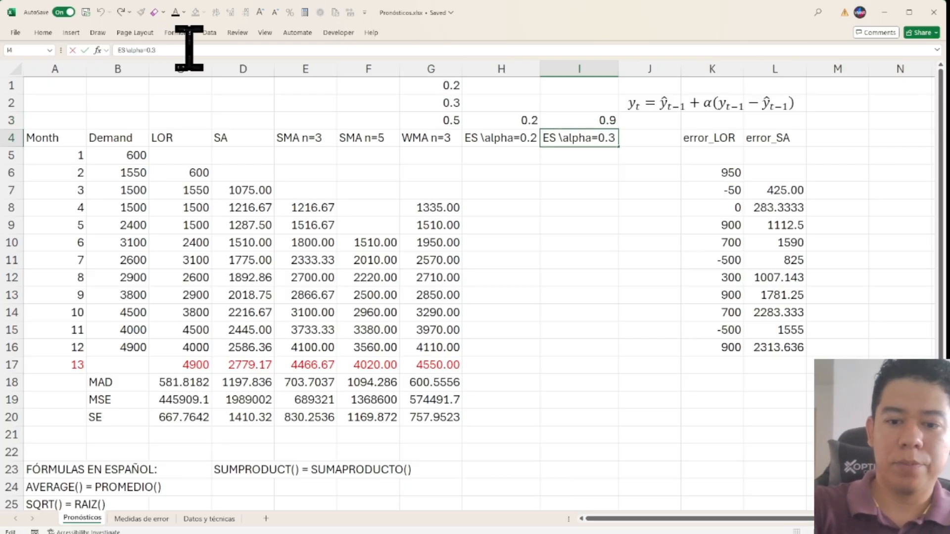
key("Return")
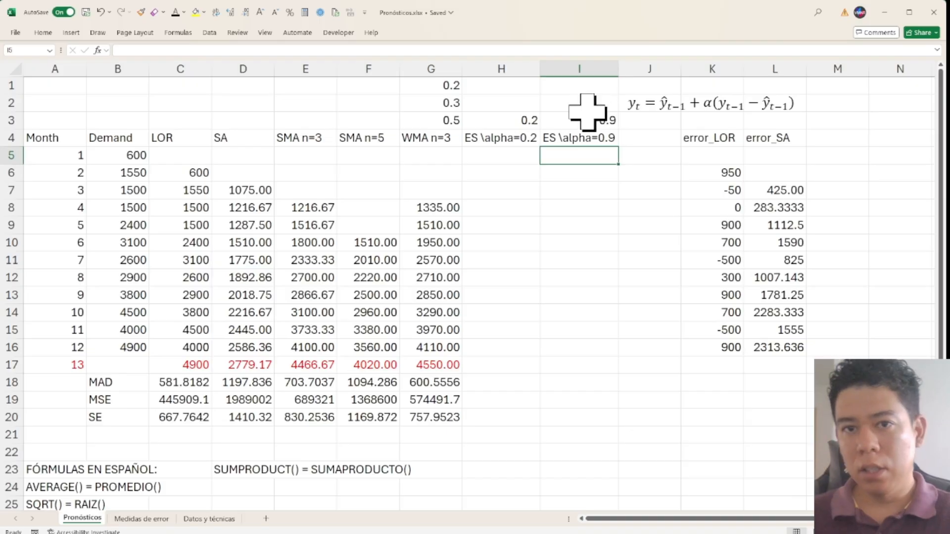
Review the equation's previous-estimate term, the month 1 demand and the month 2 LOR forecast as a starting value for exponential smoothing
left_click(500, 120)
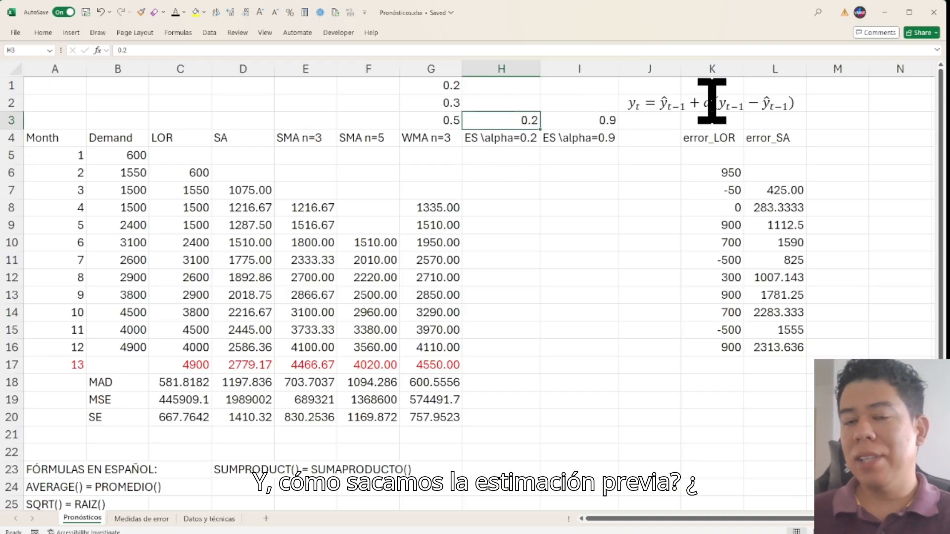
left_click(666, 101)
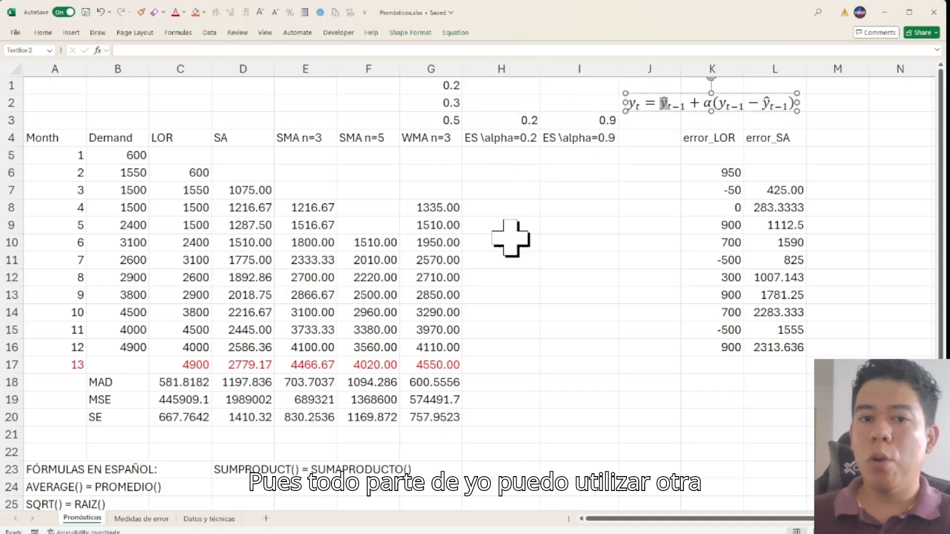
left_click(511, 347)
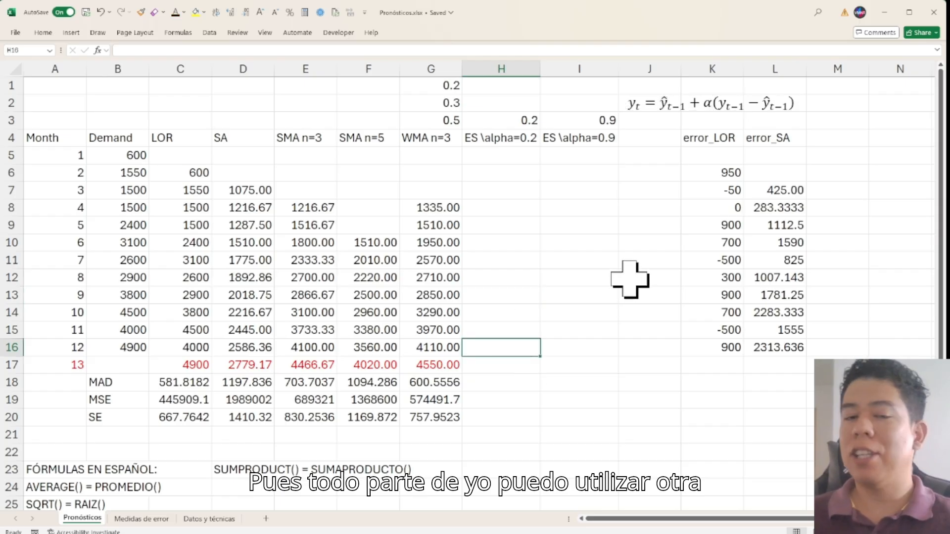
left_click(500, 173)
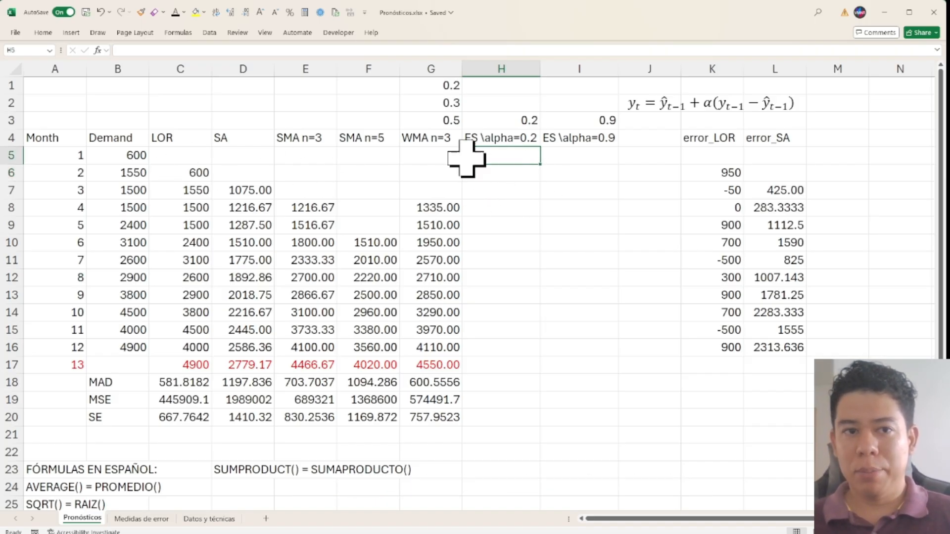
left_click(126, 154)
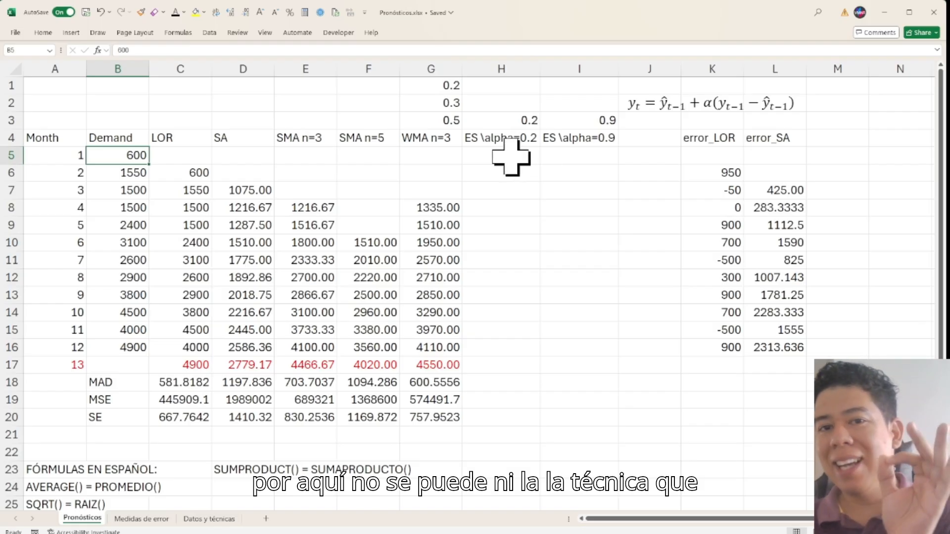
left_click(184, 138)
left_click(180, 173)
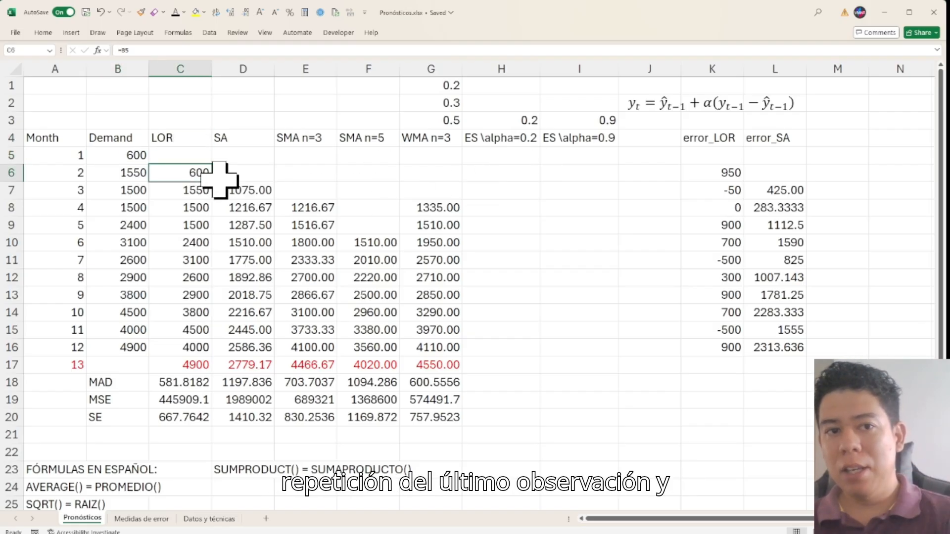
Reuse the LOR formula in H6 as the initial ES forecast, pointing it to the month 1 demand with =B5
left_click_drag(192, 187, 541, 186)
key("F2")
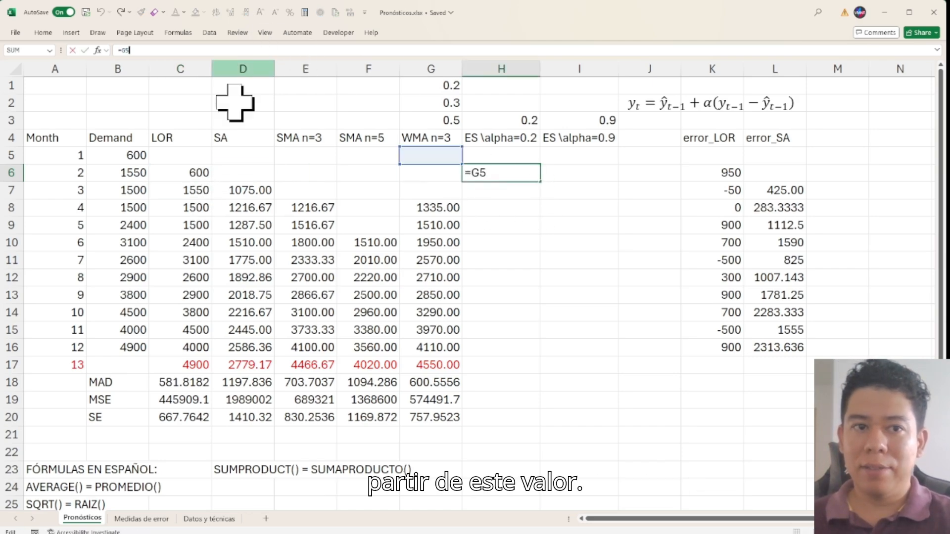
left_click_drag(428, 165, 132, 157)
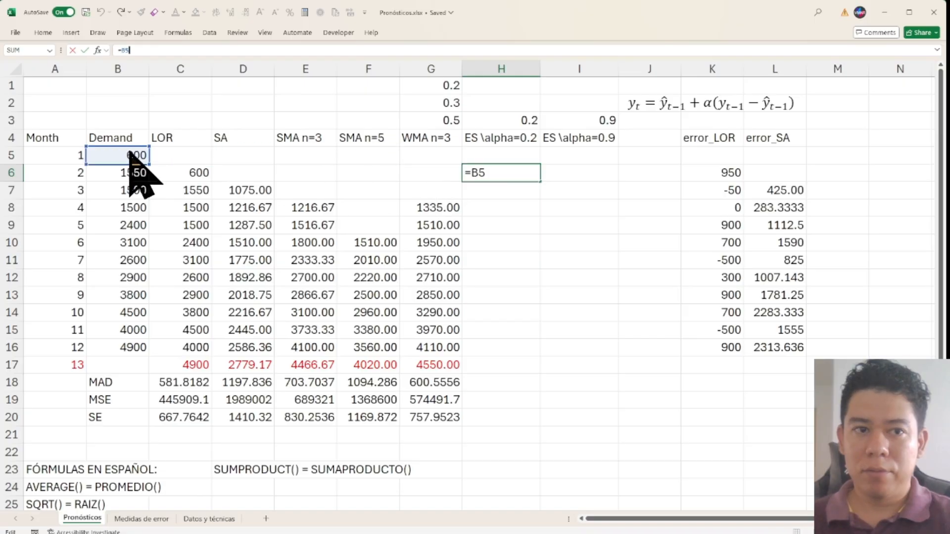
key("Return")
Enter the initial month 2 forecast in H6 as the constant 600
left_click(502, 172)
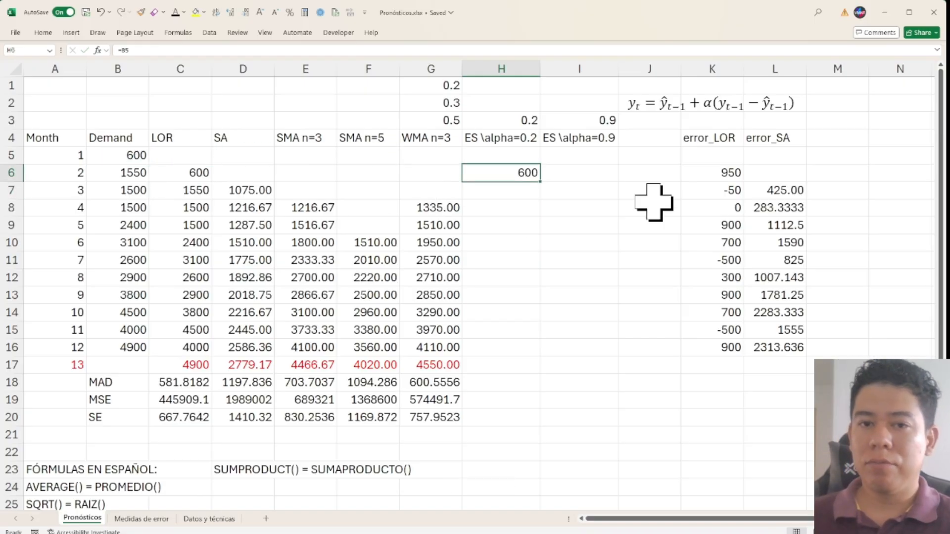
type("600")
key("Return")
key("Up")
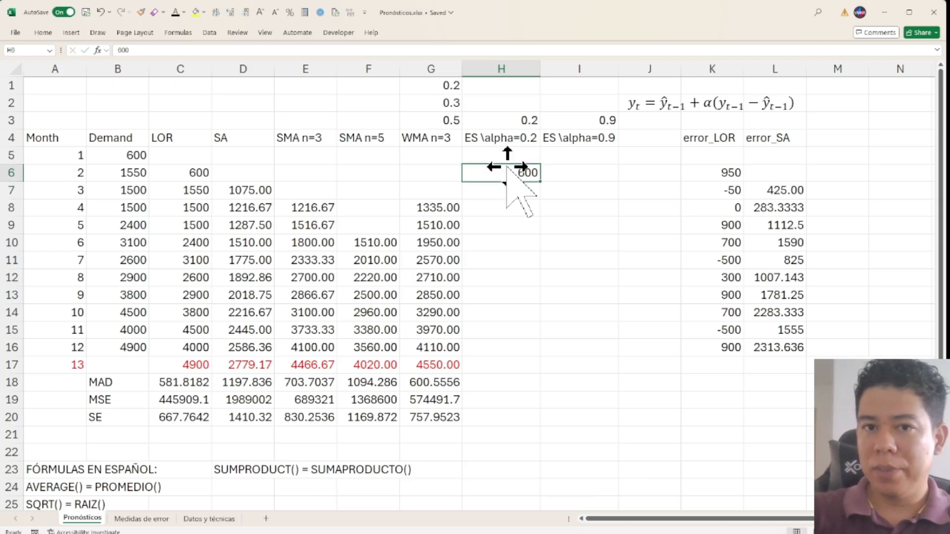
Enter the month 3 exponential smoothing forecast in H7 as =H6+$H$3*(B6-H6)
left_click(493, 188)
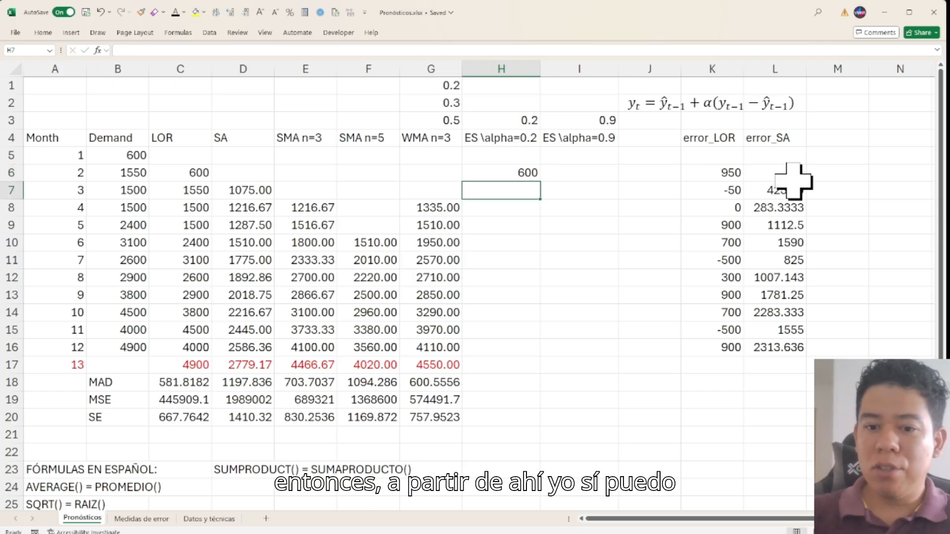
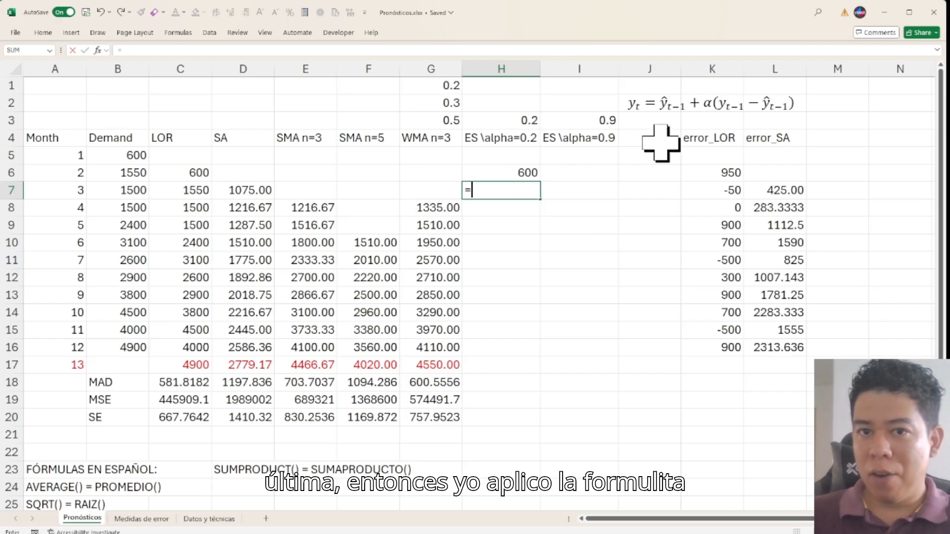
left_click(514, 176)
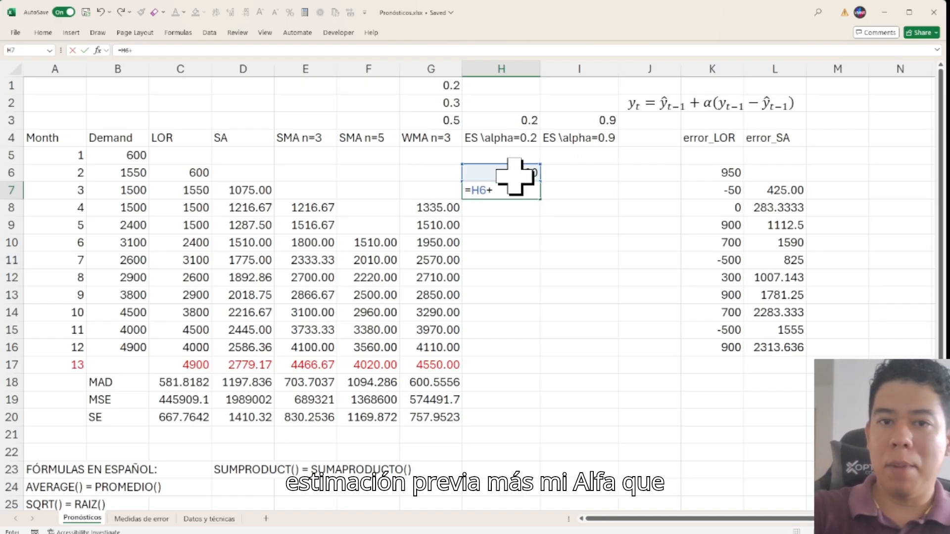
type("+")
key("Up")
key("Up")
key("Up")
key("Up")
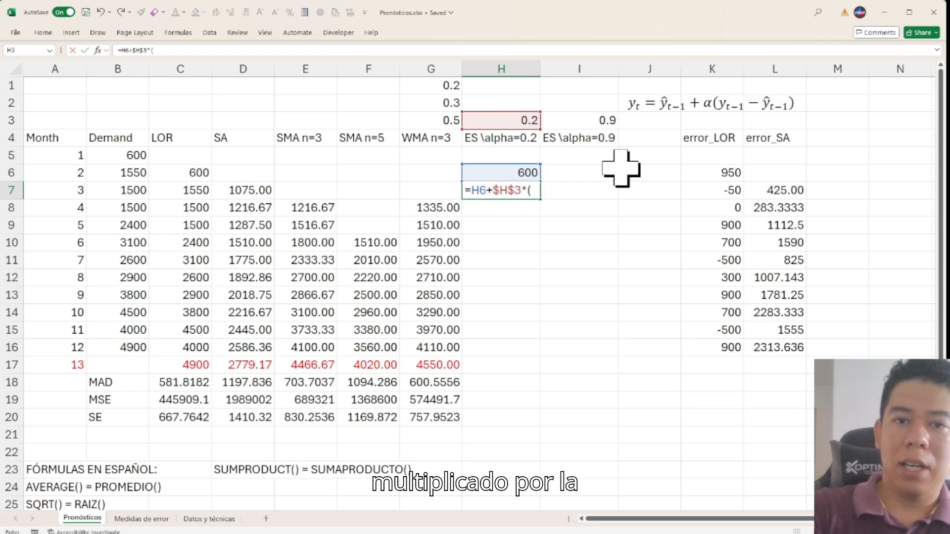
left_click(119, 173)
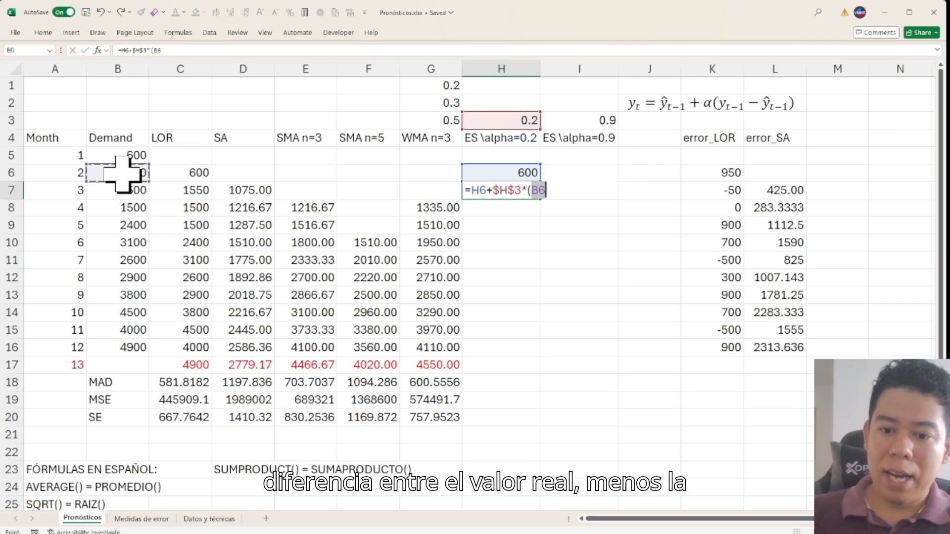
left_click(505, 170)
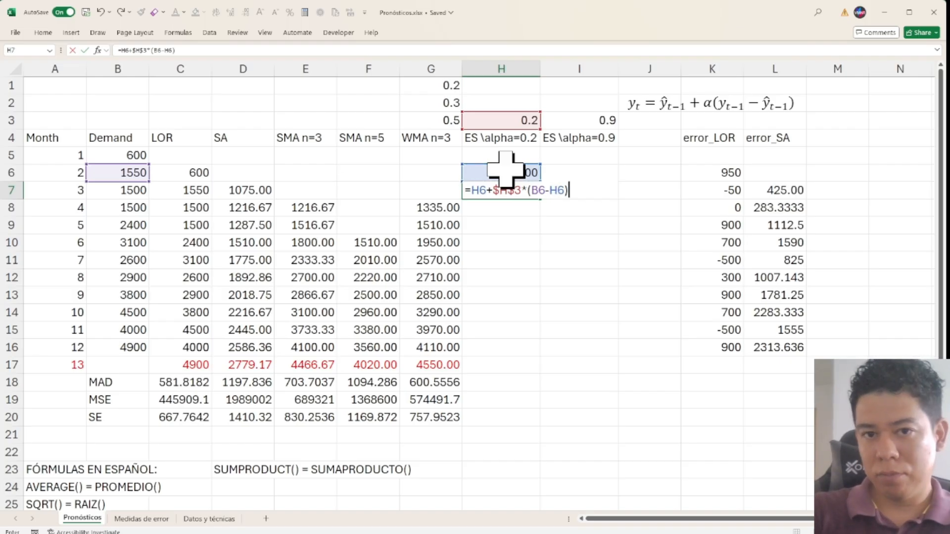
type(")")
key("Return")
key("Up")
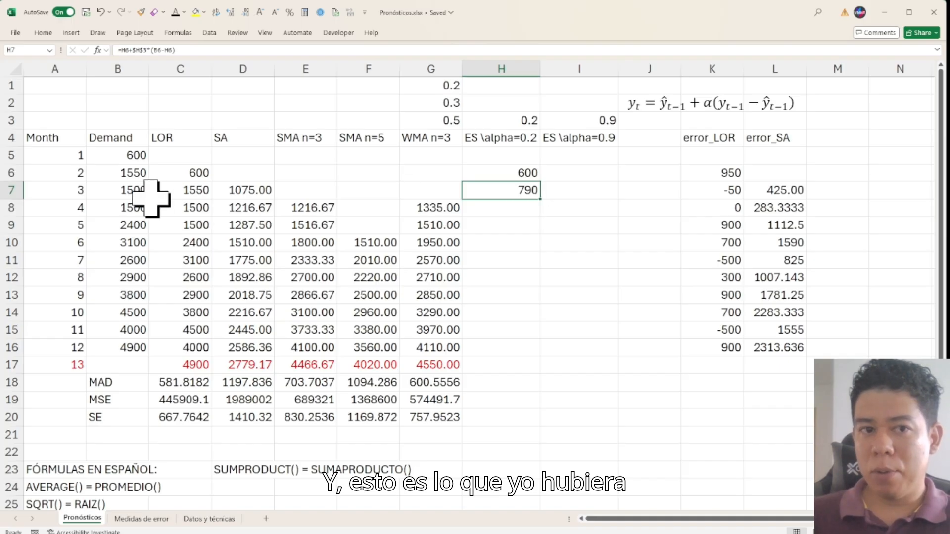
Fill the H7 smoothing formula down through H16 and format the filled forecasts with one decimal place
left_click_drag(542, 203, 534, 357)
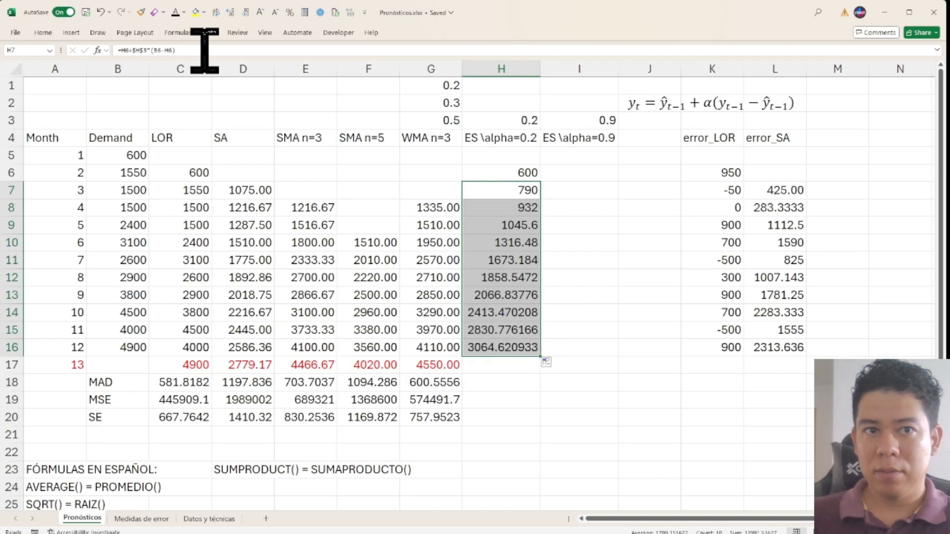
left_click(246, 13)
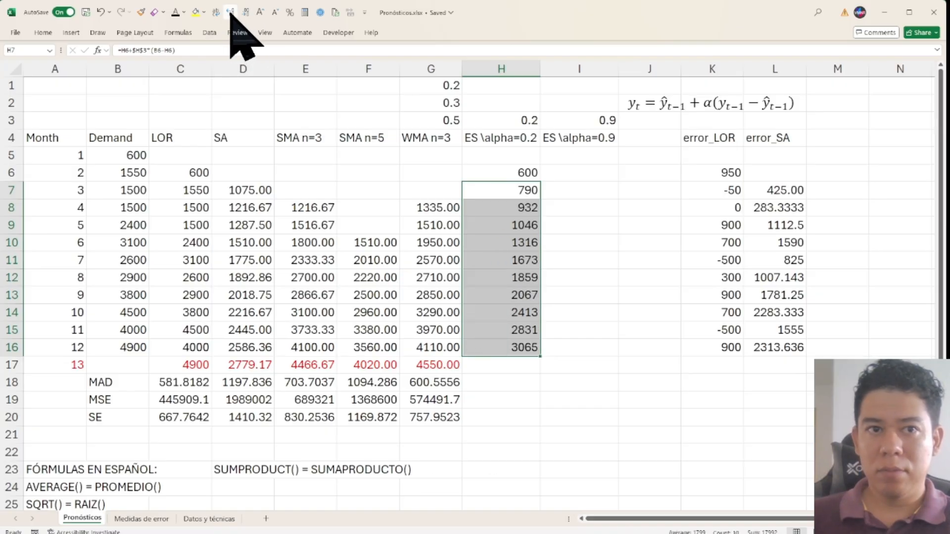
left_click(230, 12)
left_click(529, 319)
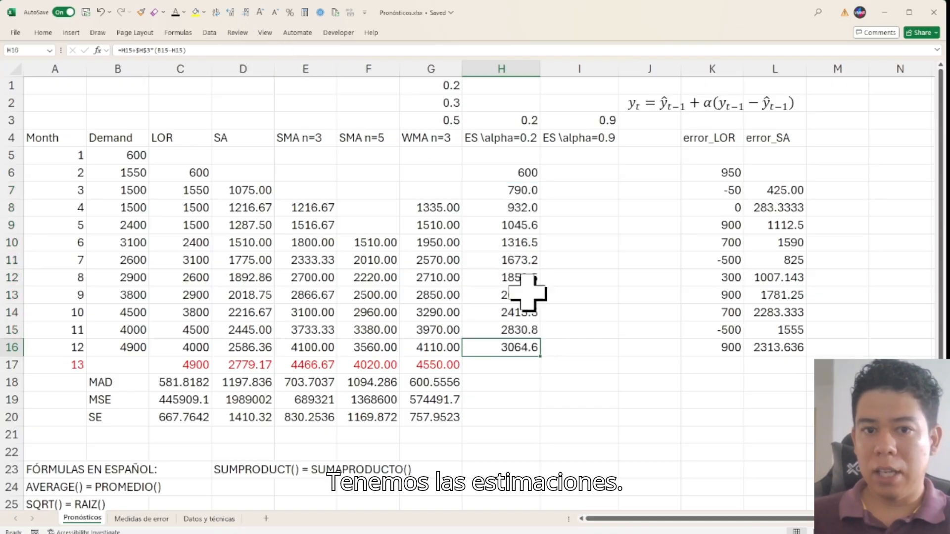
Color the initial month 2 ES forecast in H6 red to set it apart from the smoothed estimates
left_click_drag(520, 188, 515, 349)
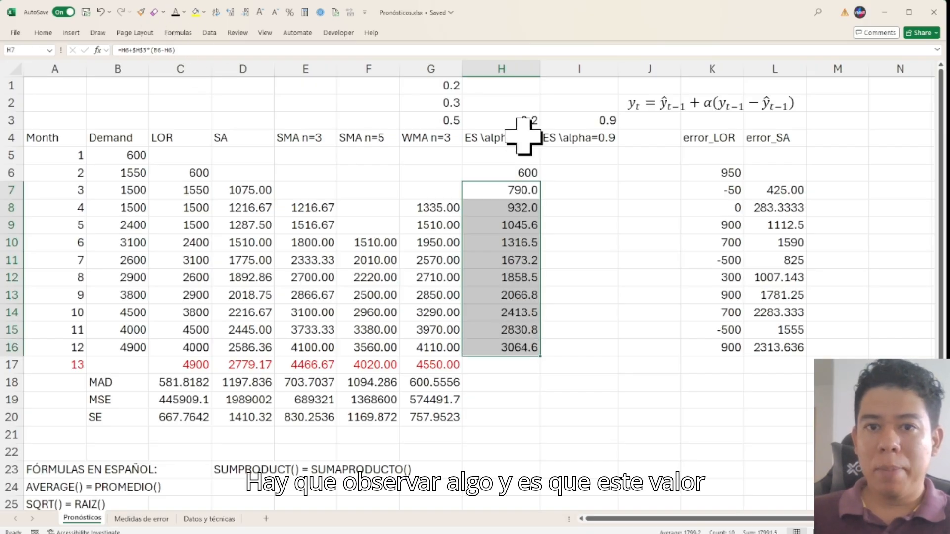
left_click(512, 172)
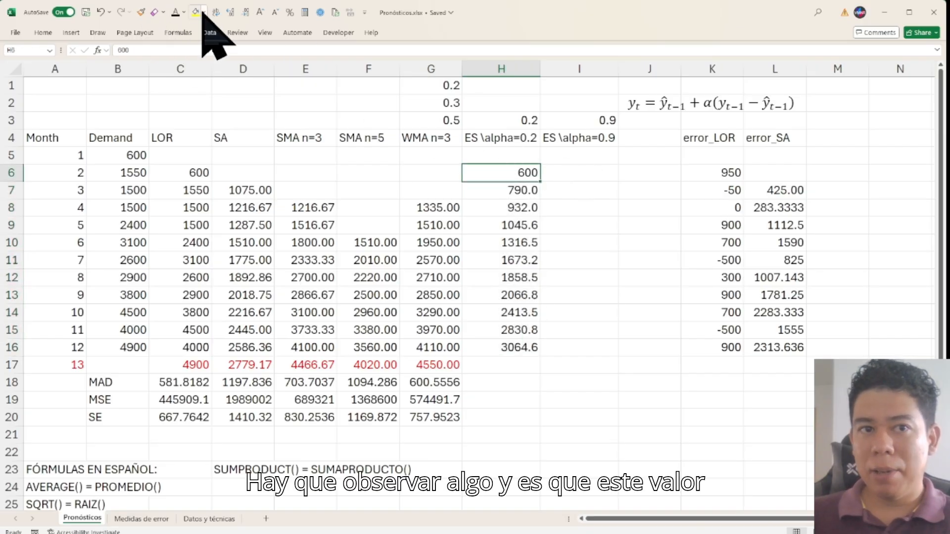
left_click(181, 12)
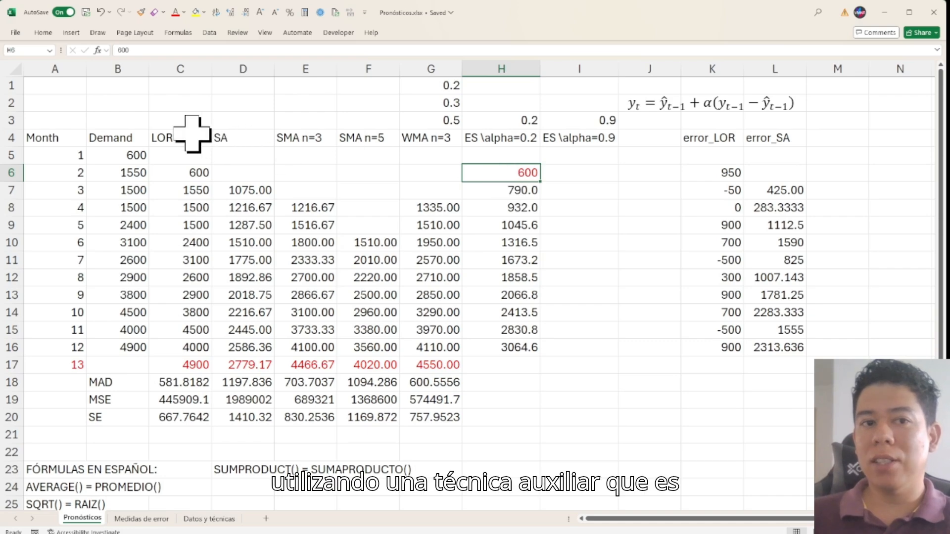
Compare the LOR-based starting value in H6 with the first SA forecast, and examine where the ES estimates begin in each case
left_click(162, 134)
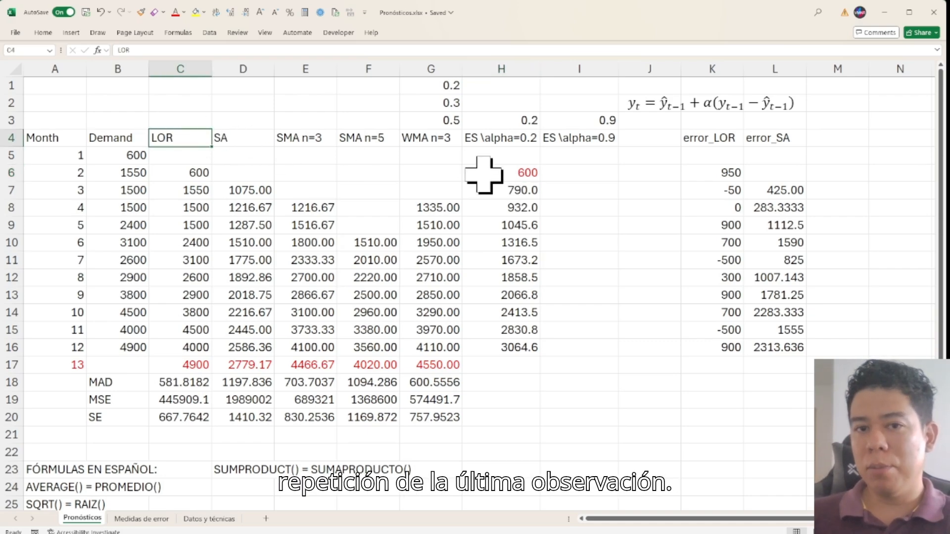
left_click(504, 176)
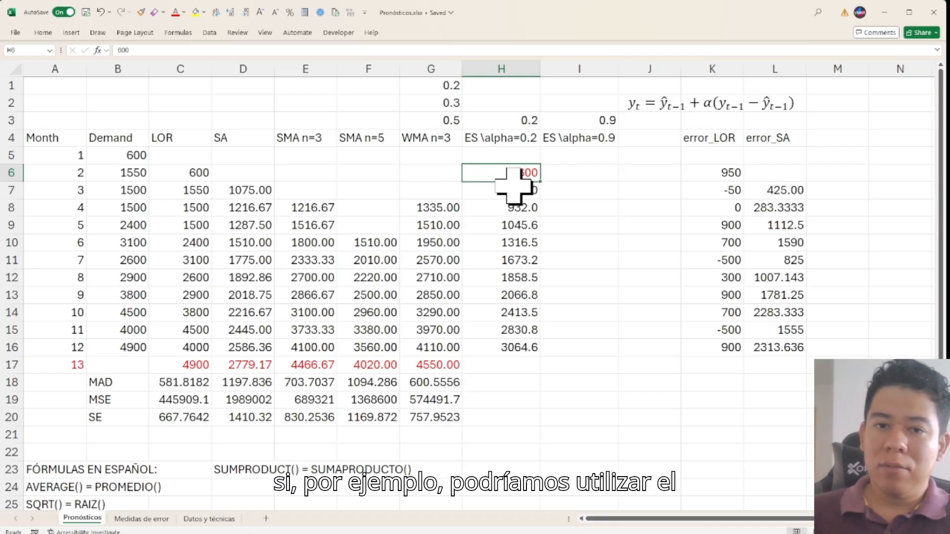
left_click(255, 189)
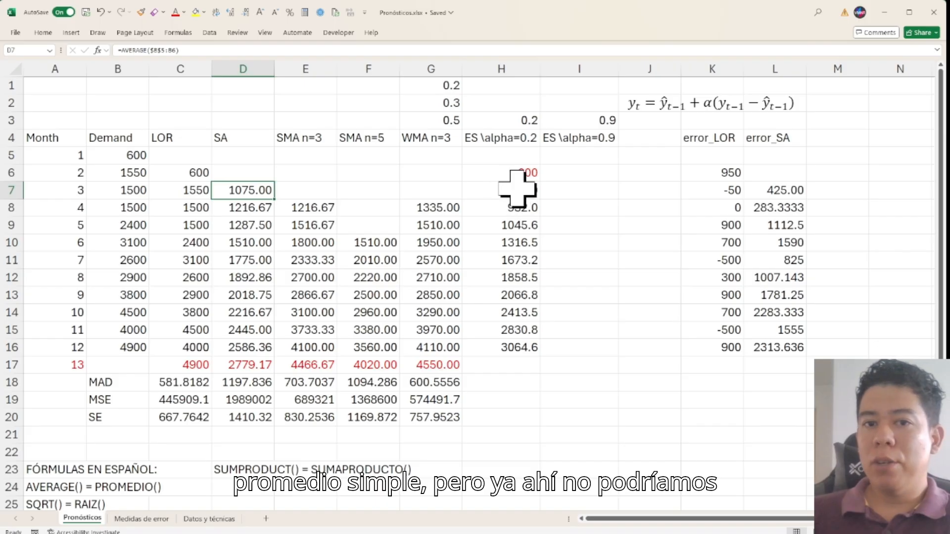
left_click(495, 188)
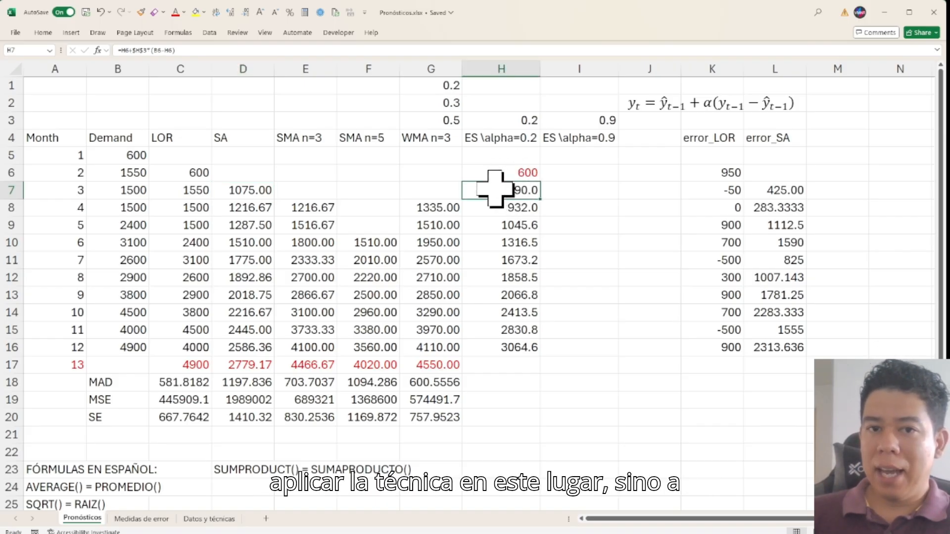
left_click(497, 207)
left_click_drag(497, 208, 496, 349)
left_click(498, 191)
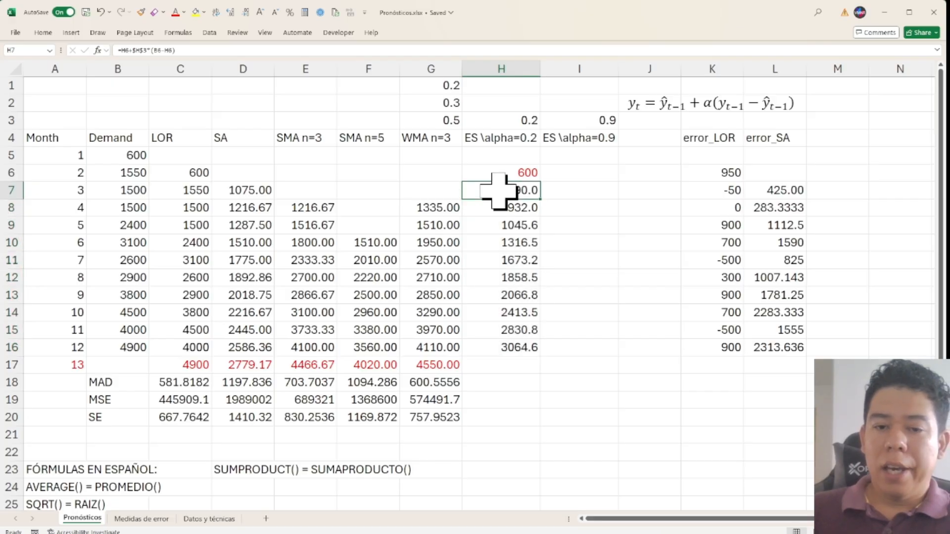
left_click(459, 369)
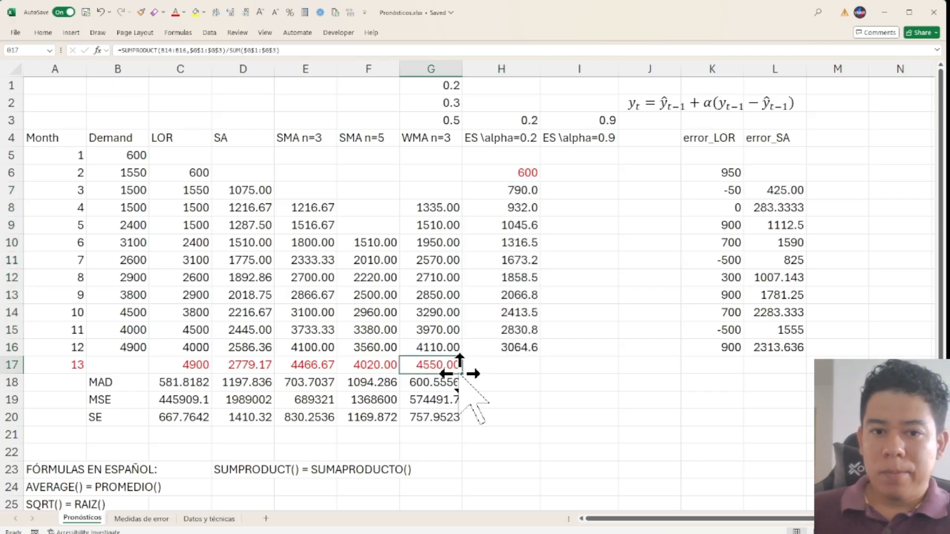
left_click_drag(467, 378, 539, 364)
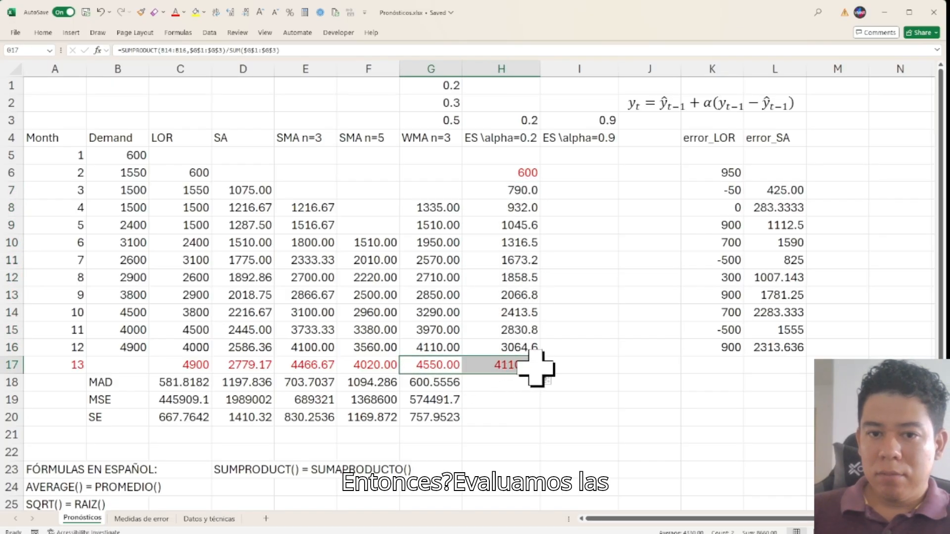
left_click(509, 365)
left_click(307, 50)
left_click_drag(202, 313, 132, 153)
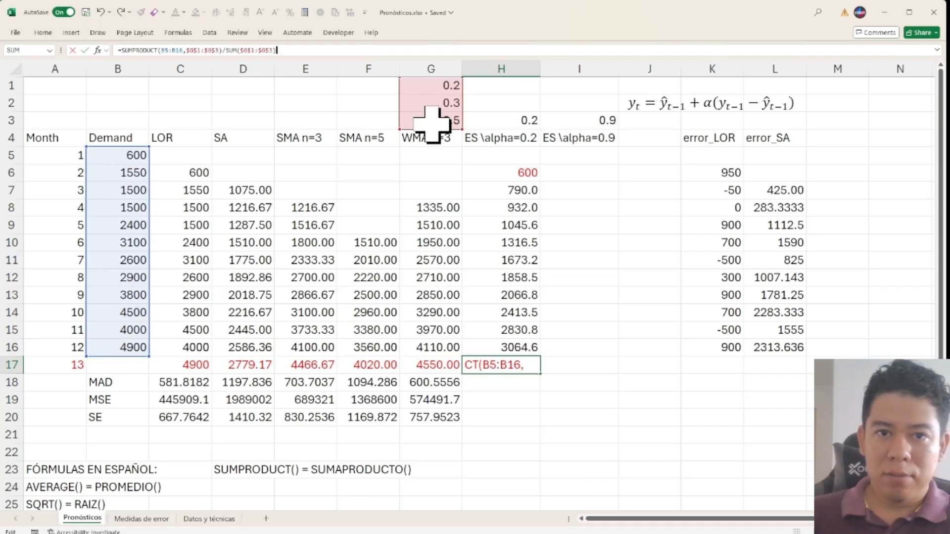
left_click_drag(439, 127, 435, 171)
key("Escape")
Extend the smoothing formula from H16 to the month 13 forecast in H17 and apply G17's red two-decimal formatting to it
left_click(520, 349)
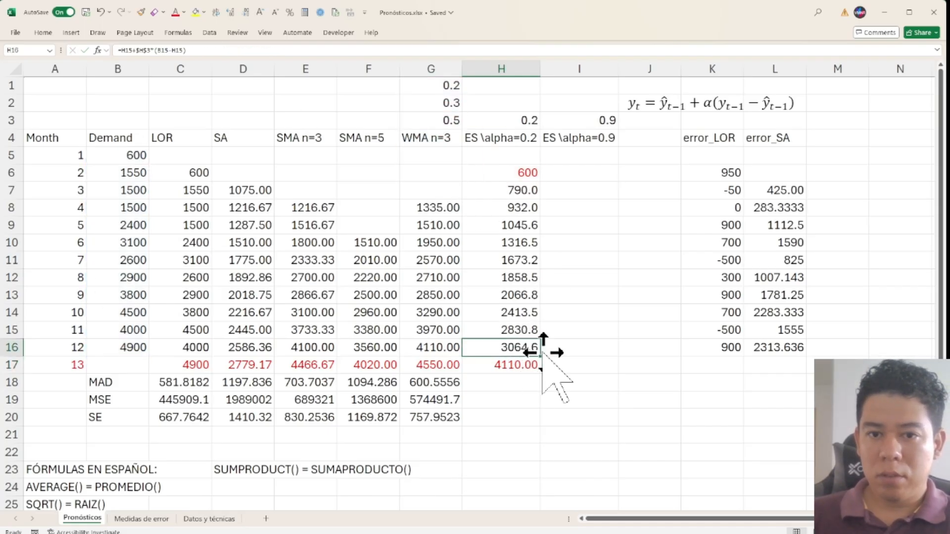
left_click_drag(544, 375, 515, 366)
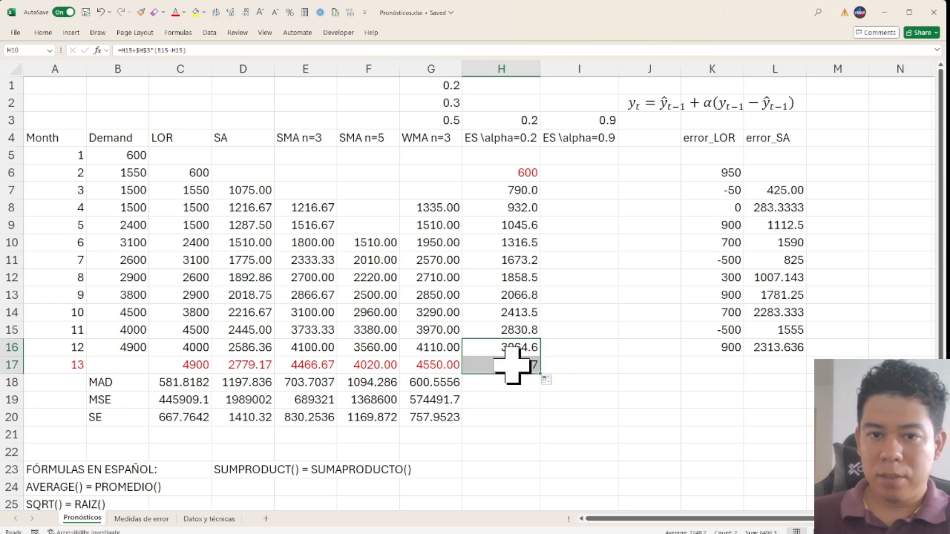
left_click(448, 364)
left_click(141, 12)
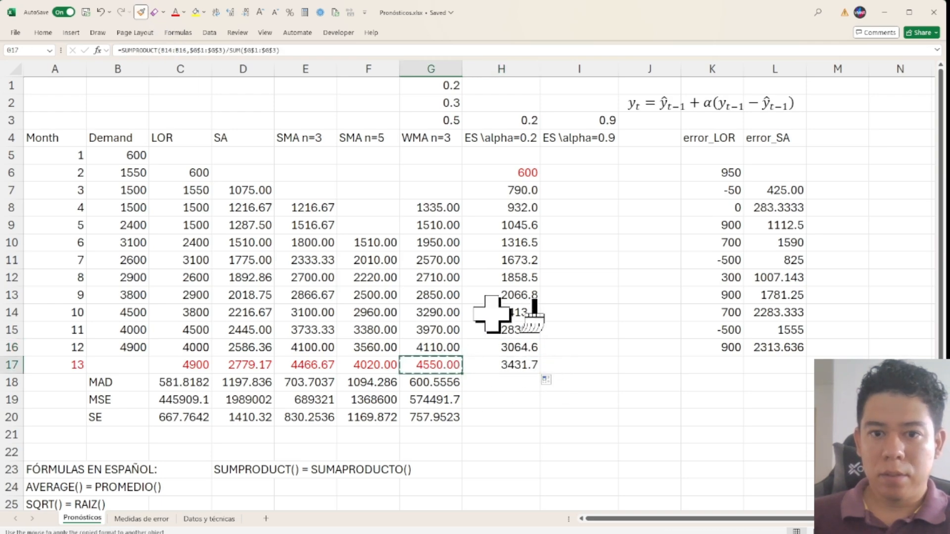
left_click(510, 366)
Calculate the ES \alpha=0.2 MAD in H18 by reusing the WMA formula as =AVERAGE(ABS(B7:B16-H7:H16))
left_click(503, 383)
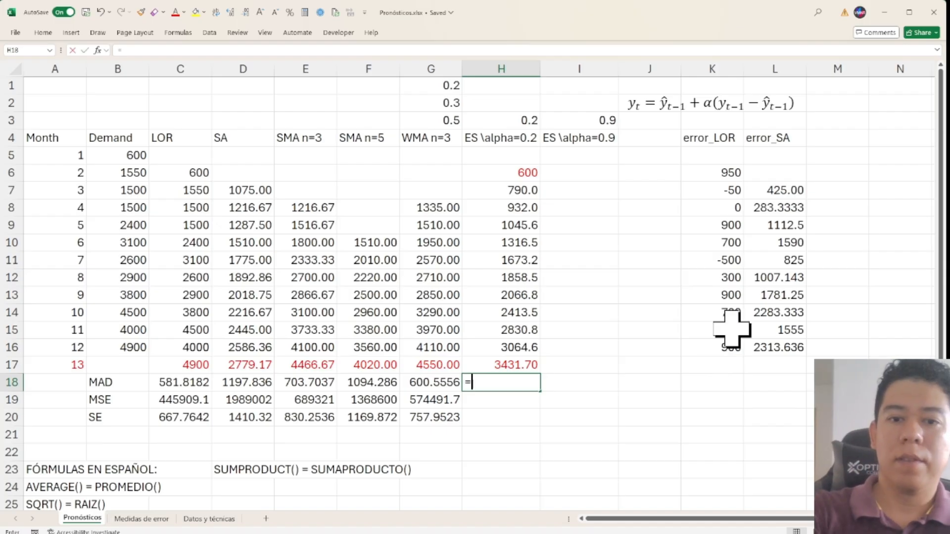
left_click(428, 384)
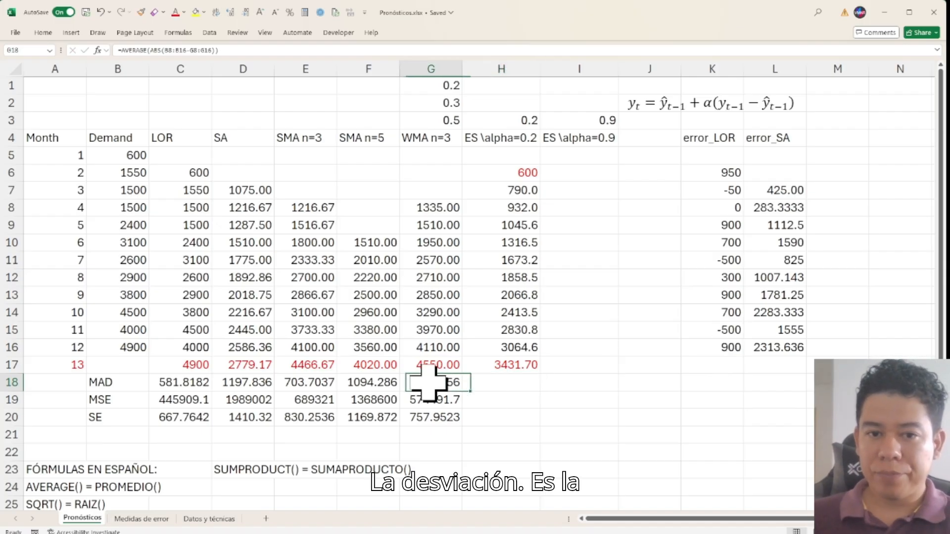
left_click_drag(461, 390, 514, 388)
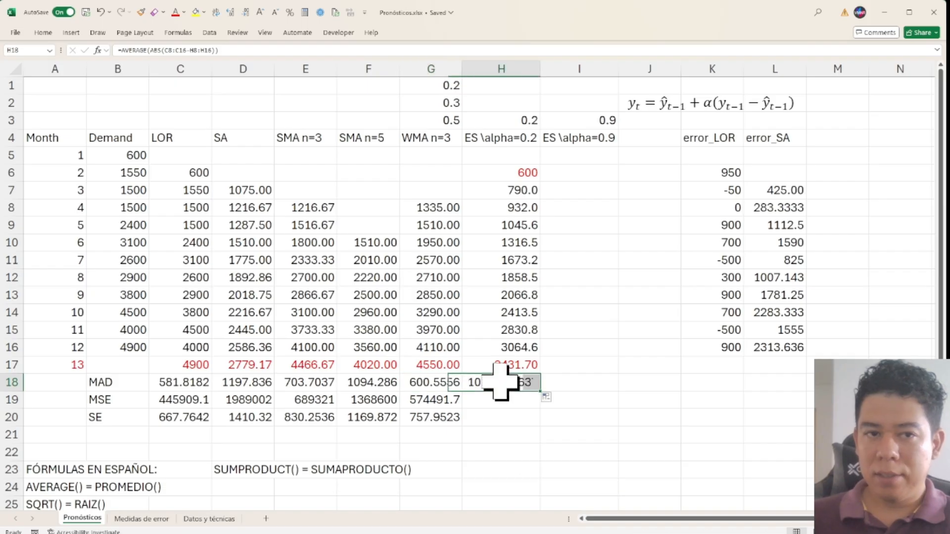
left_click(240, 49)
left_click_drag(541, 199, 545, 178)
left_click_drag(195, 198, 148, 189)
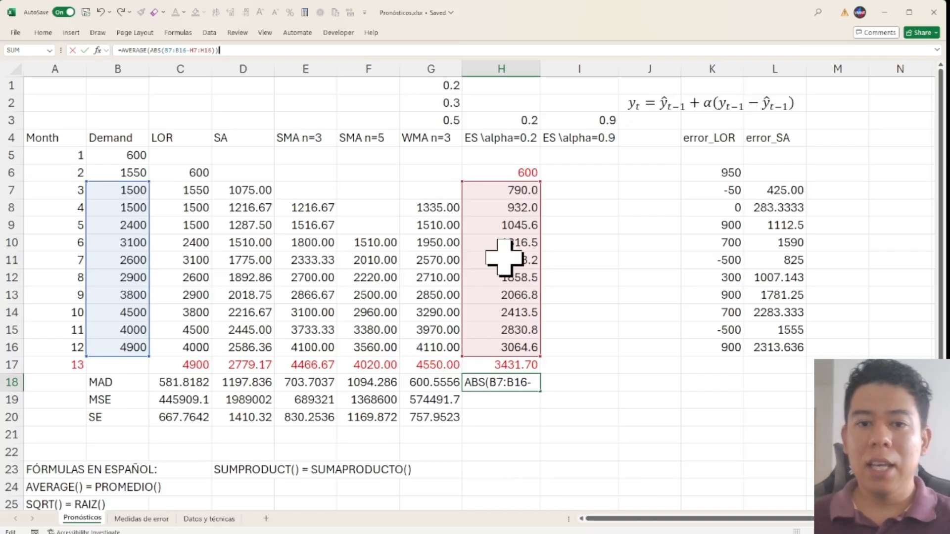
key("ctrl+Return")
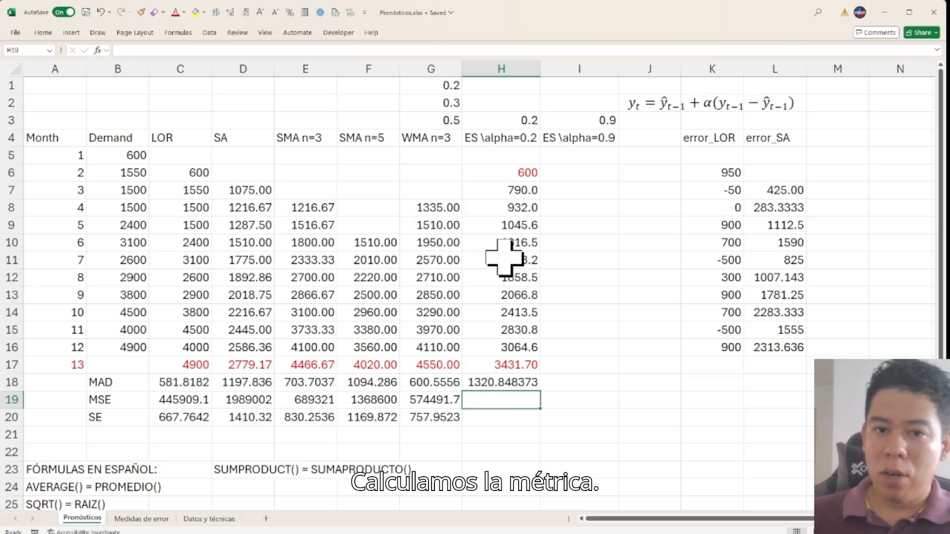
Calculate the ES \alpha=0.2 MSE in H19 by reusing the WMA formula as =AVERAGE((B7:B16-H7:H16)^2)
left_click(459, 402)
left_click_drag(467, 409, 515, 405)
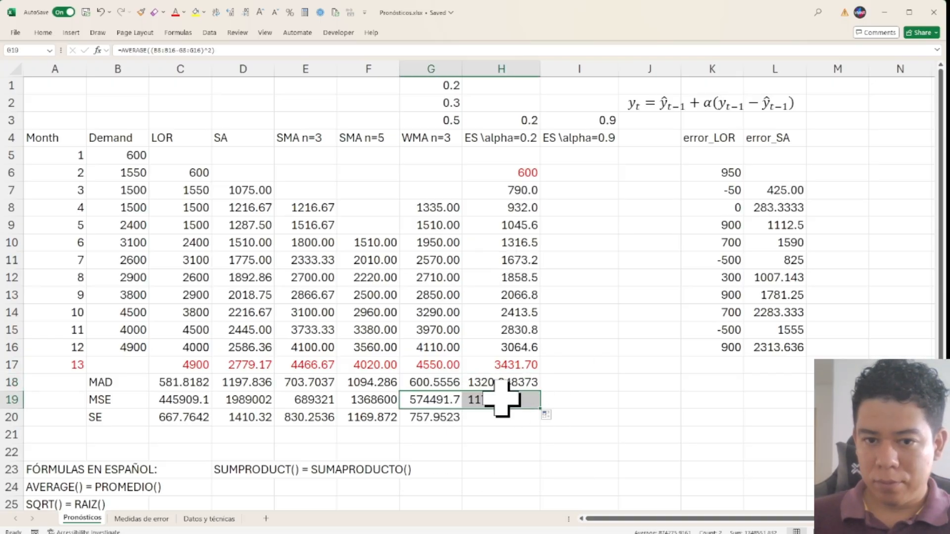
left_click(257, 50)
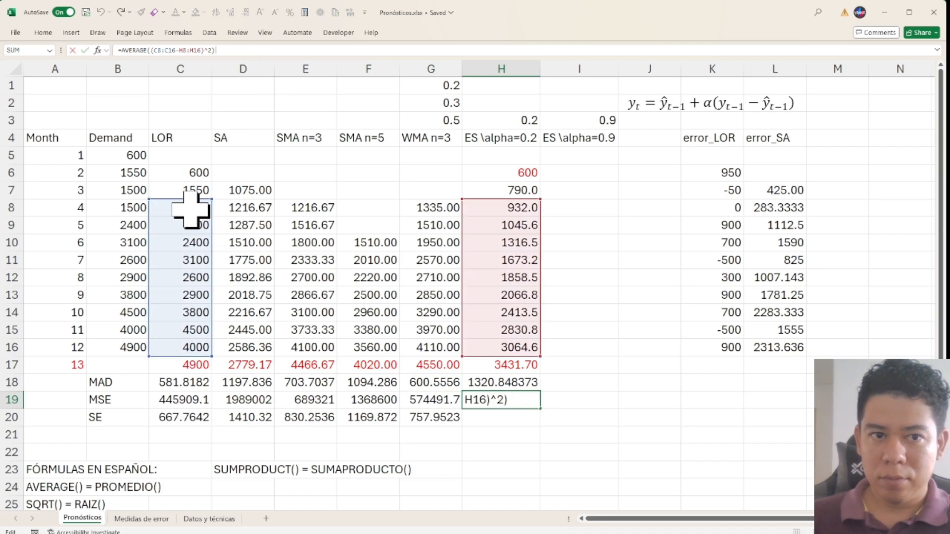
left_click_drag(193, 203, 150, 181)
left_click_drag(541, 198, 542, 188)
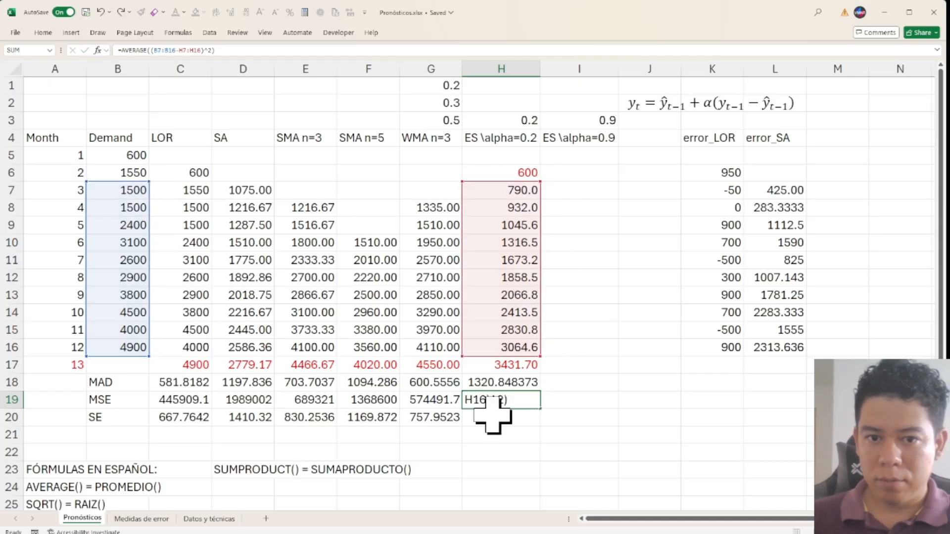
key("Return")
Copy the SE formula from G20 to H20 and review the ES \alpha=0.2 error measures
key("Left")
left_click_drag(465, 428, 535, 419)
left_click_drag(498, 382, 497, 435)
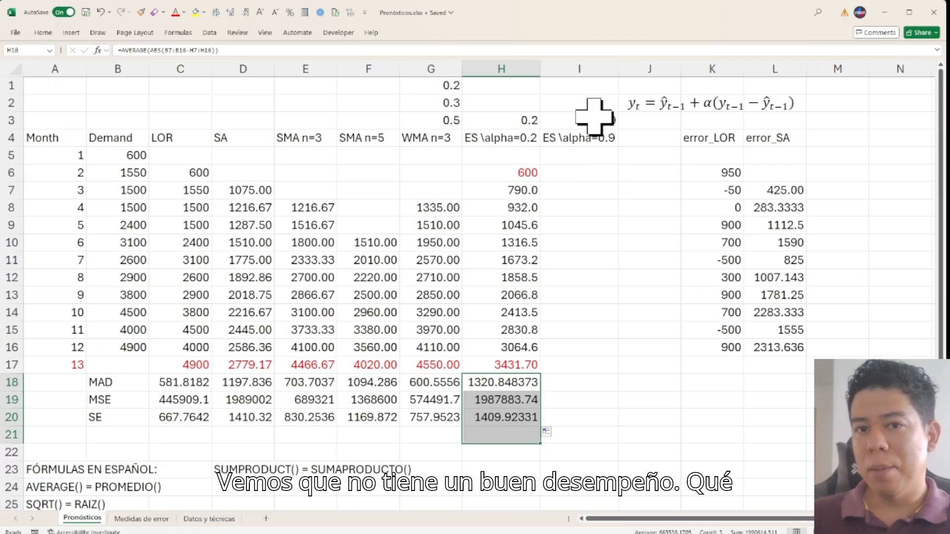
Copy the initial month 2 forecast of 600 from H6 to I6 for the ES \alpha=0.9 column
left_click_drag(594, 120, 599, 141)
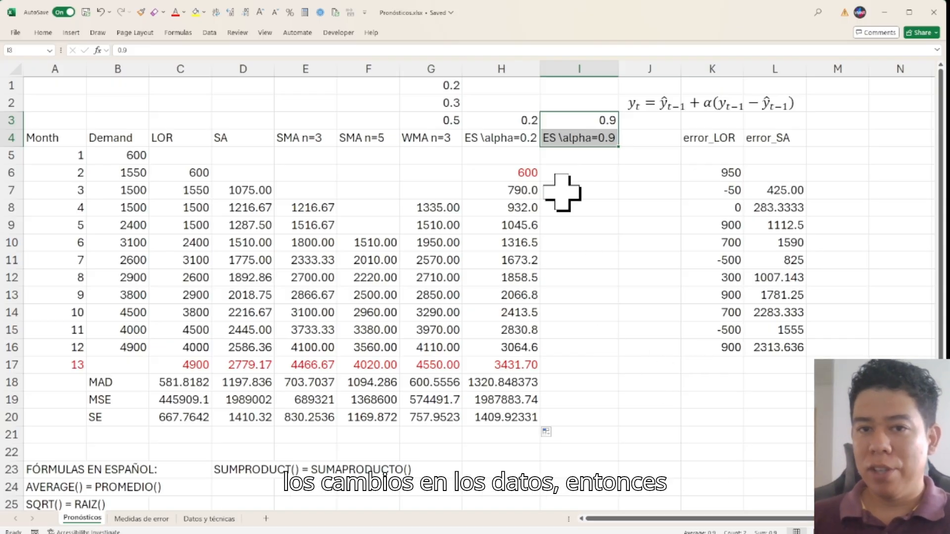
left_click(529, 174)
left_click_drag(542, 184, 606, 179)
Calculate the ES \alpha=0.9 forecasts in I7:I17 by reusing the H7 formula as =I6+$I$3*(B6-I6) and filling it down
left_click(523, 191)
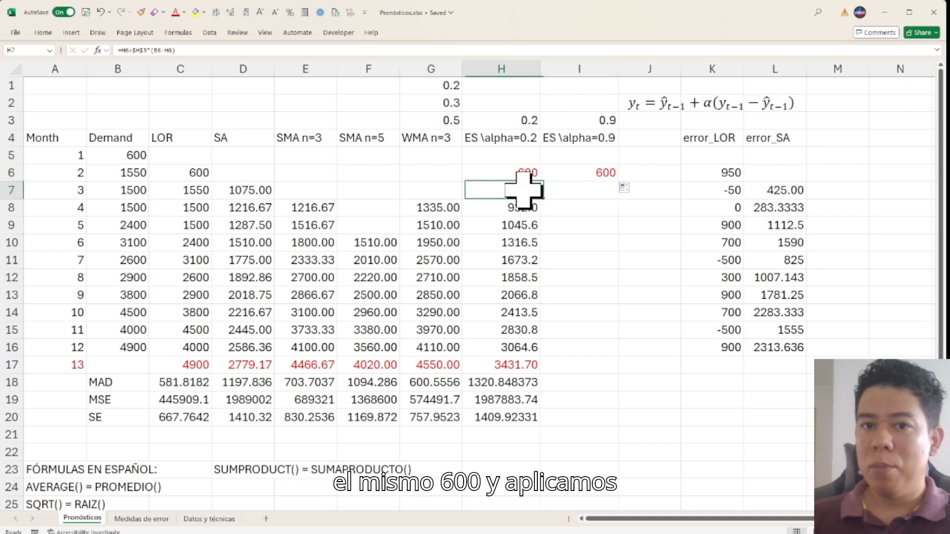
left_click_drag(543, 201, 577, 185)
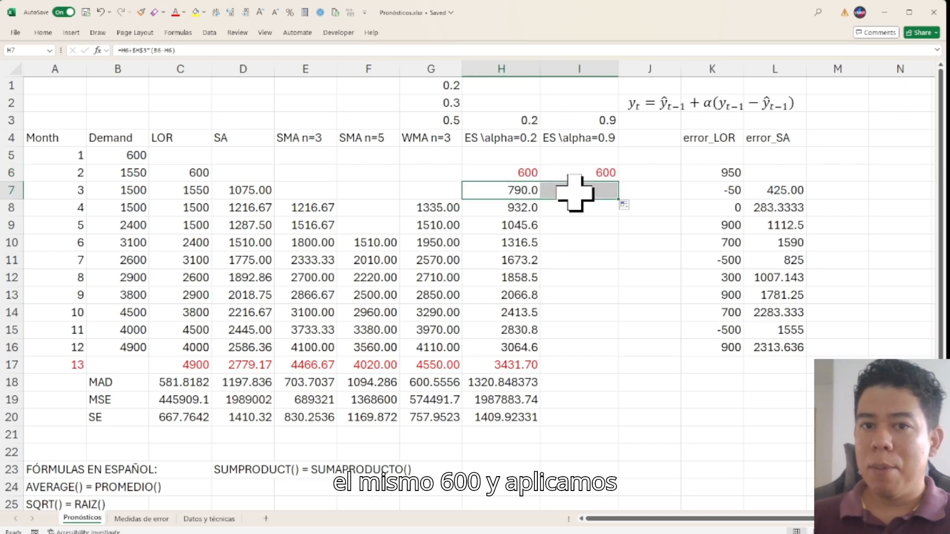
left_click(578, 190)
left_click(273, 48)
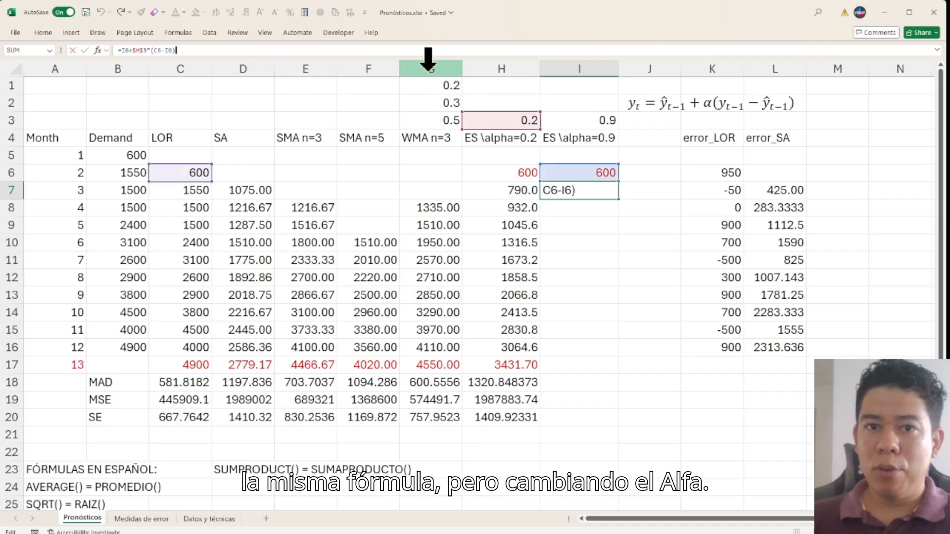
left_click_drag(511, 129, 569, 123)
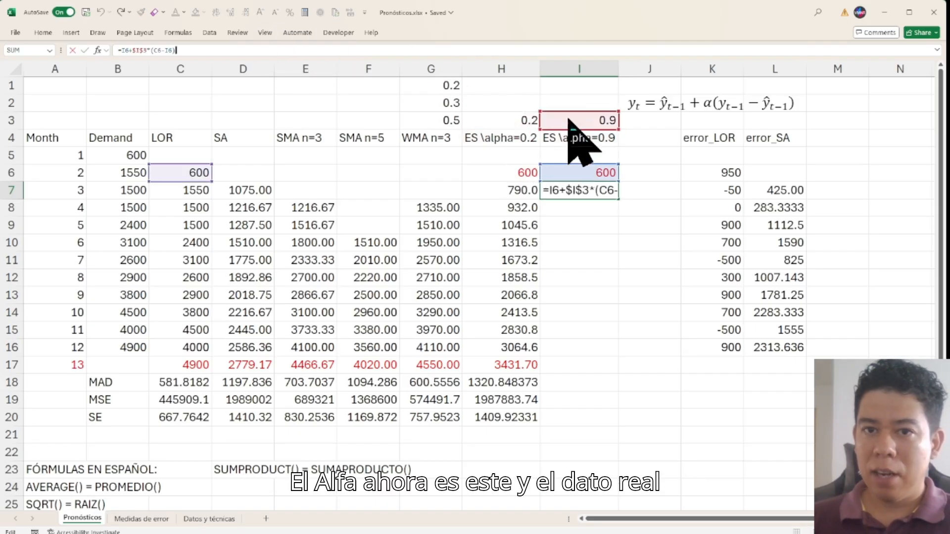
left_click_drag(212, 181, 148, 182)
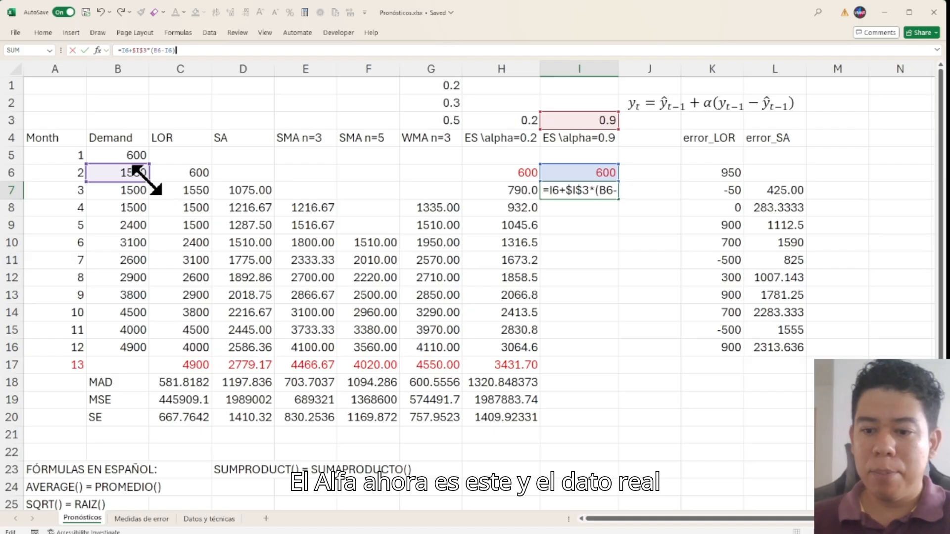
key("Return")
left_click(579, 191)
left_click_drag(618, 200, 601, 371)
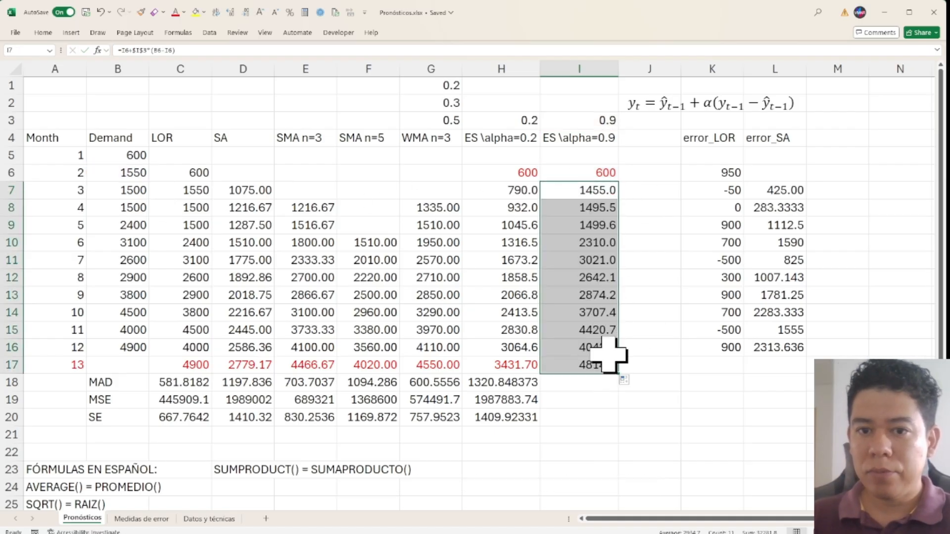
Apply the formatting of the month 13 forecast in H17 to I17
left_click(604, 370)
left_click(492, 366)
left_click(600, 363)
left_click(509, 366)
left_click(586, 364)
left_click(517, 367)
left_click(141, 11)
left_click(606, 368)
Calculate the ES \alpha=0.9 MAD in I18 by reusing the H18 formula as =AVERAGE(ABS(B7:B16-I7:I16))
left_click(574, 378)
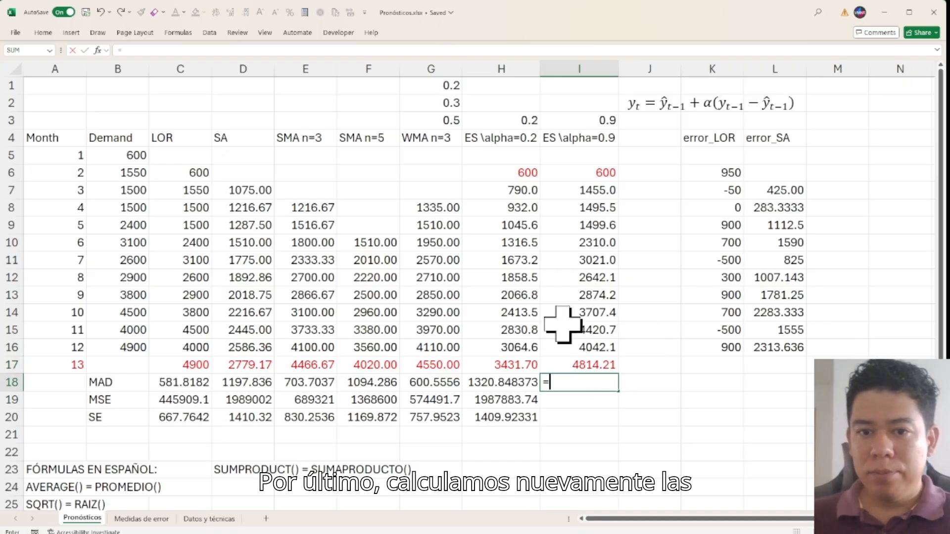
key("Escape")
left_click(512, 381)
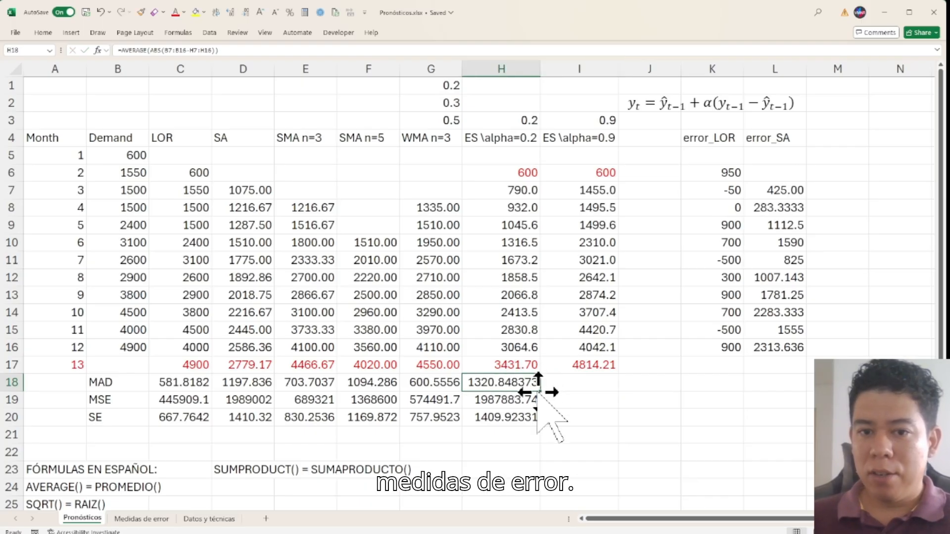
left_click_drag(541, 391, 572, 390)
left_click(573, 383)
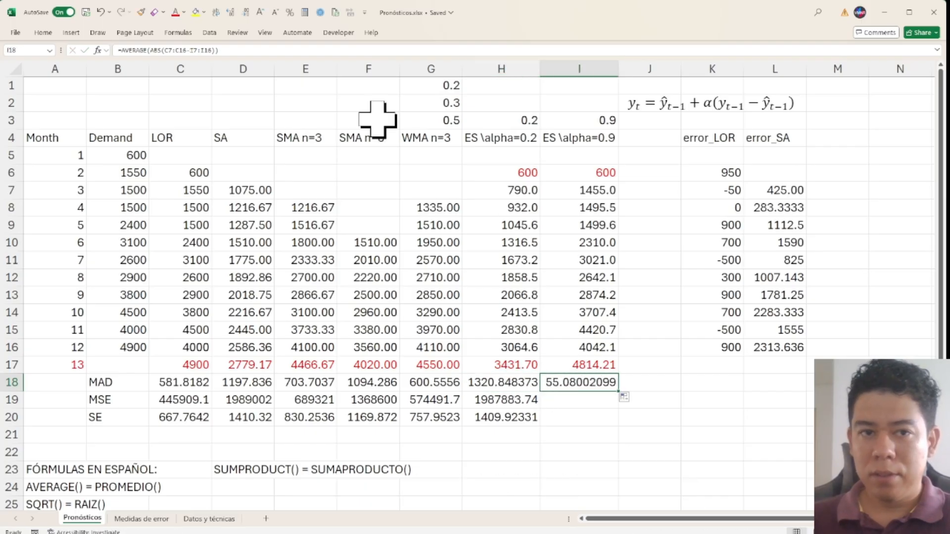
left_click(231, 50)
left_click_drag(212, 329, 148, 354)
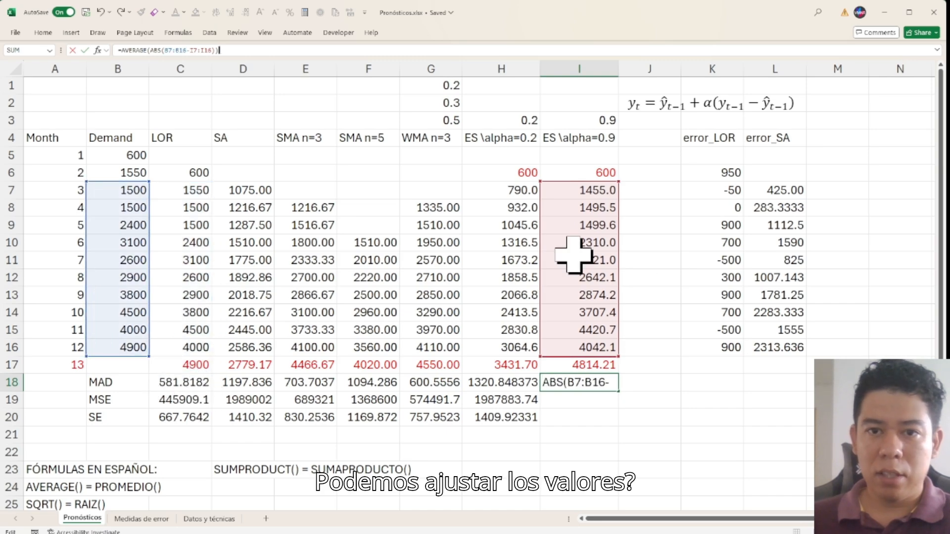
key("Return")
Calculate the ES \alpha=0.9 MSE in I19 by reusing the H19 formula as =AVERAGE((B7:B16-I7:I16)^2)
left_click(537, 402)
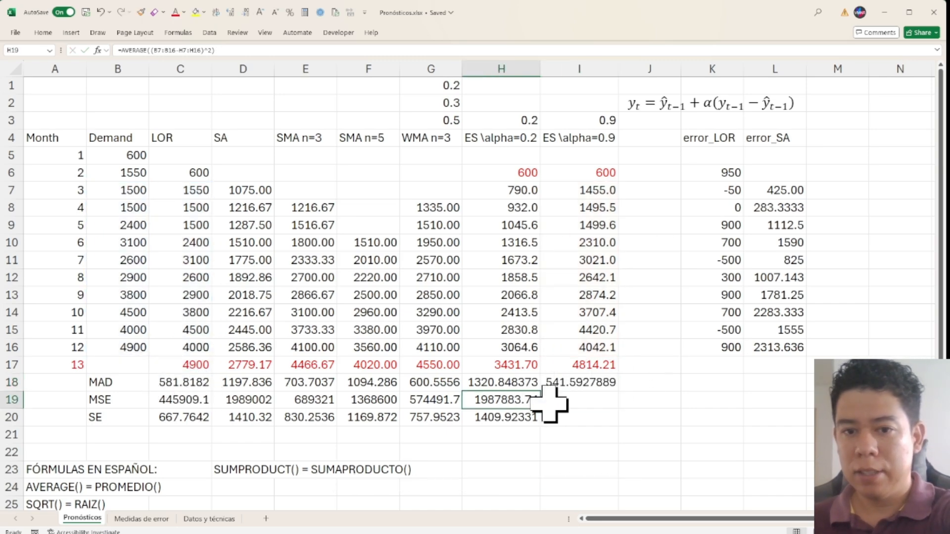
left_click_drag(546, 411, 591, 409)
left_click(577, 401)
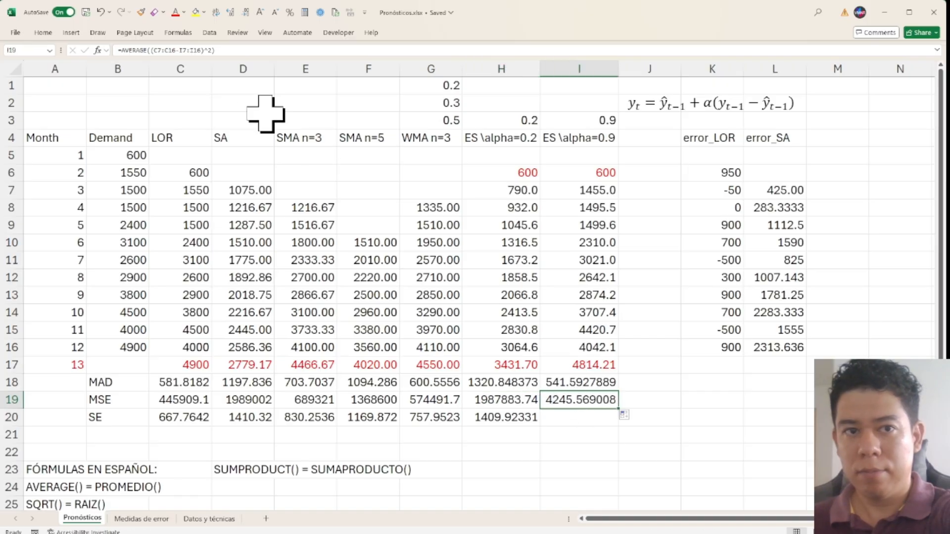
left_click(254, 49)
left_click_drag(211, 317, 136, 307)
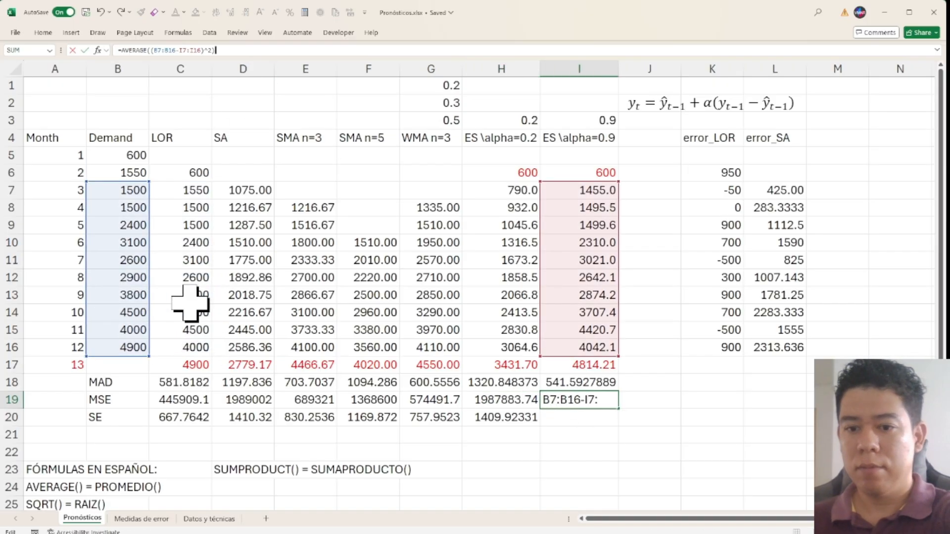
key("Return")
Copy the SE formula from H20 to I20 and review the ES \alpha=0.9 error measures
left_click(522, 418)
left_click_drag(541, 426, 584, 424)
left_click_drag(577, 383, 569, 415)
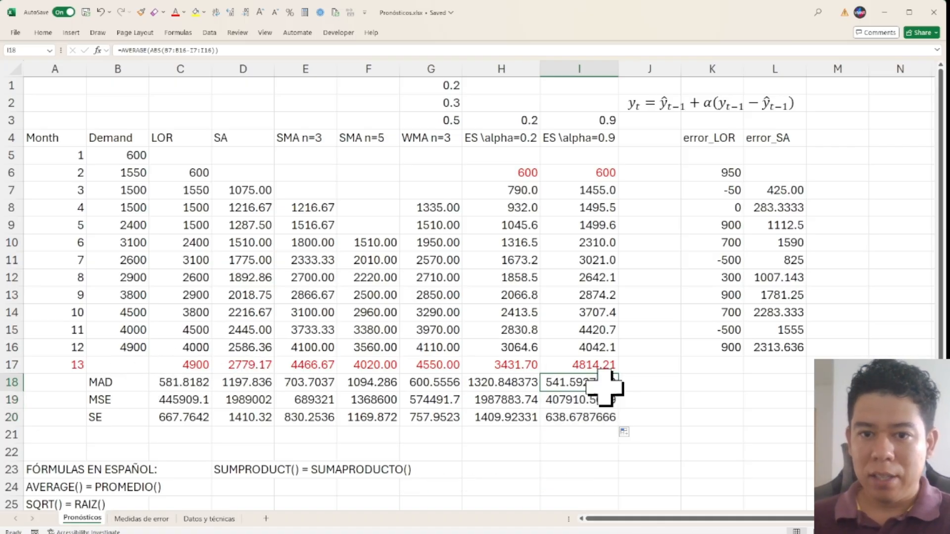
Compare the MAD, MSE and SE of ES \alpha=0.9 with those of the other techniques, especially LOR
left_click(91, 382)
left_click_drag(609, 386, 104, 384)
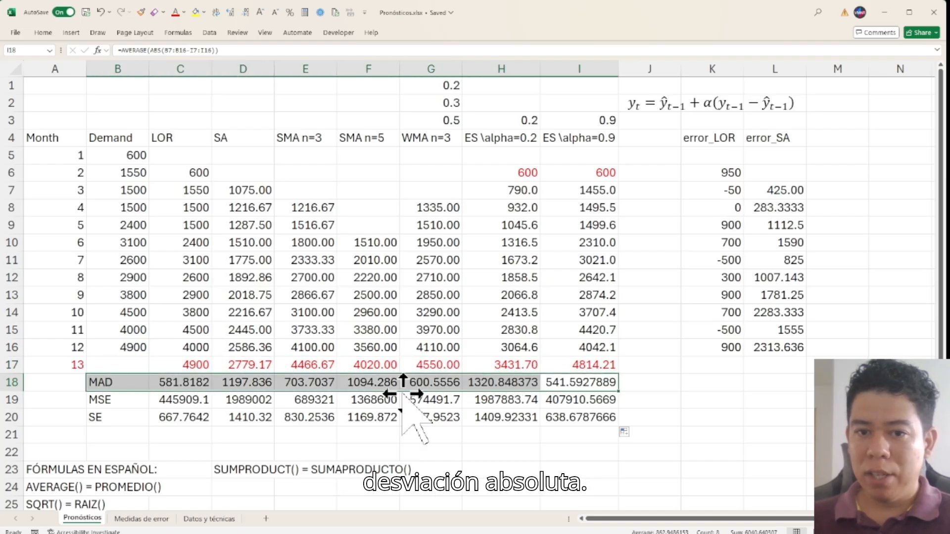
left_click(606, 386)
left_click(182, 388)
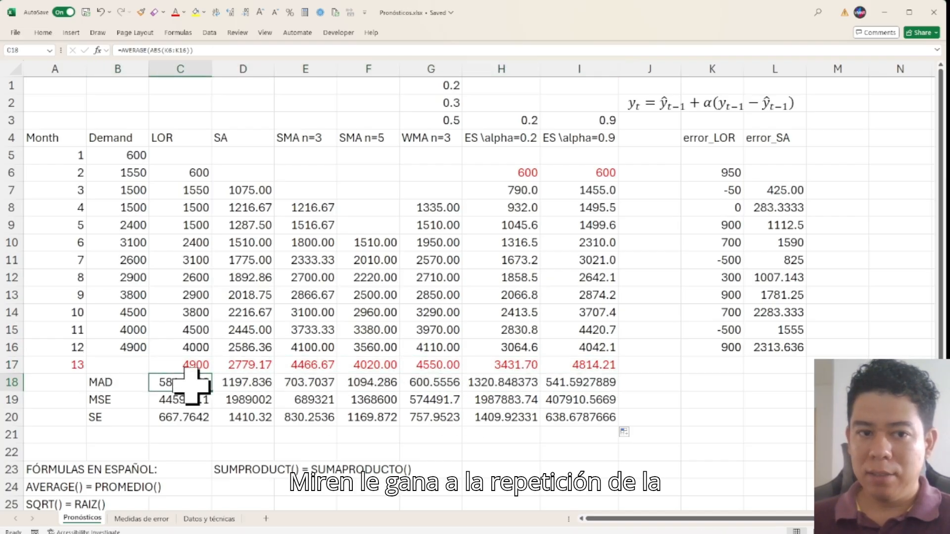
left_click(599, 390)
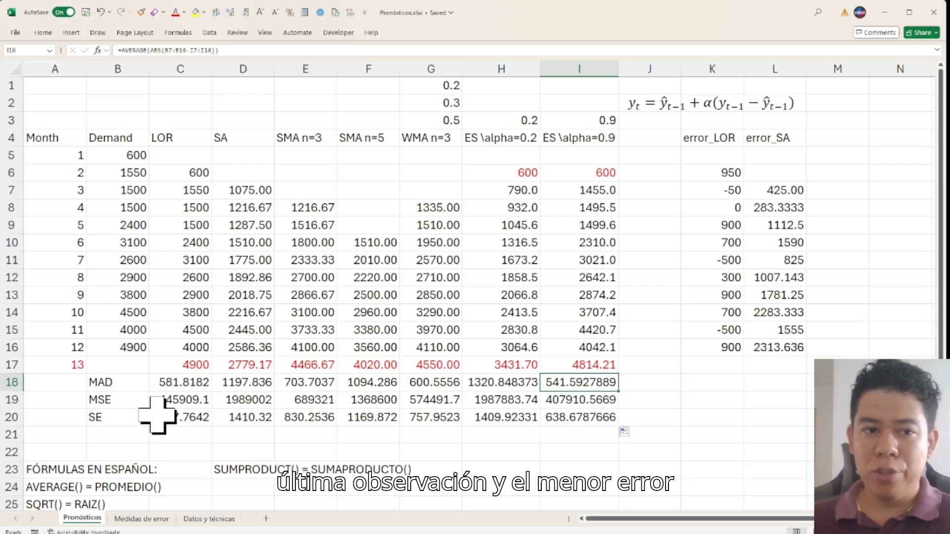
left_click(95, 414)
left_click(571, 414)
left_click(187, 399)
left_click(593, 400)
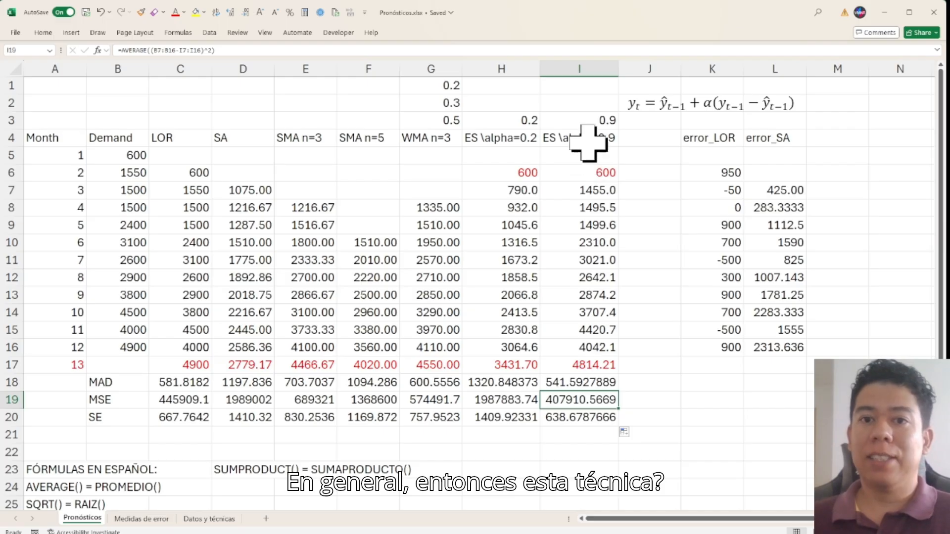
left_click(579, 66)
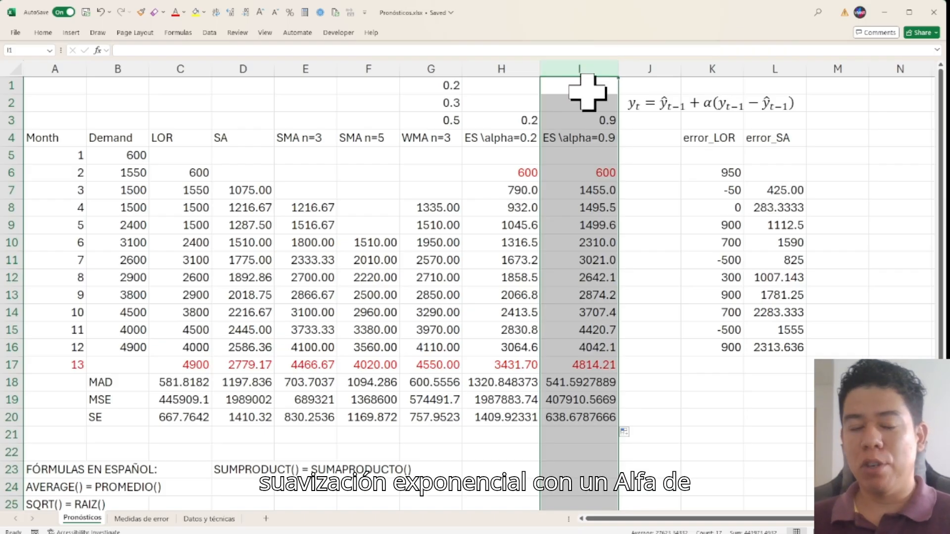
left_click(589, 120)
left_click_drag(579, 178, 132, 439)
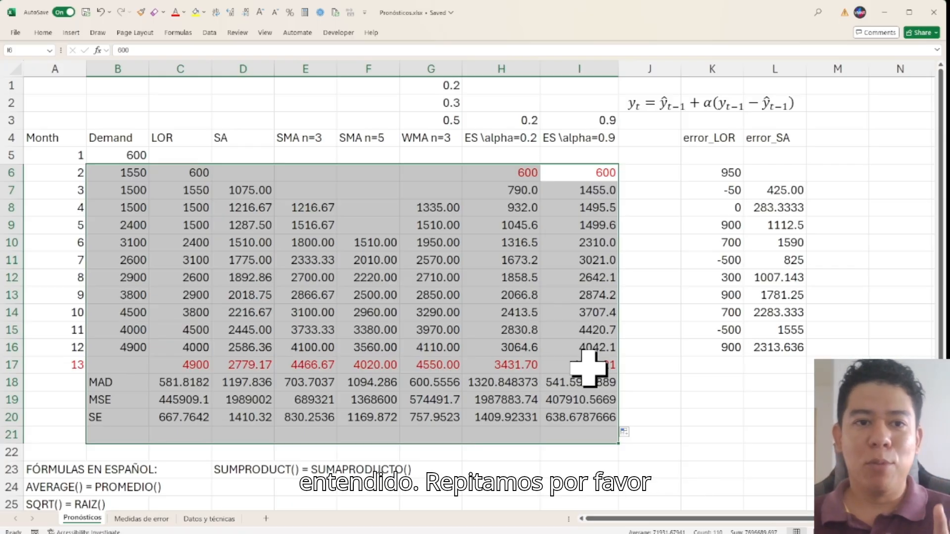
left_click(518, 209)
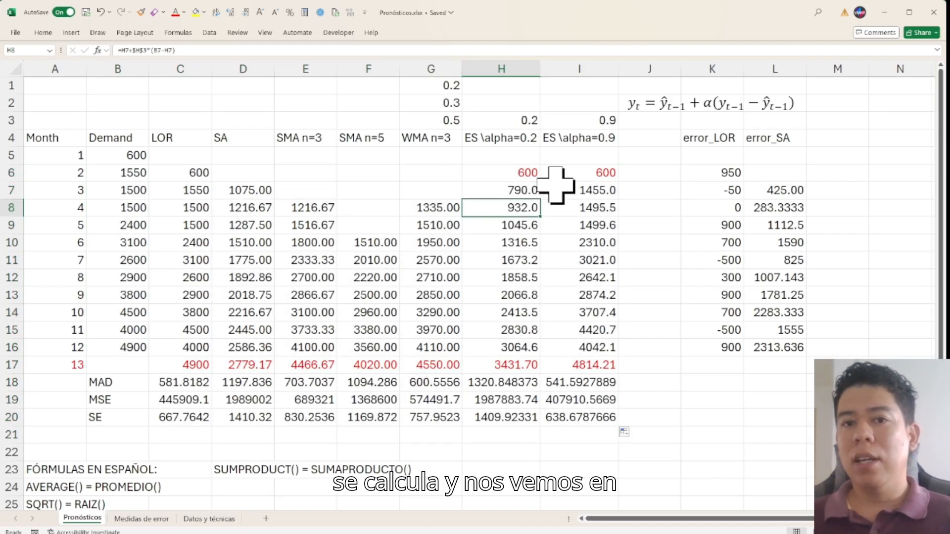
left_click(513, 174)
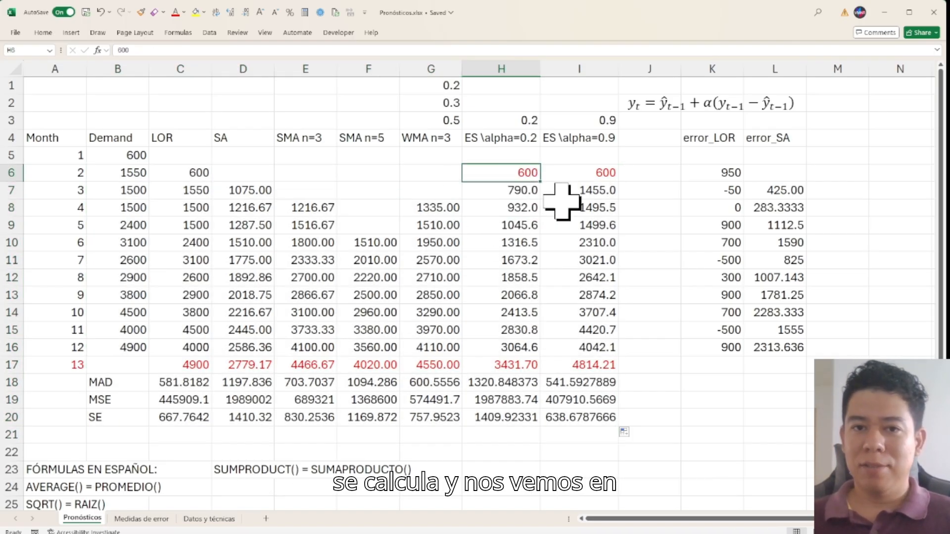